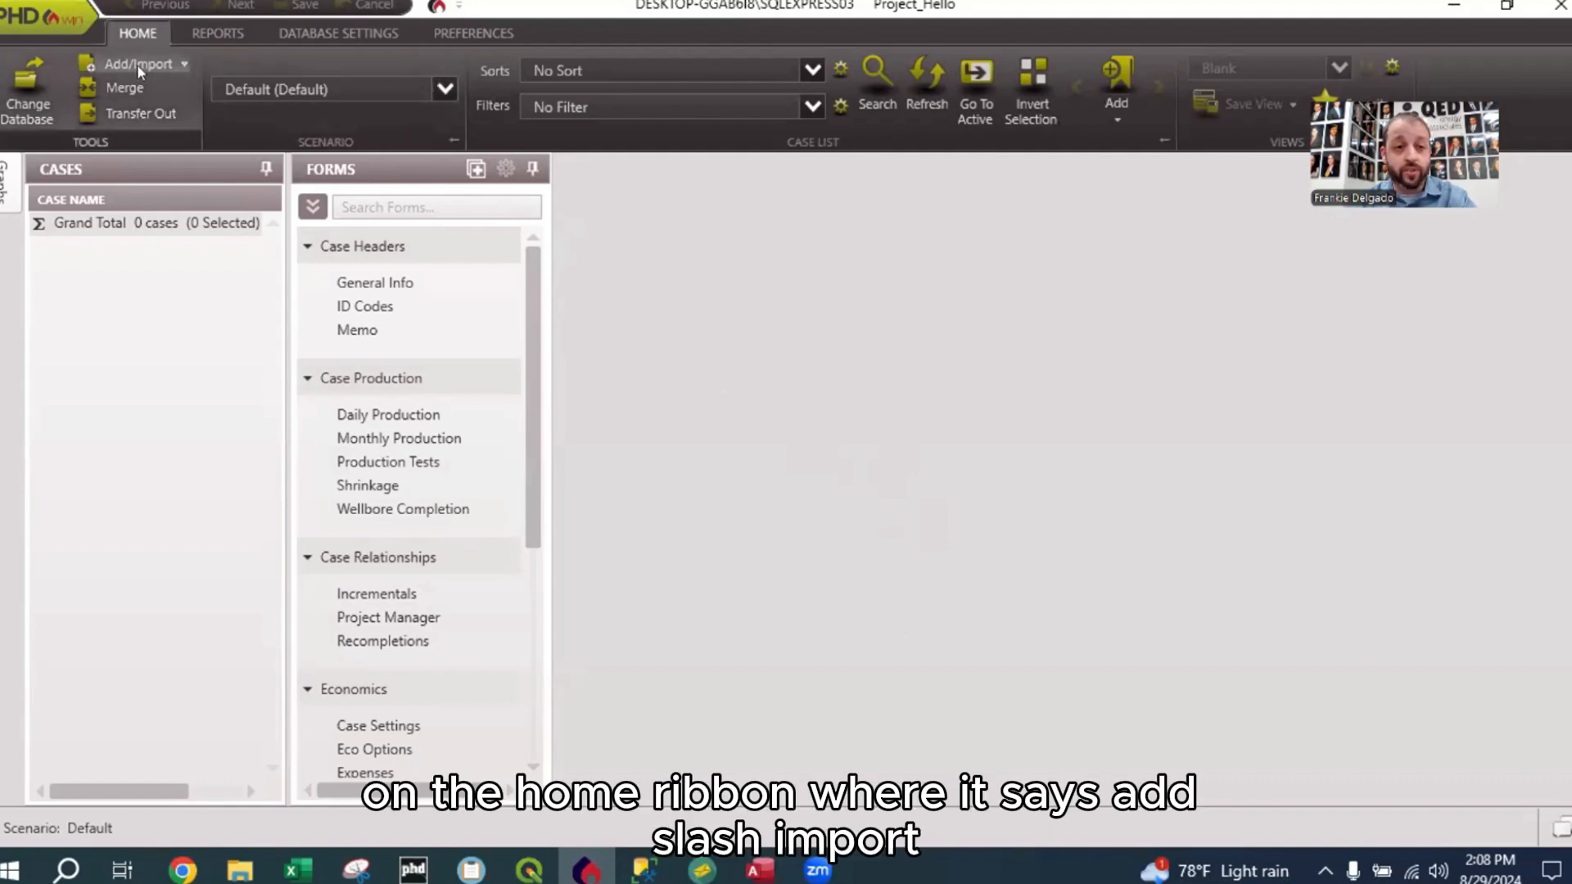
- Start a case import and set its source to a file from this computer
{"action": "left_click", "coordinate": [173, 73]}
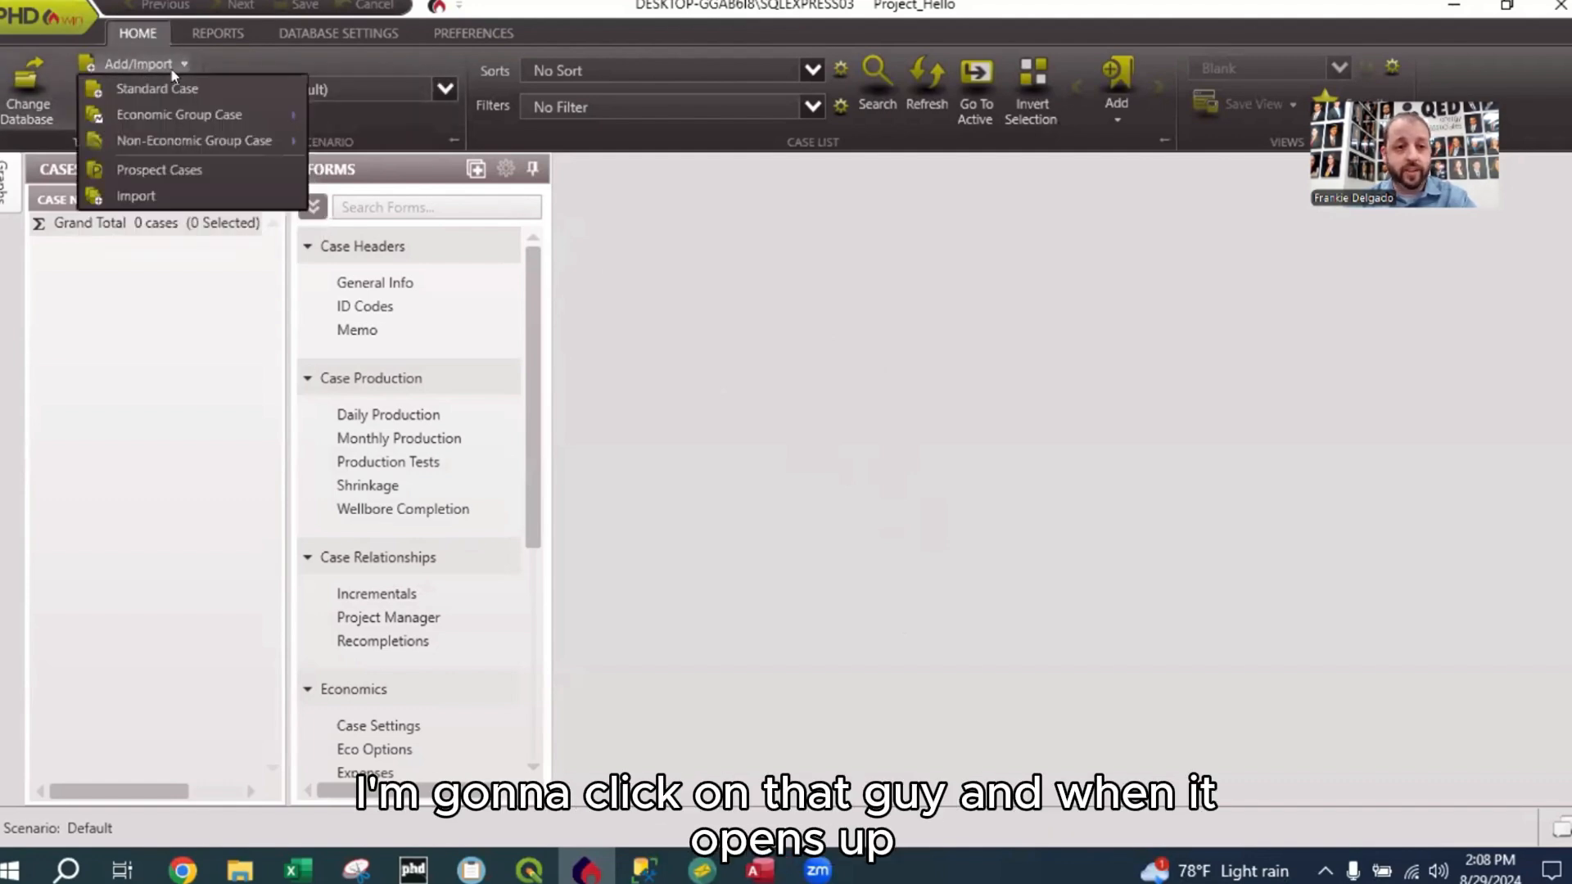
{"action": "left_click", "coordinate": [162, 195]}
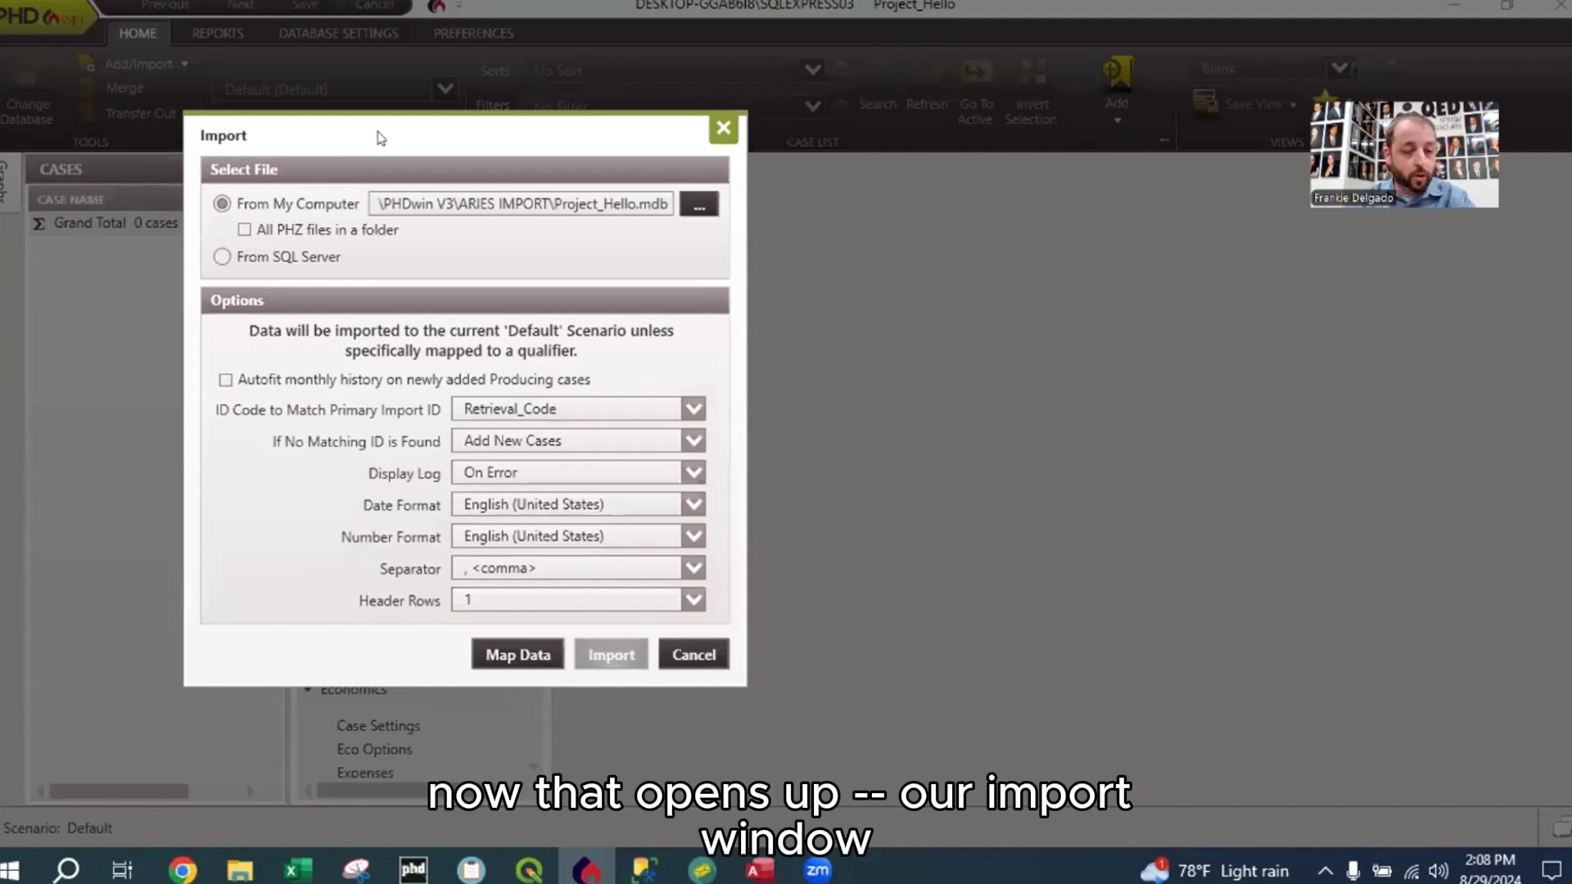
{"action": "left_click_drag", "start_coordinate": [463, 131], "coordinate": [538, 132]}
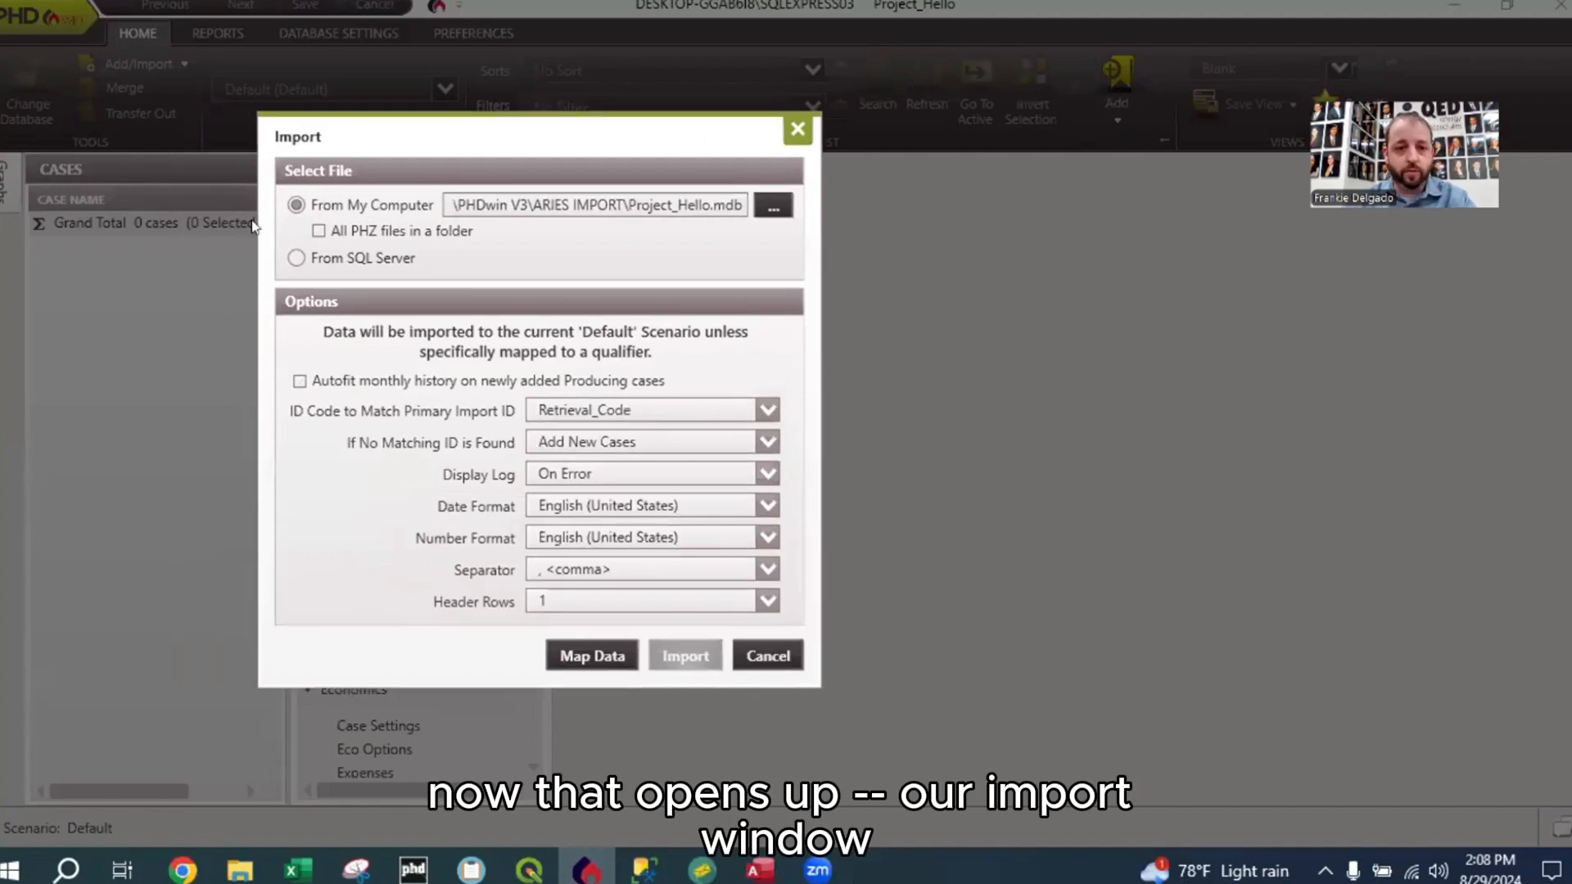
{"action": "left_click", "coordinate": [512, 204]}
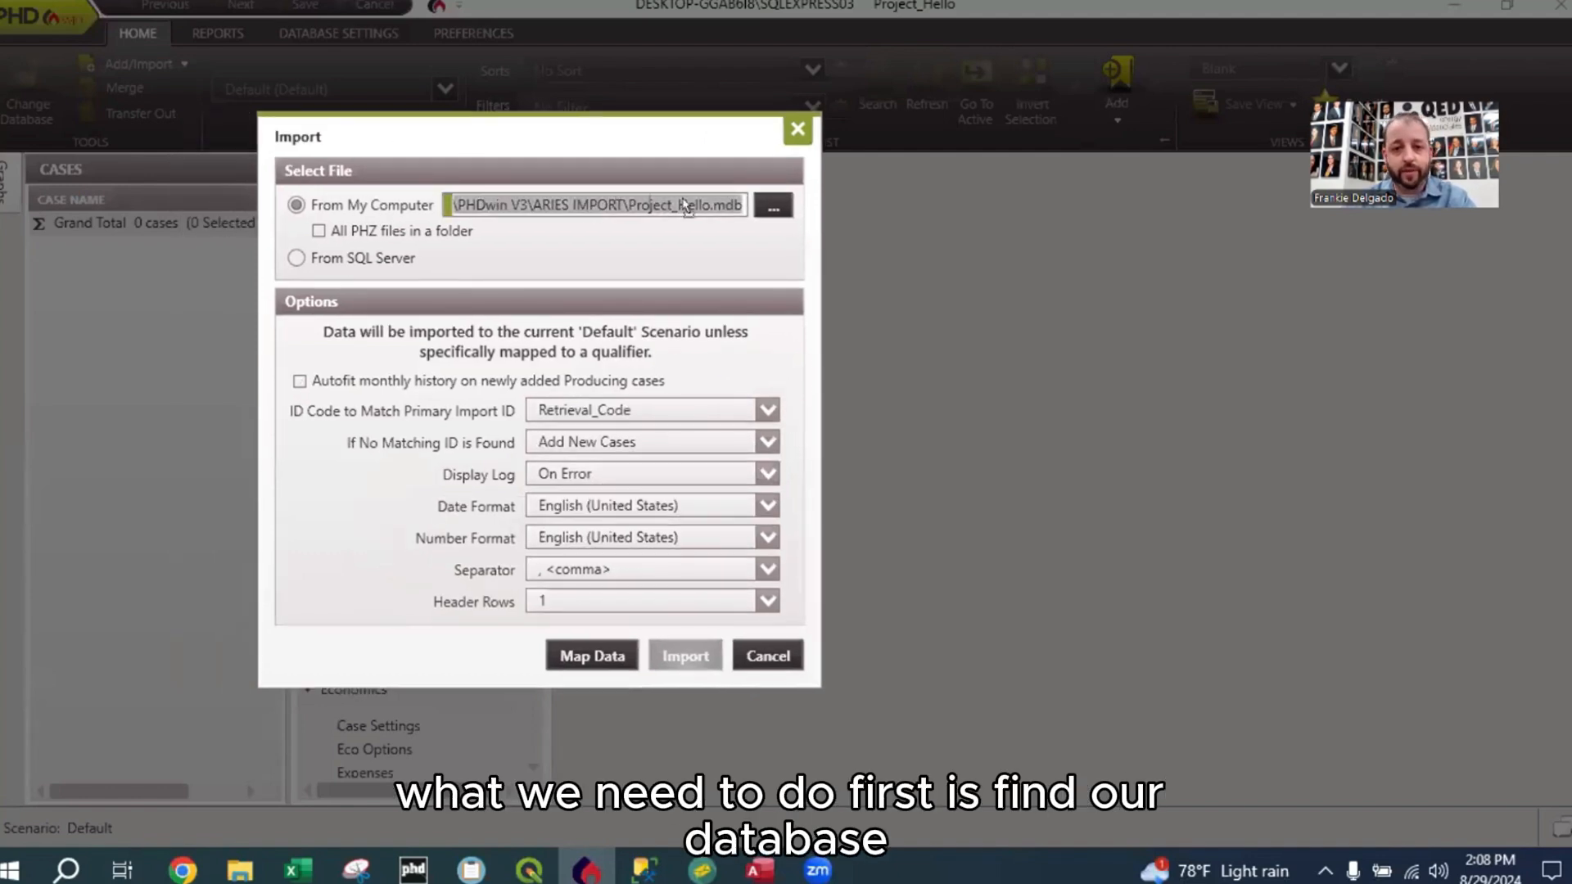
{"action": "left_click", "coordinate": [687, 206]}
{"action": "left_click_drag", "start_coordinate": [727, 205], "coordinate": [449, 205]}
{"action": "left_click", "coordinate": [527, 205]}
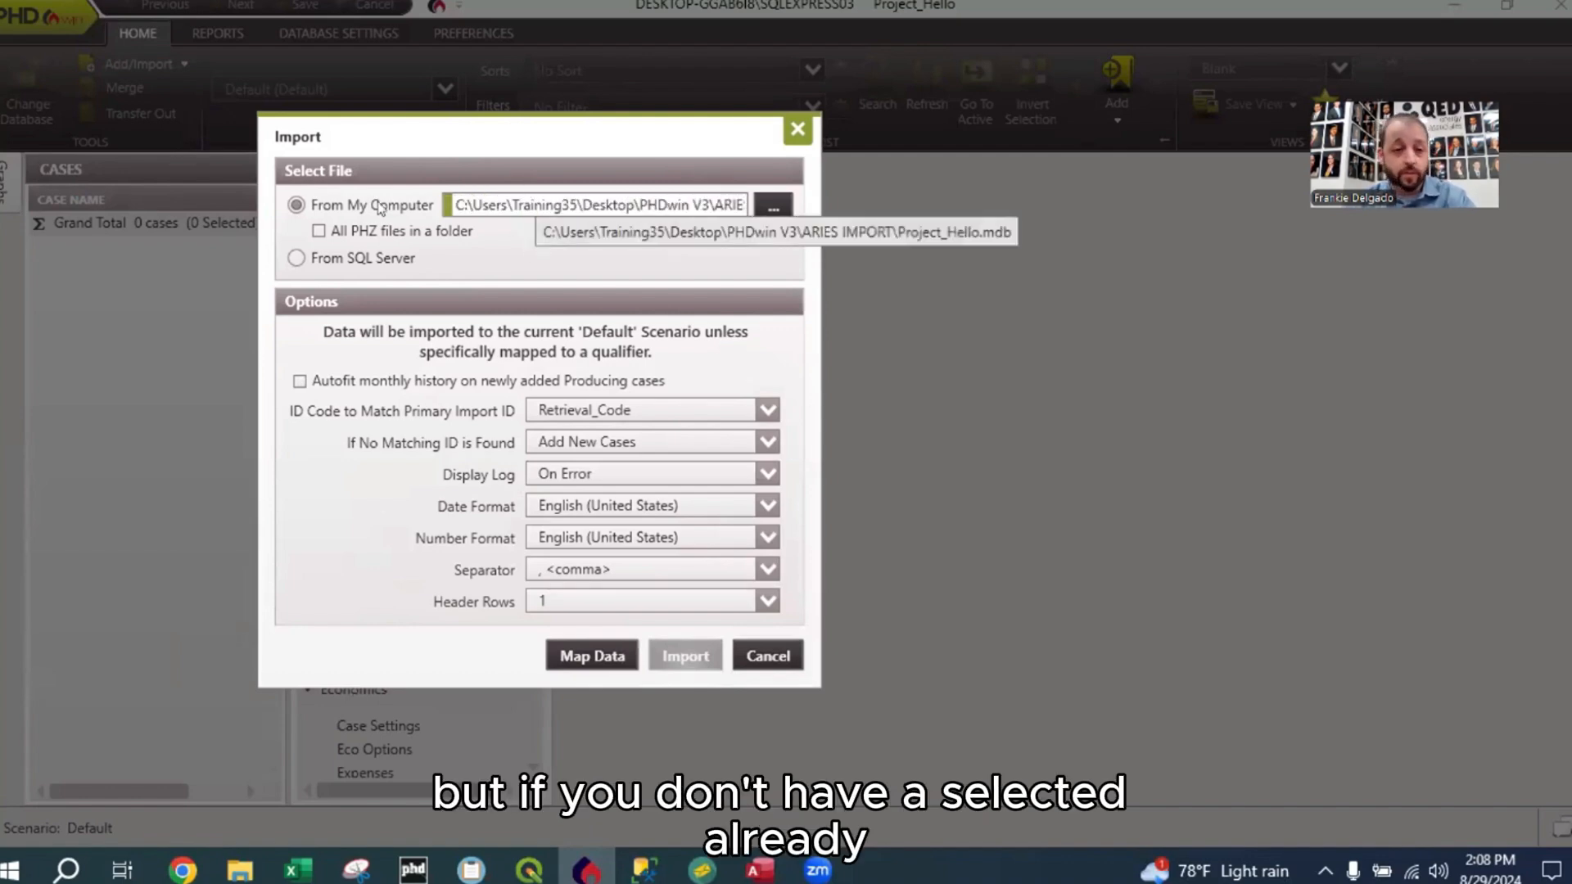
{"action": "left_click", "coordinate": [298, 206]}
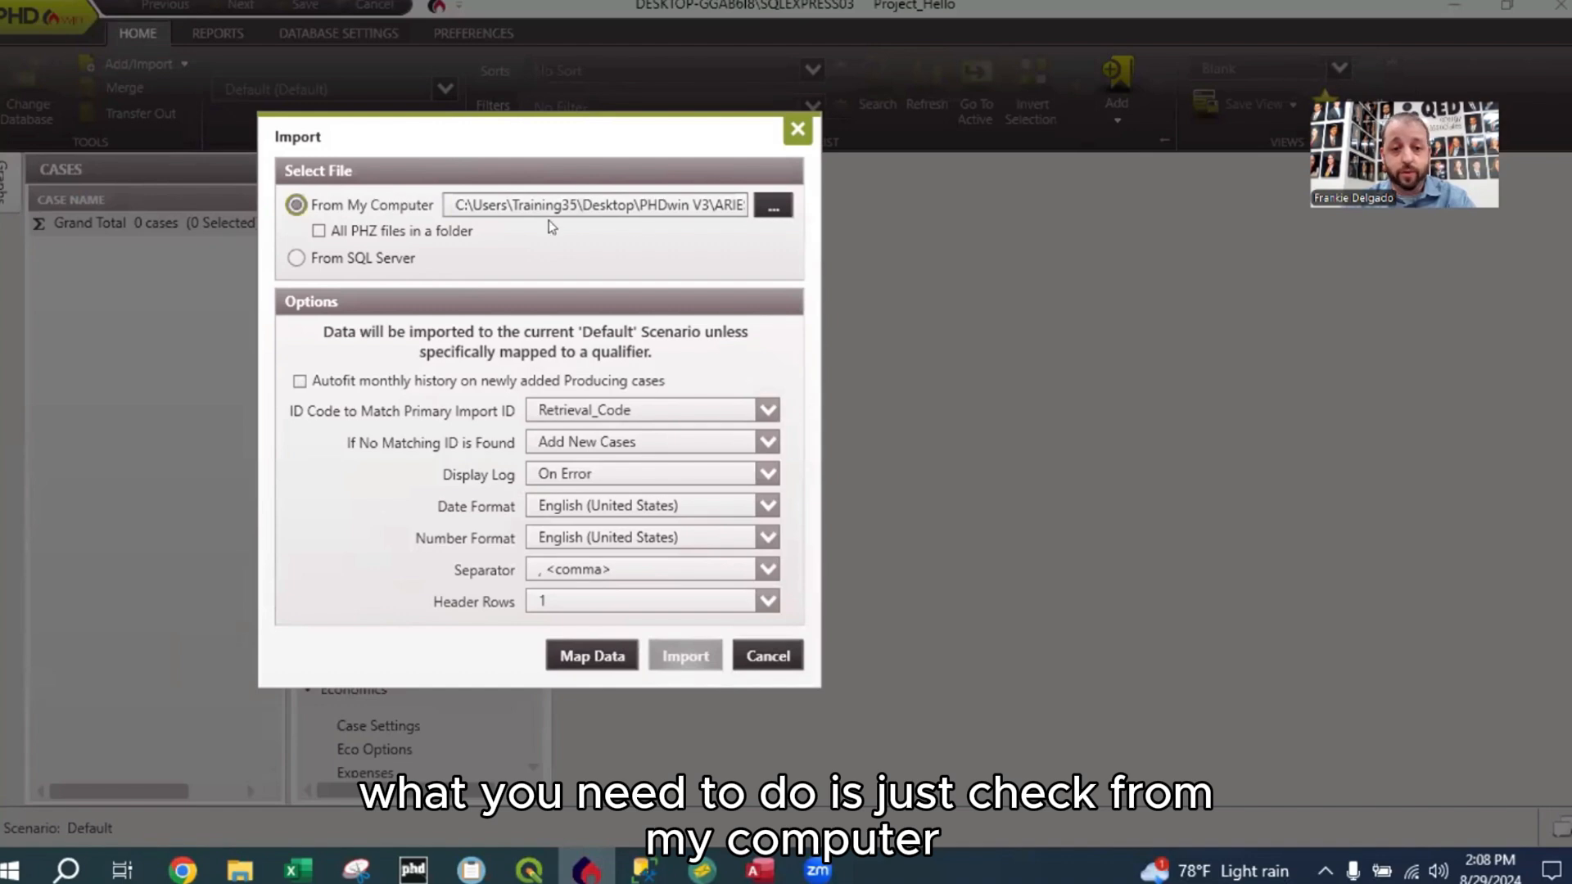
- Choose Project_Hello.mdb from the desktop folder PHDwin V3\ARIES IMPORT as the import file
{"action": "left_click", "coordinate": [773, 207]}
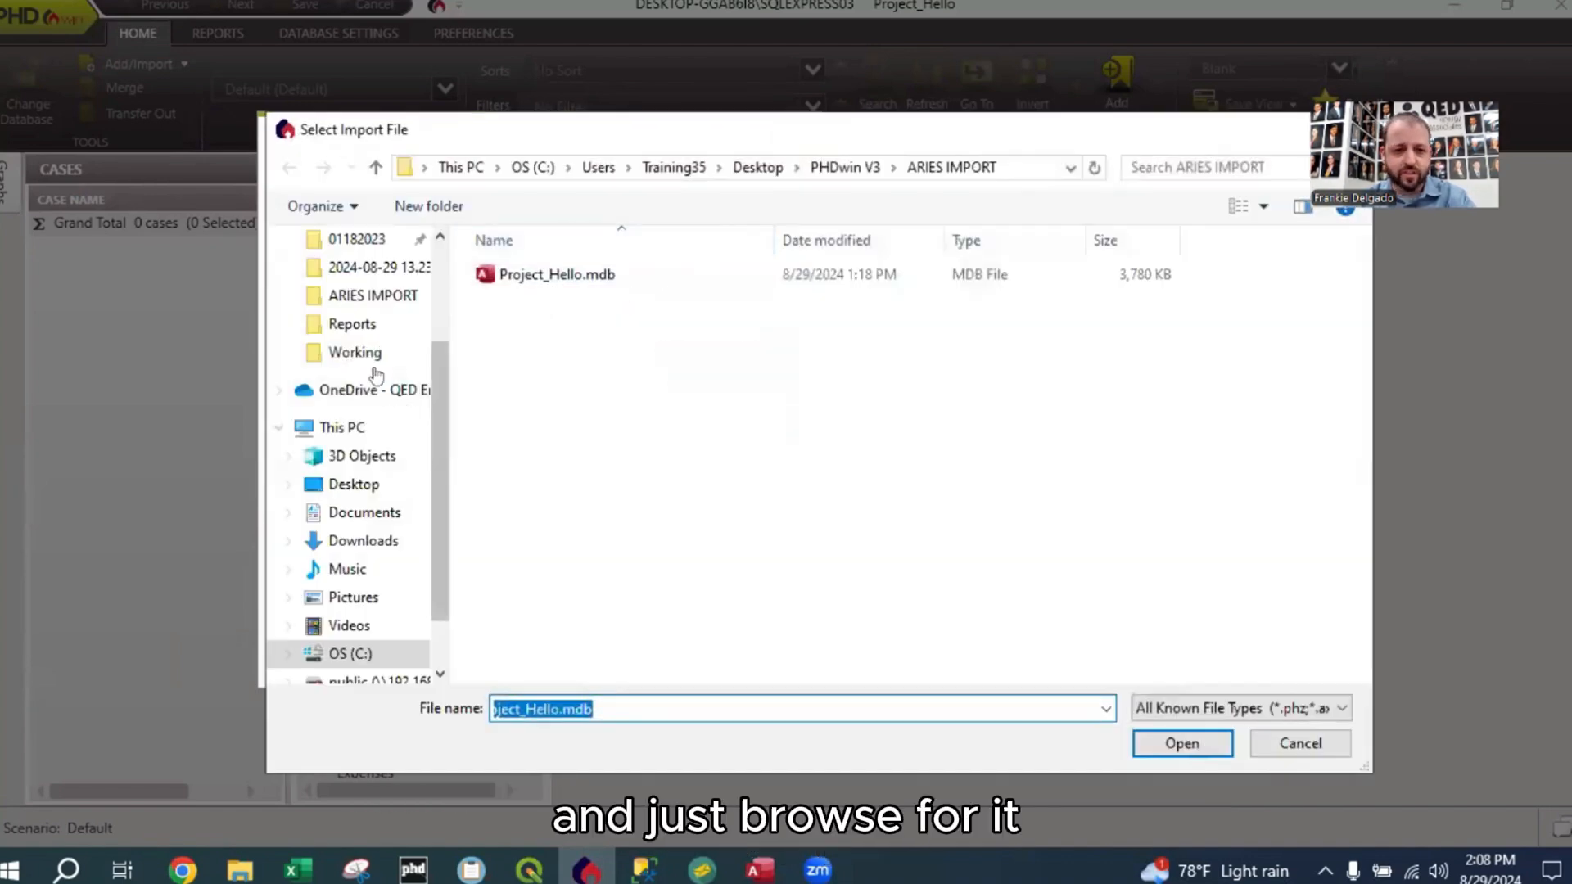
{"action": "scroll", "coordinate": [366, 306], "scroll_direction": "up", "scroll_amount": 2}
{"action": "left_click", "coordinate": [361, 287]}
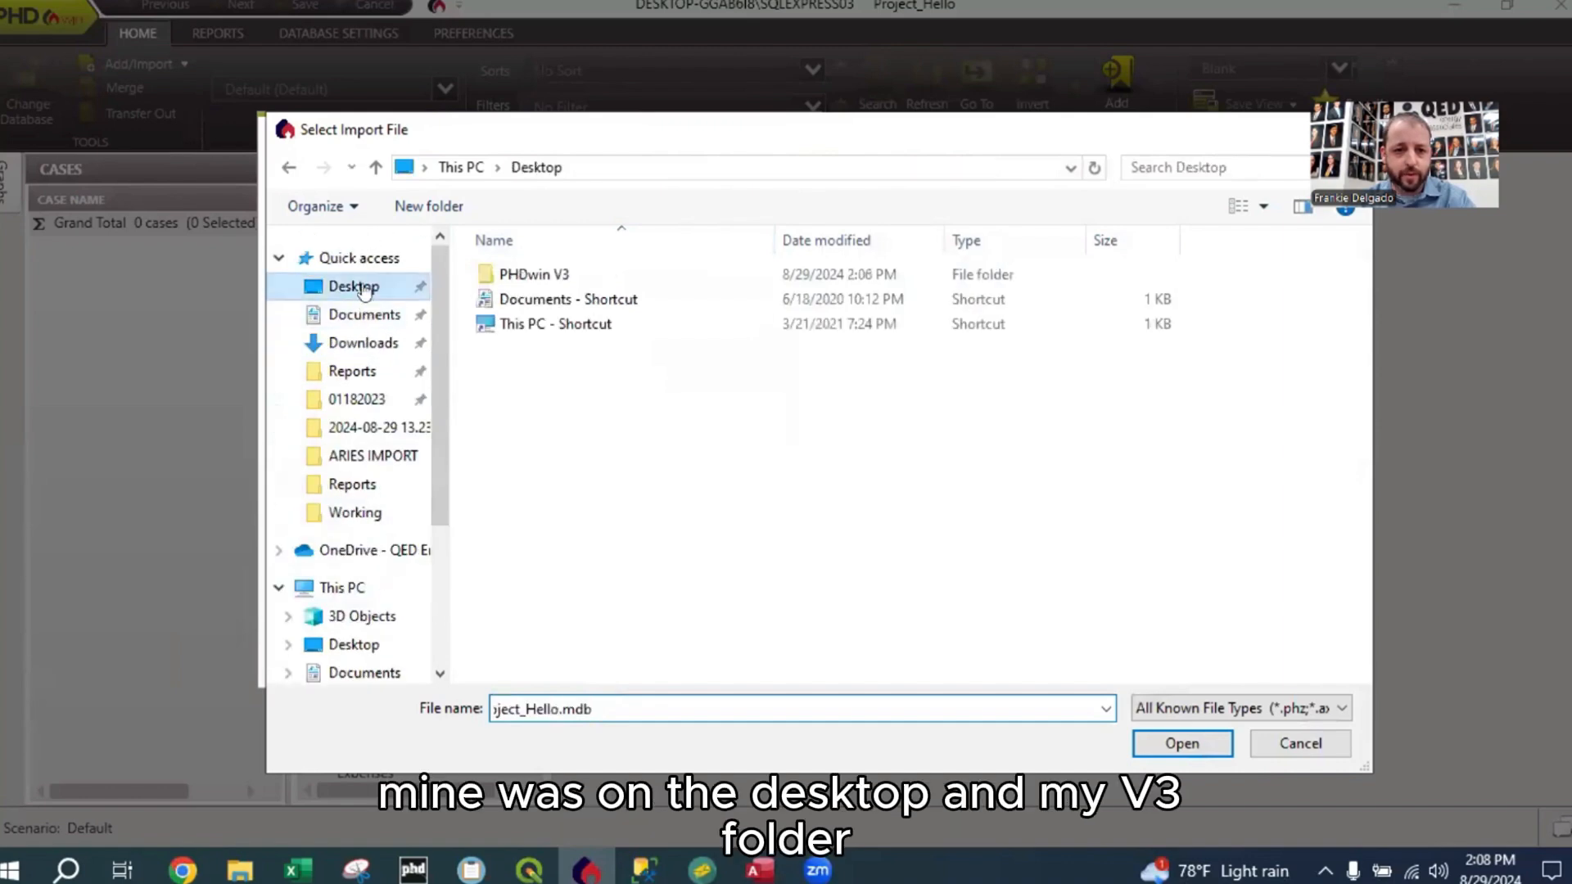
{"action": "left_click", "coordinate": [540, 278]}
{"action": "double_click", "coordinate": [540, 279]}
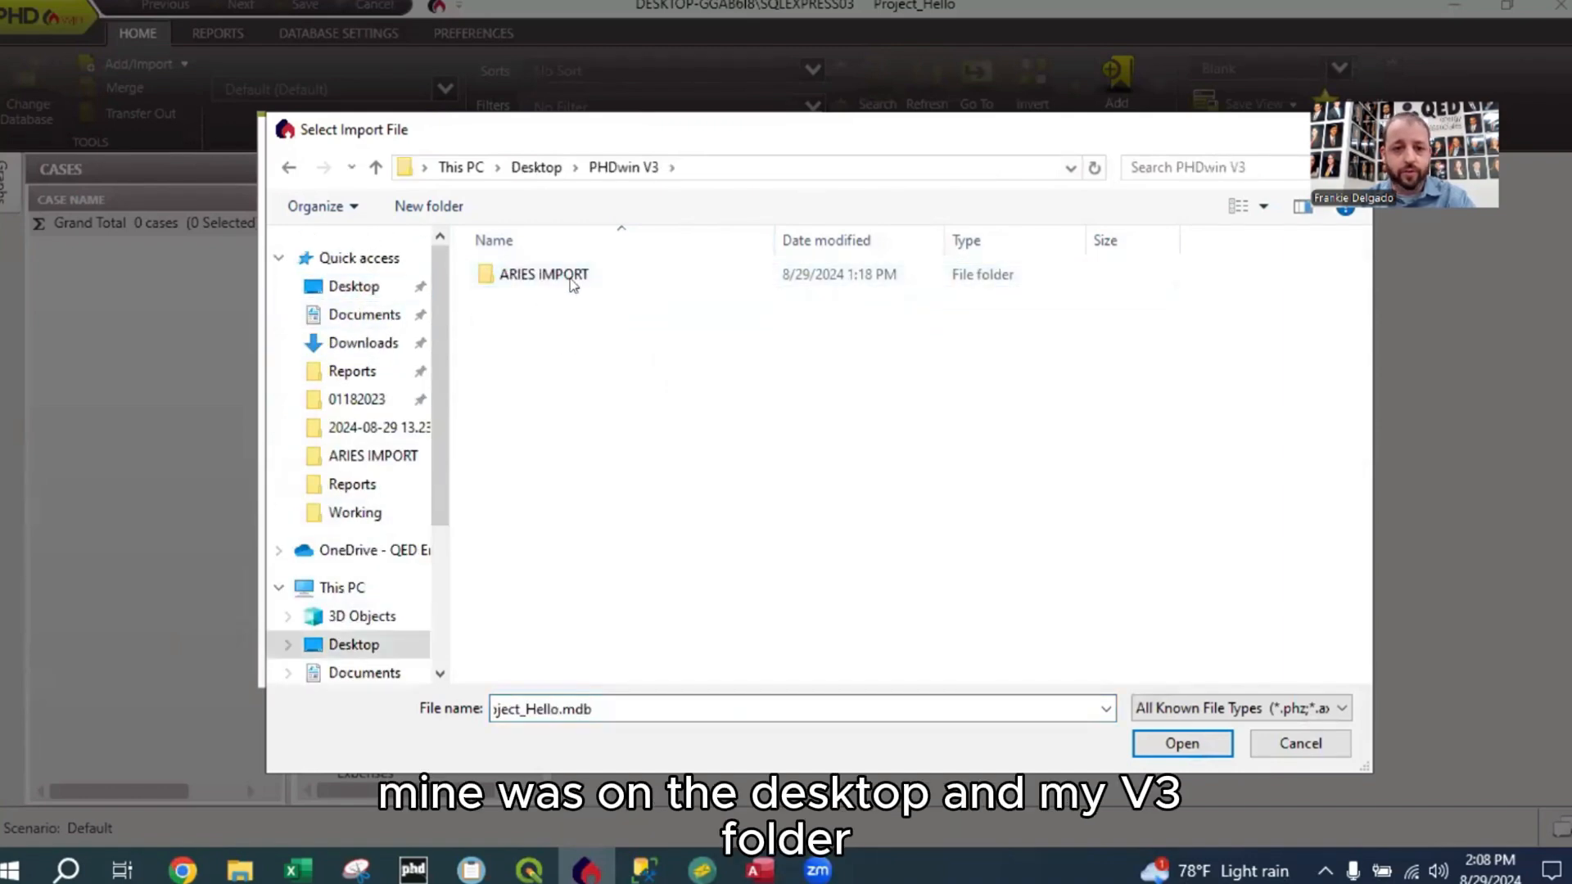
{"action": "double_click", "coordinate": [571, 280]}
{"action": "left_click", "coordinate": [586, 283]}
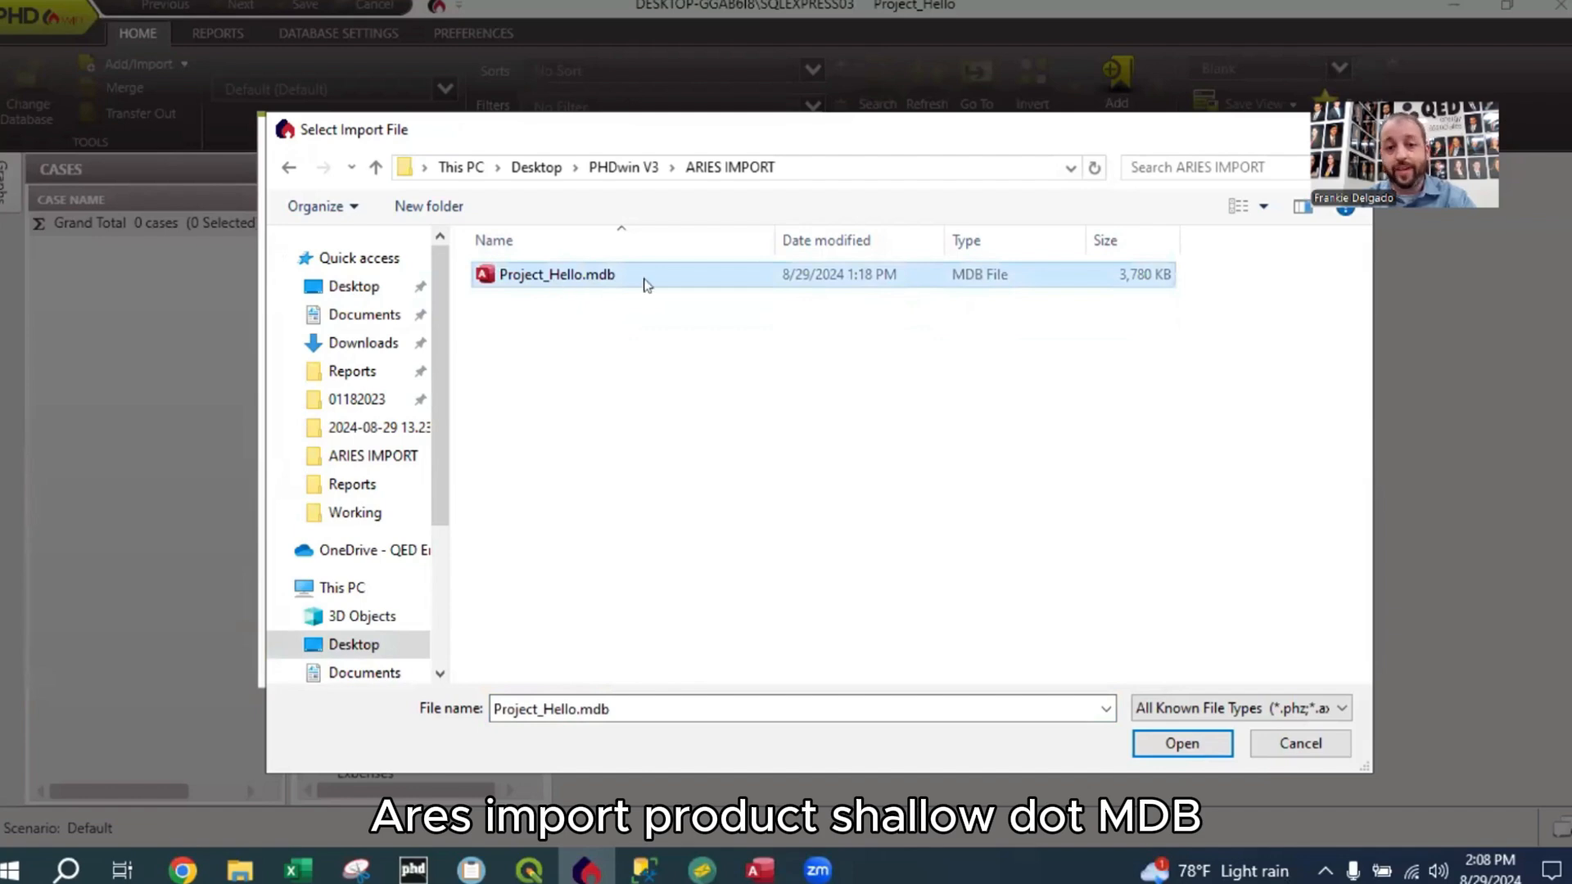
{"action": "left_click", "coordinate": [1183, 742]}
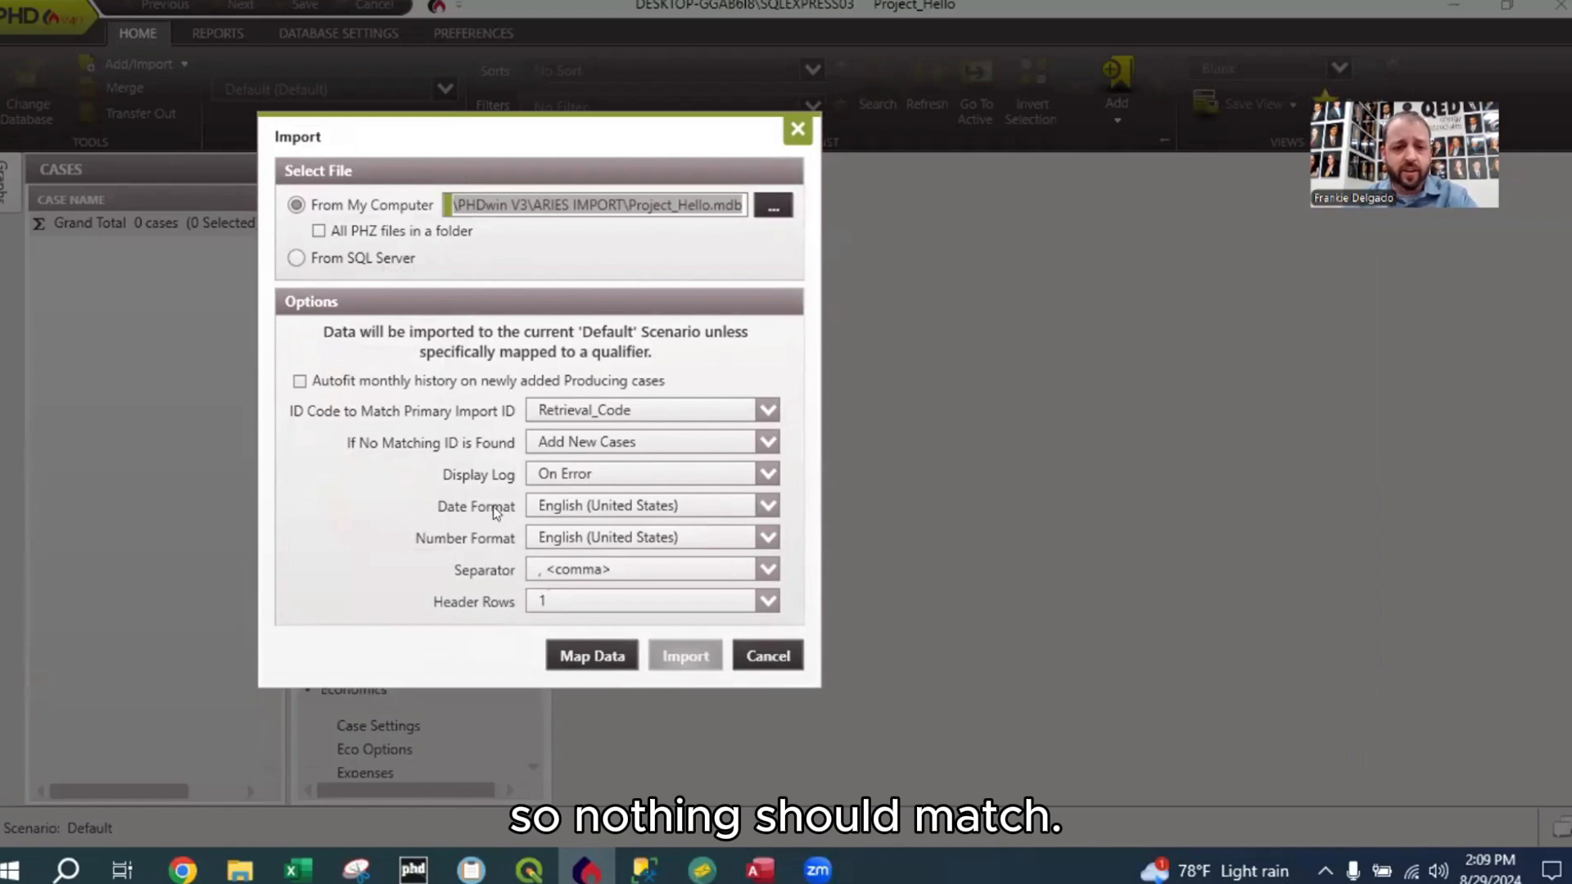
- Switch the handling of unmatched IDs to Skip Unmatched Cases and back to Add New Cases
{"action": "left_click", "coordinate": [762, 443]}
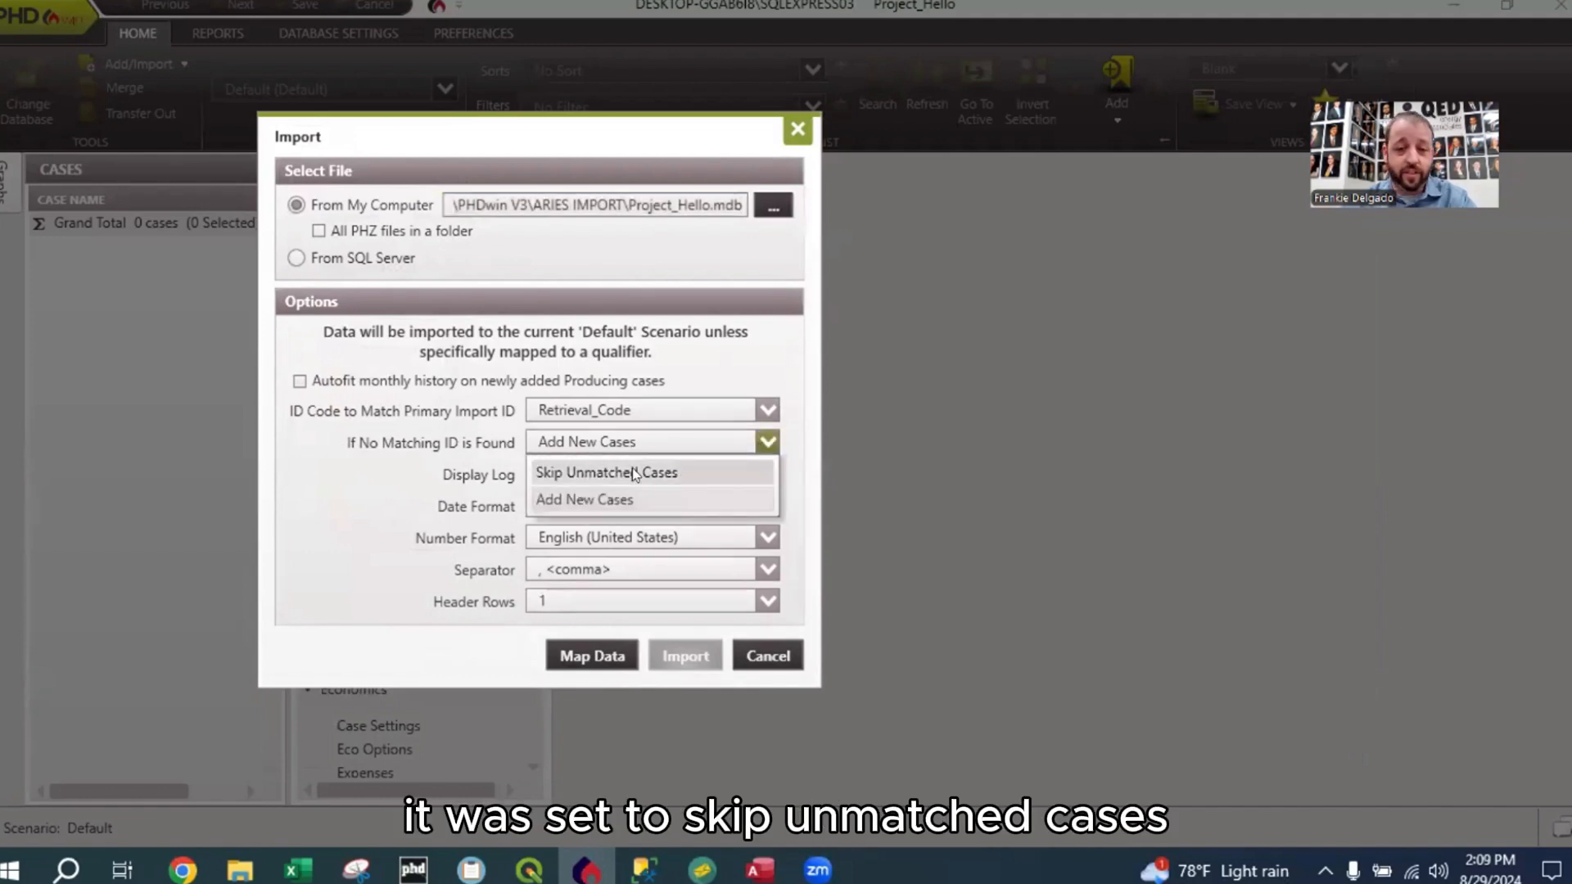
{"action": "left_click", "coordinate": [651, 469]}
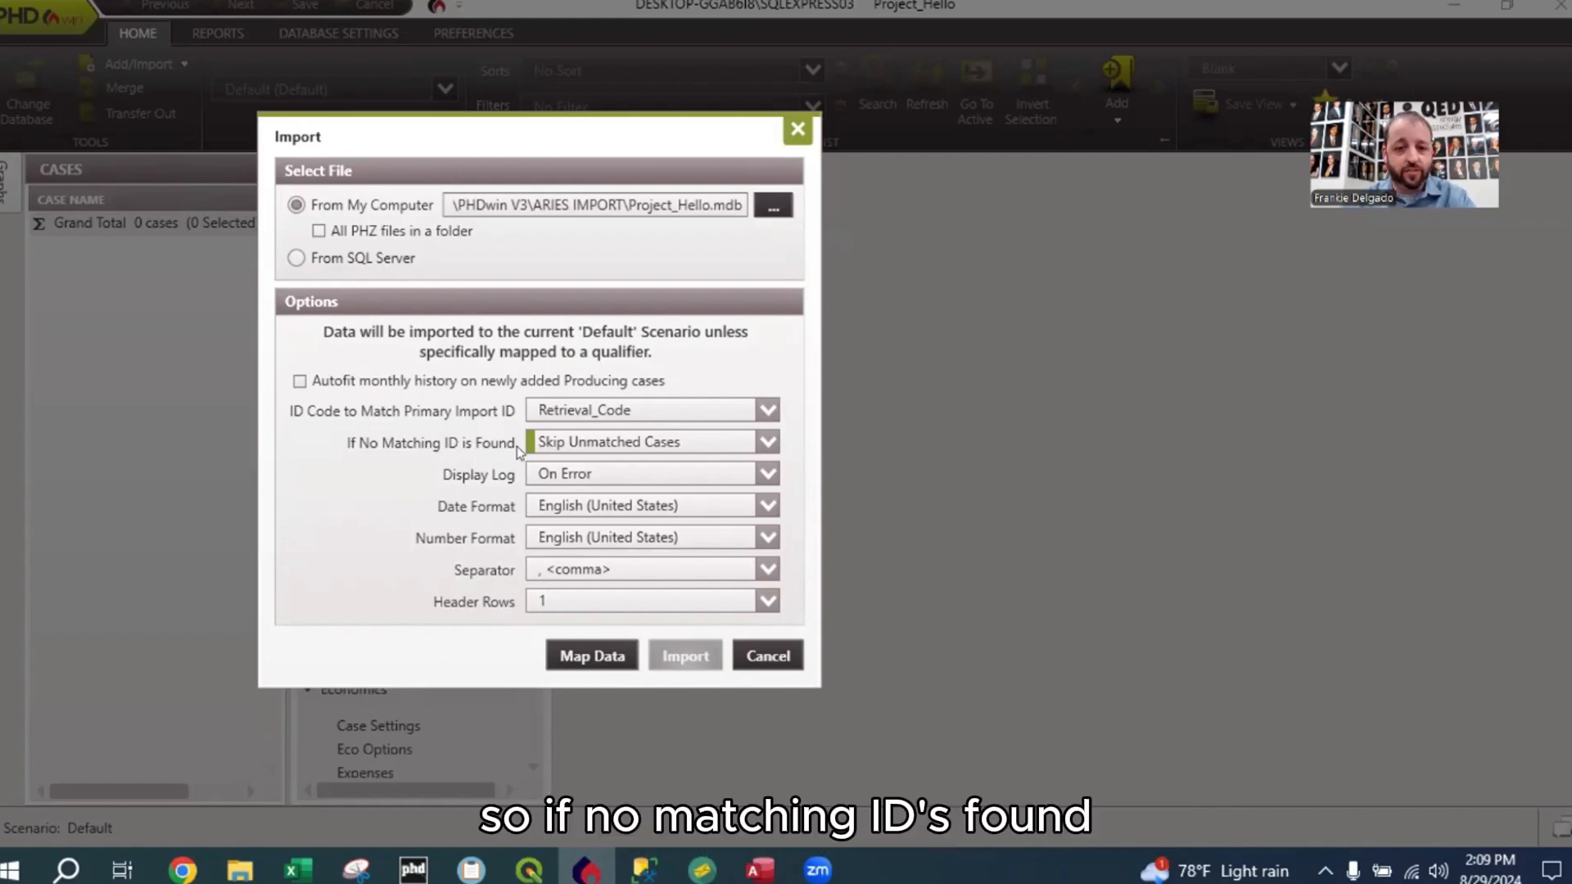
{"action": "left_click", "coordinate": [767, 443]}
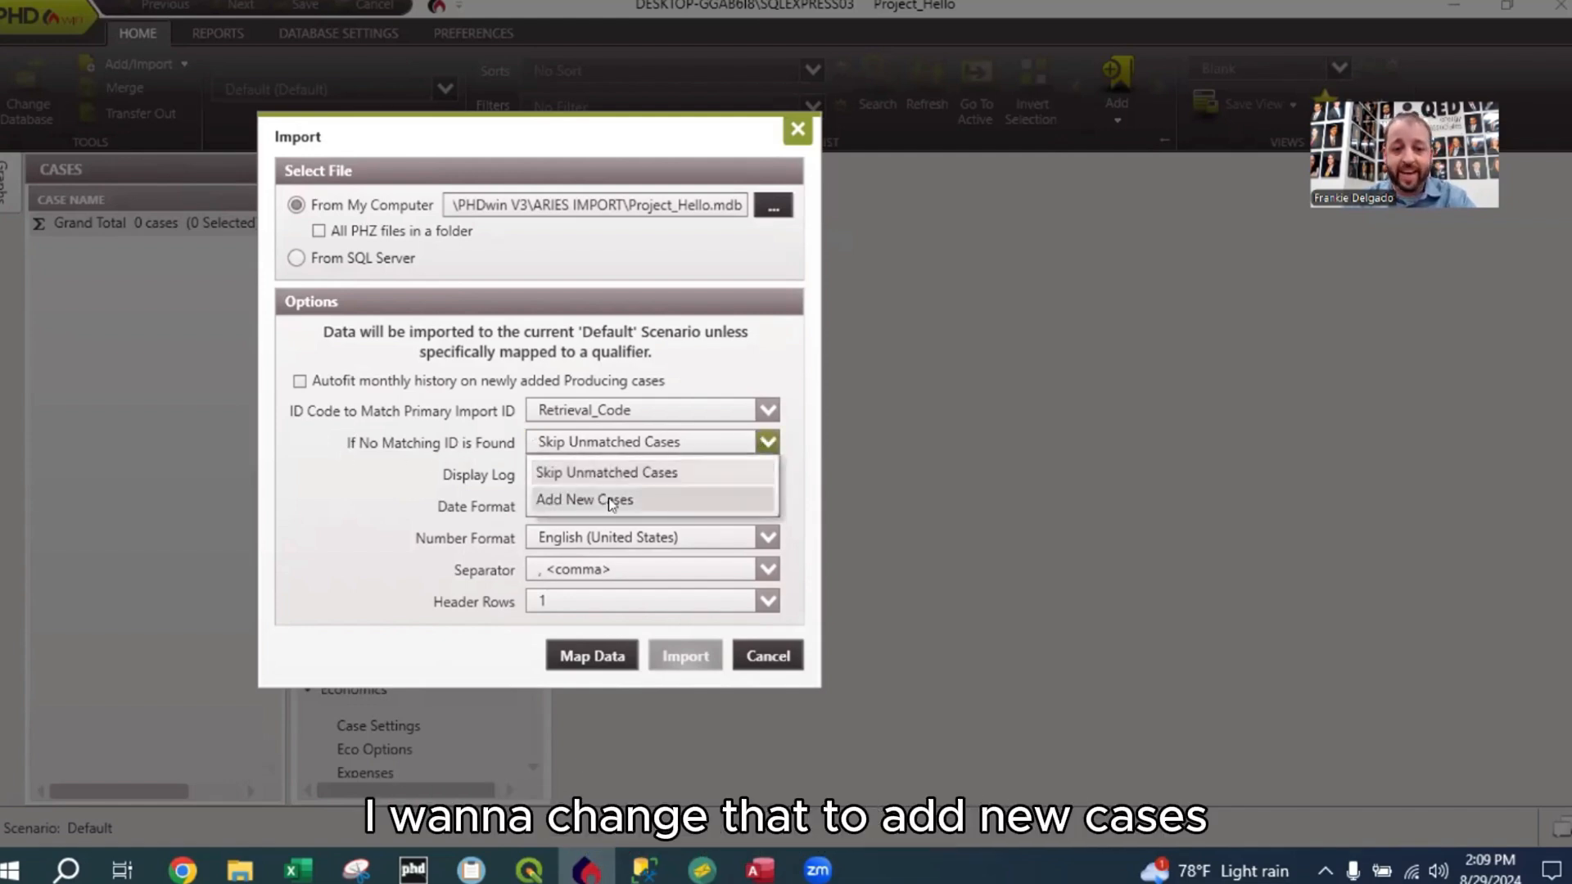
{"action": "left_click", "coordinate": [646, 502]}
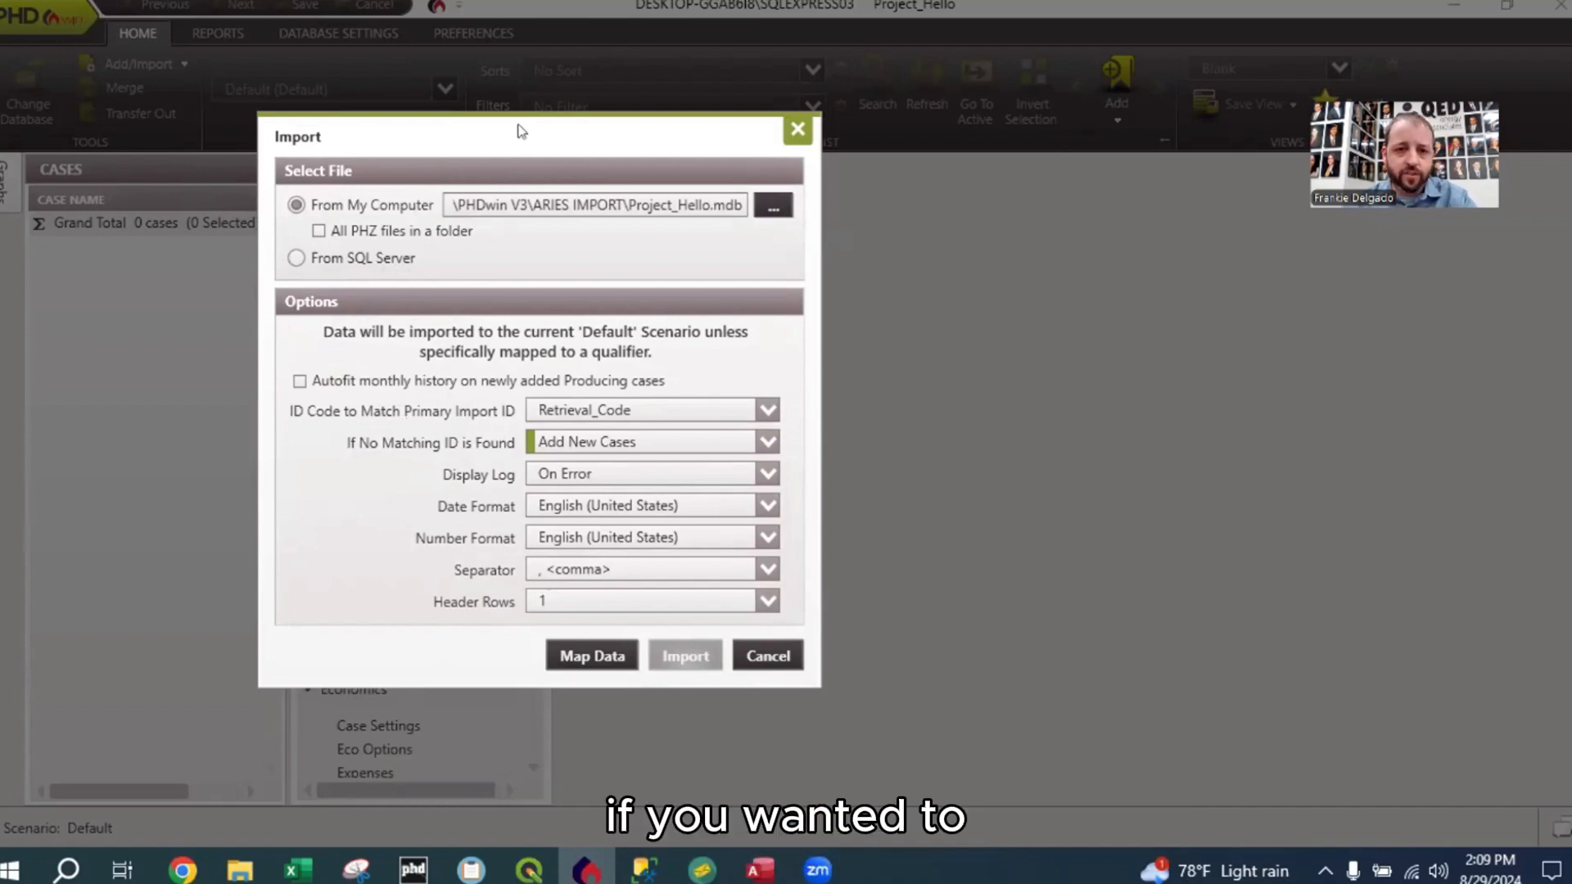
- Enable autofit of monthly history for newly added producing cases, check the data-to-fit choices, and disable autofit again
{"action": "left_click_drag", "start_coordinate": [518, 131], "coordinate": [537, 33]}
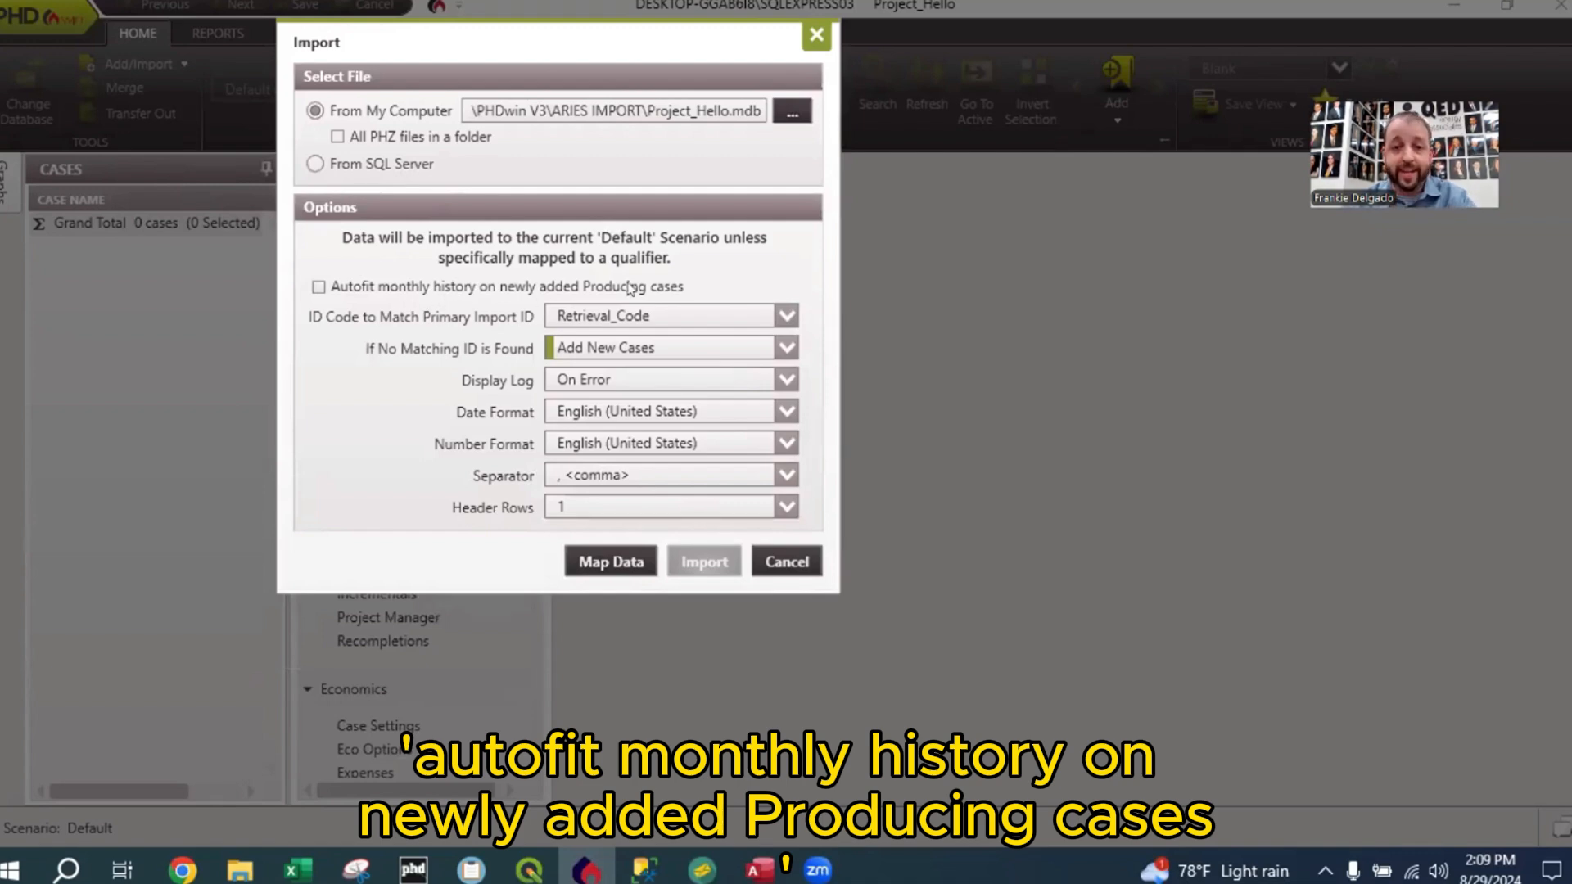
{"action": "left_click", "coordinate": [327, 287]}
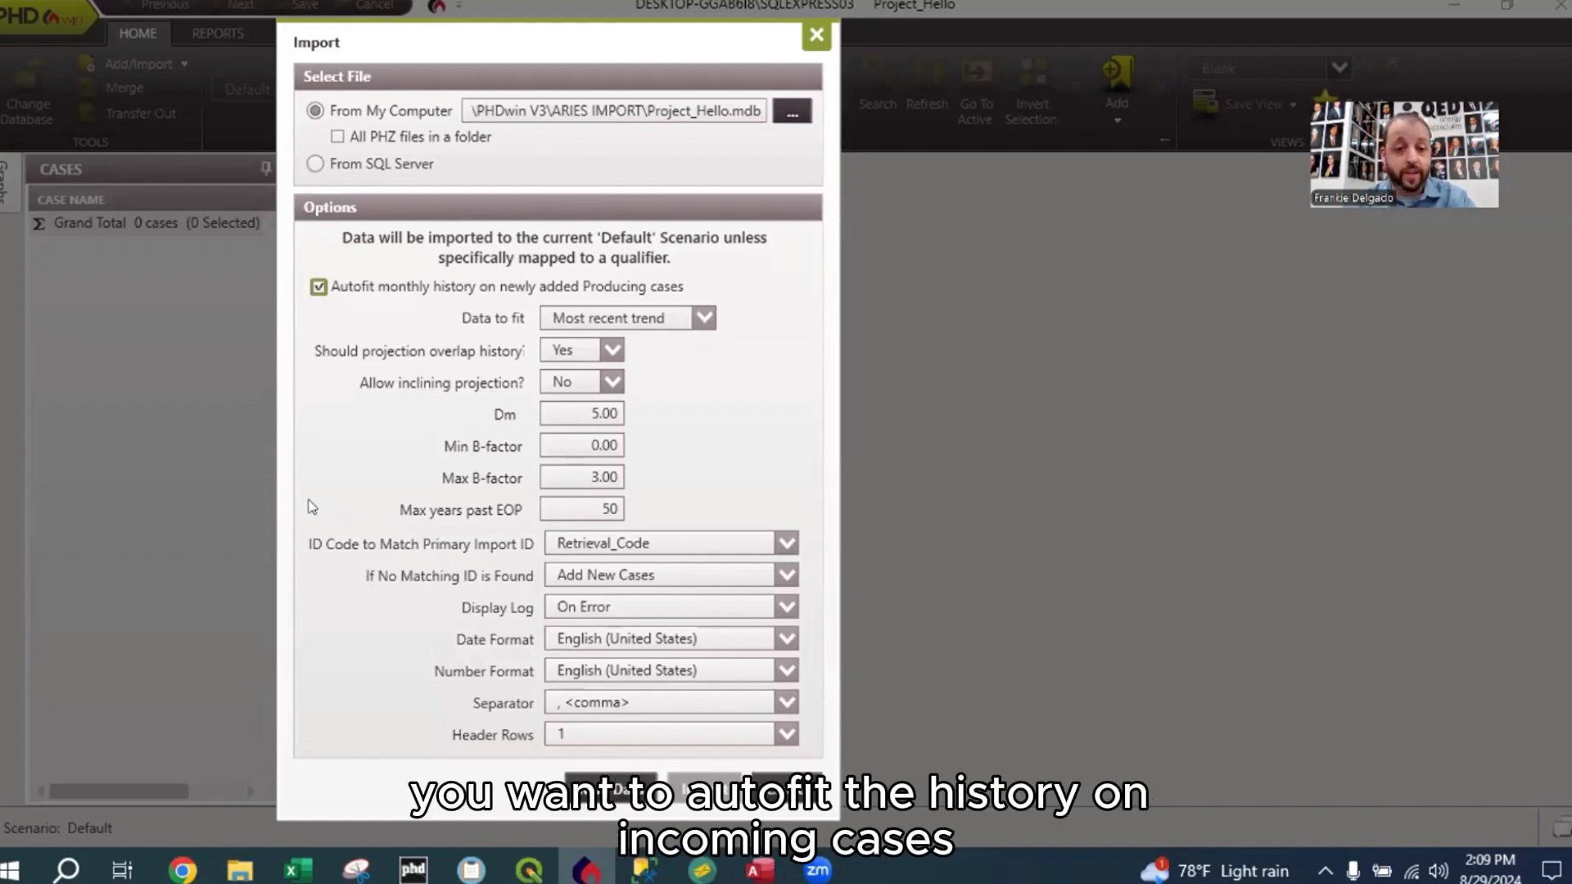
{"action": "left_click", "coordinate": [702, 316]}
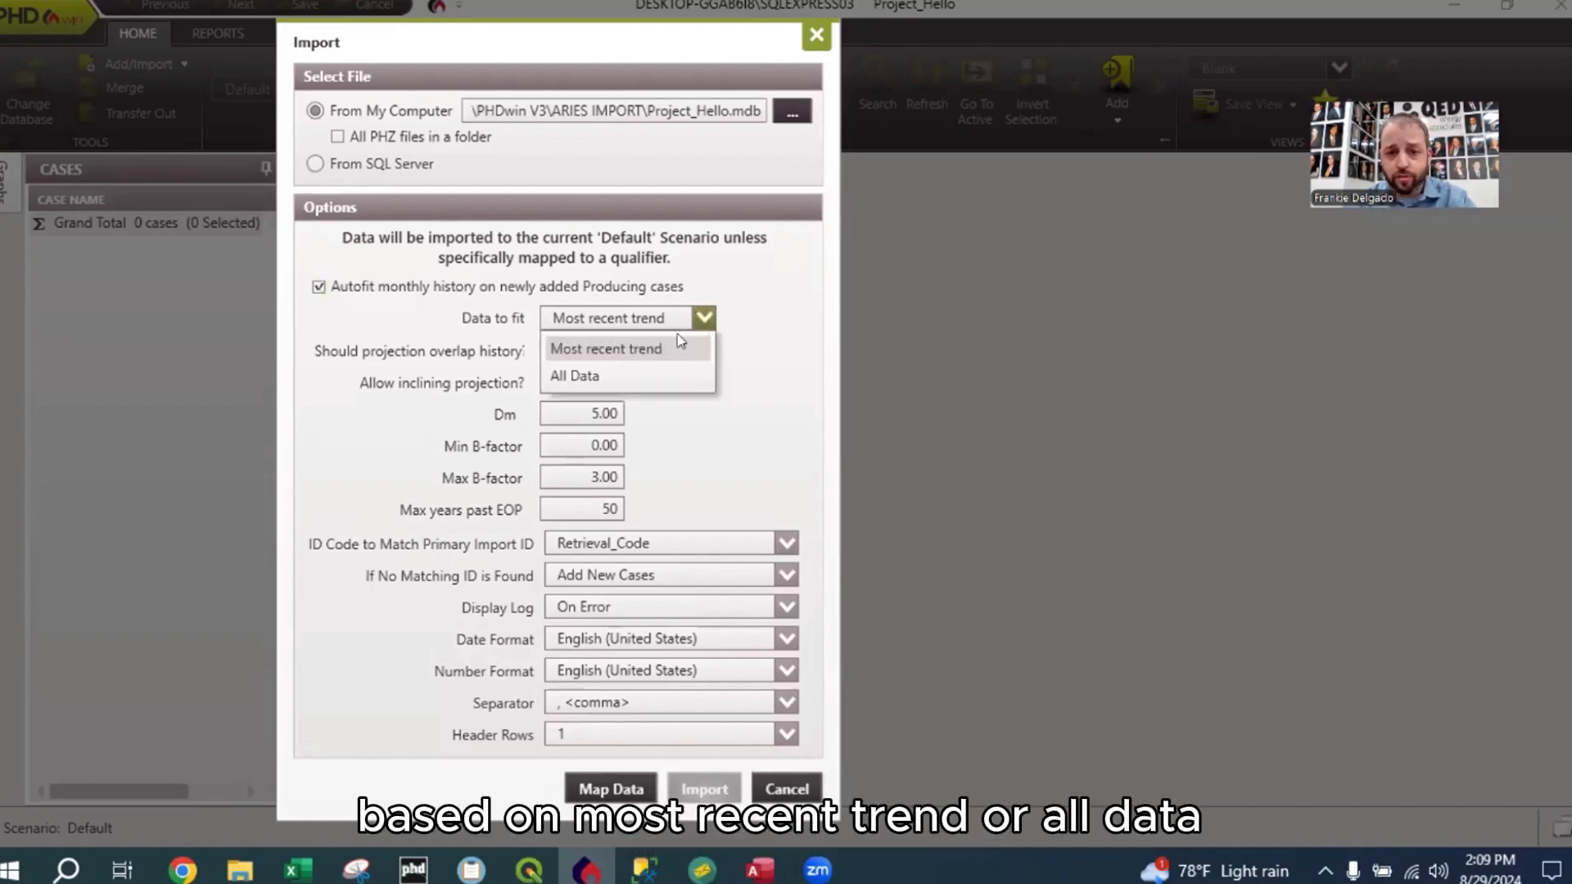
{"action": "left_click", "coordinate": [764, 383]}
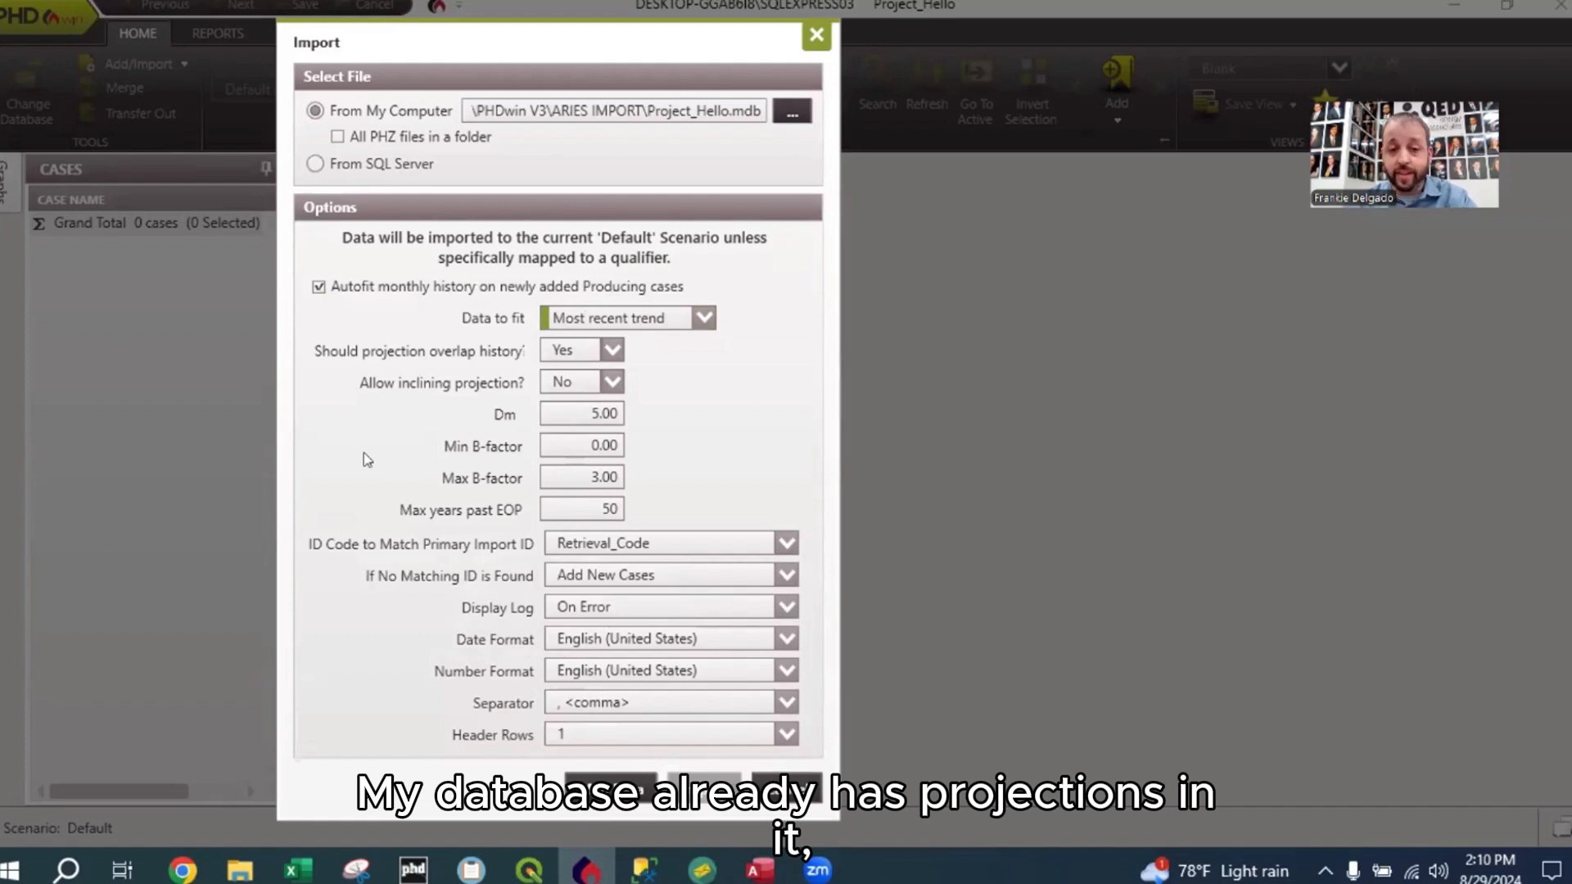
{"action": "left_click", "coordinate": [318, 287]}
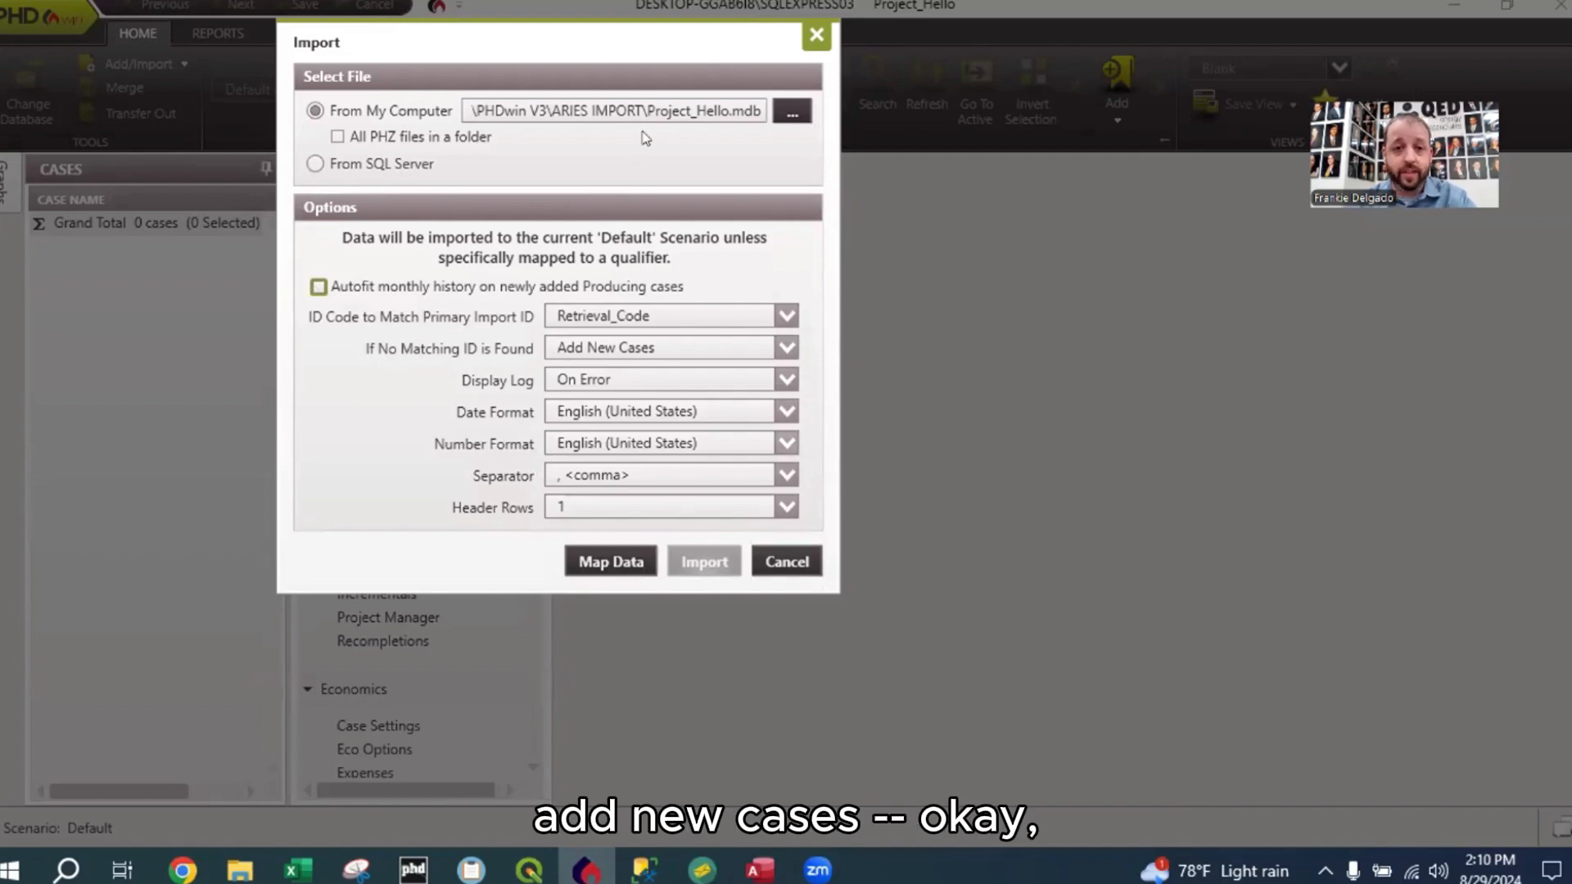
- Open the data mapping for the selected import file
{"action": "left_click_drag", "start_coordinate": [614, 44], "coordinate": [630, 81]}
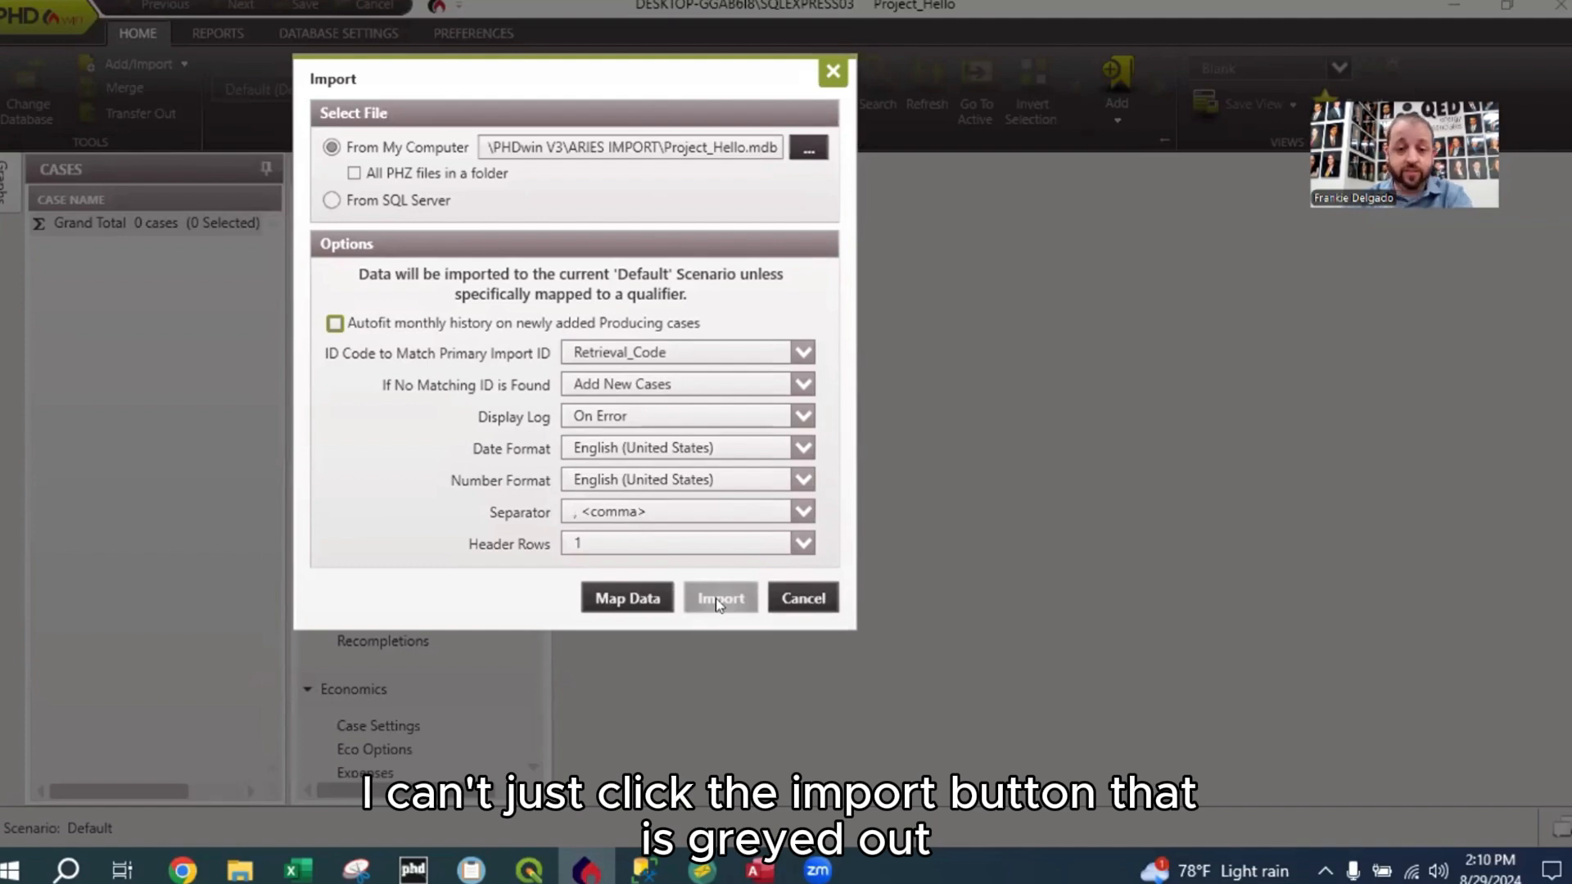
{"action": "left_click", "coordinate": [624, 602]}
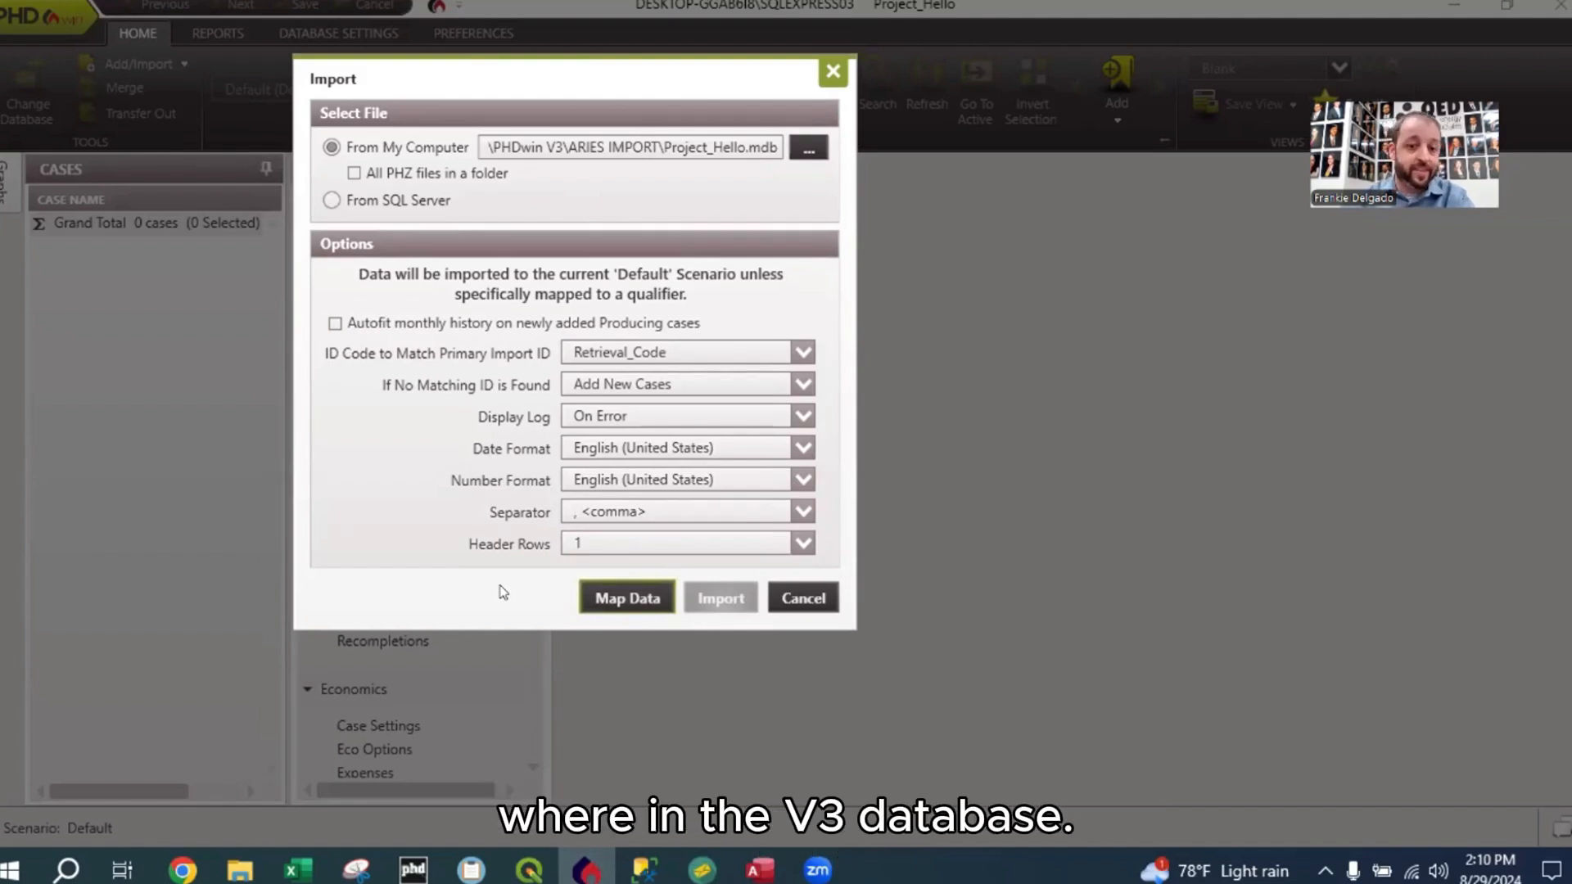
{"action": "left_click", "coordinate": [608, 598]}
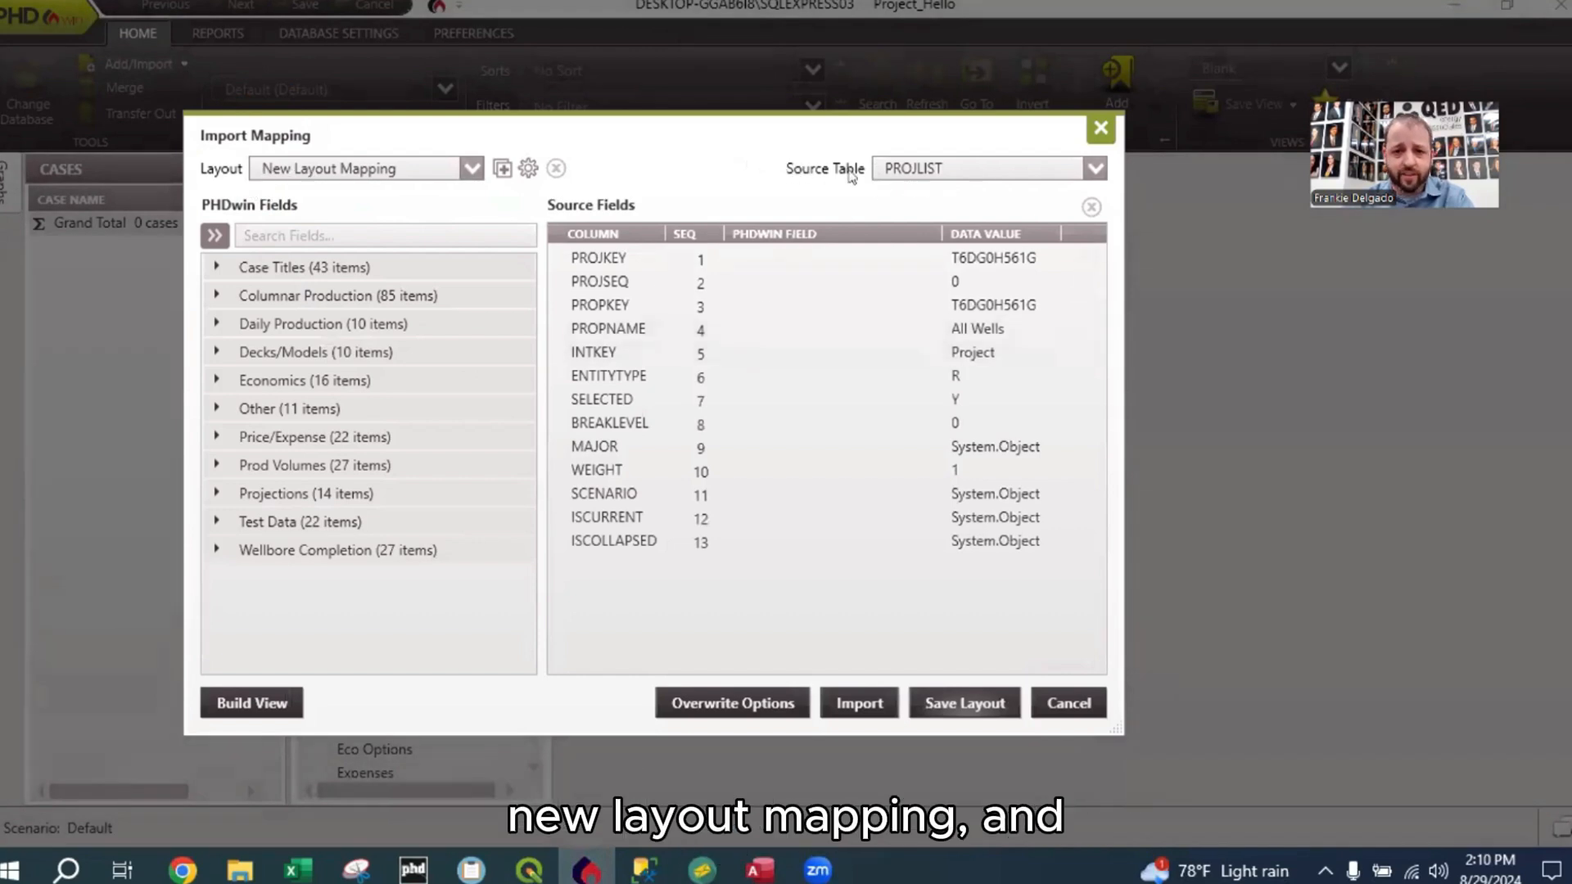
- Look through the source tables available in the incoming Access file
{"action": "left_click", "coordinate": [1025, 165]}
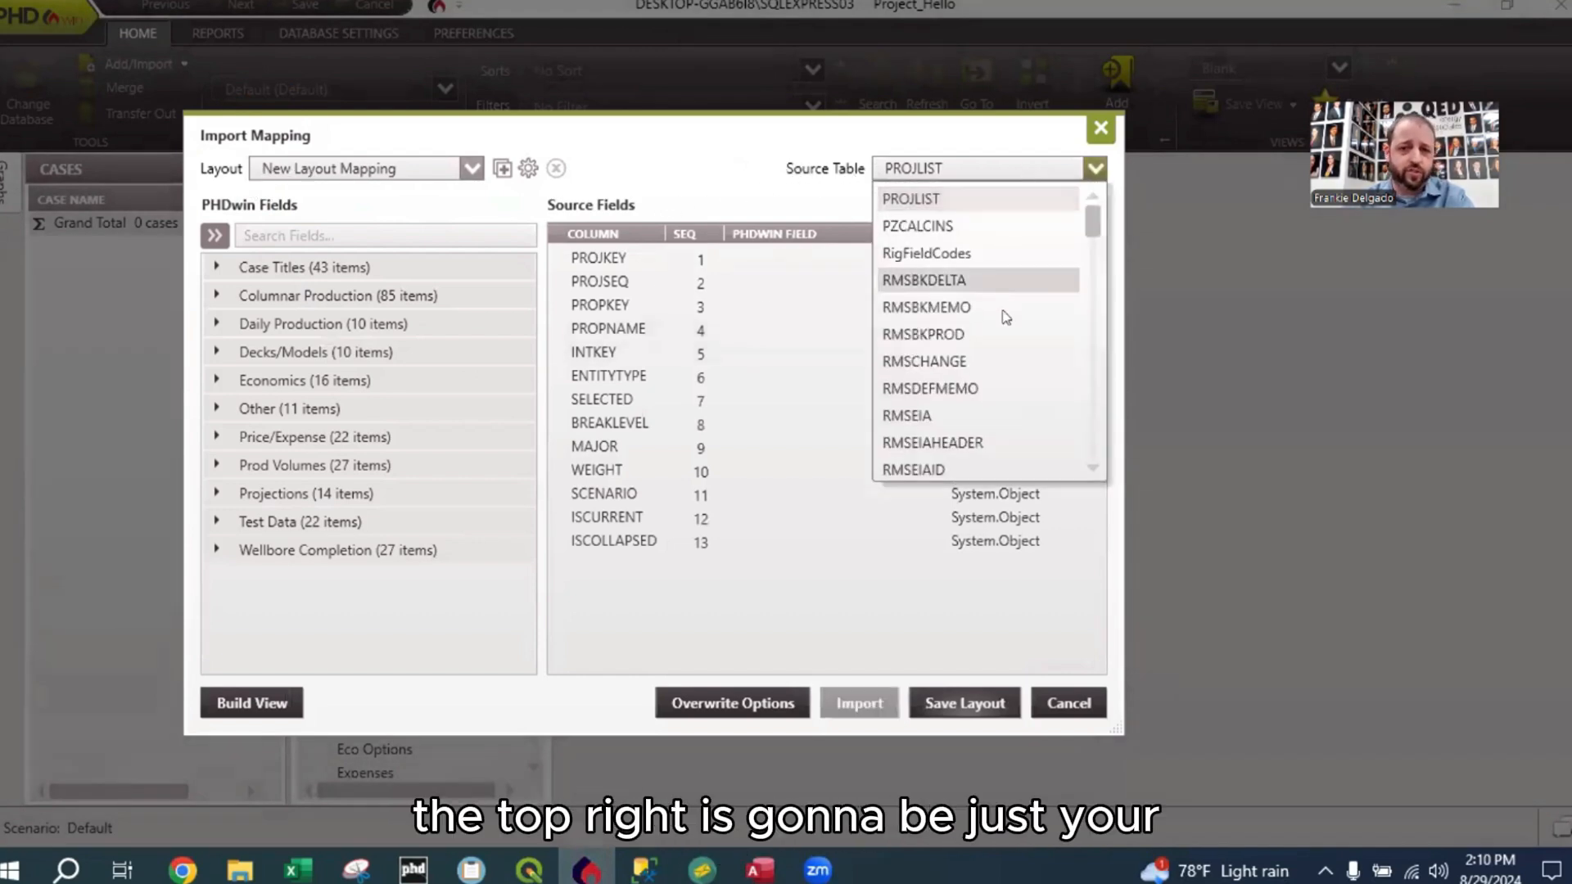
{"action": "scroll", "coordinate": [1007, 317], "scroll_direction": "down", "scroll_amount": 10}
{"action": "scroll", "coordinate": [987, 328], "scroll_direction": "up", "scroll_amount": 3}
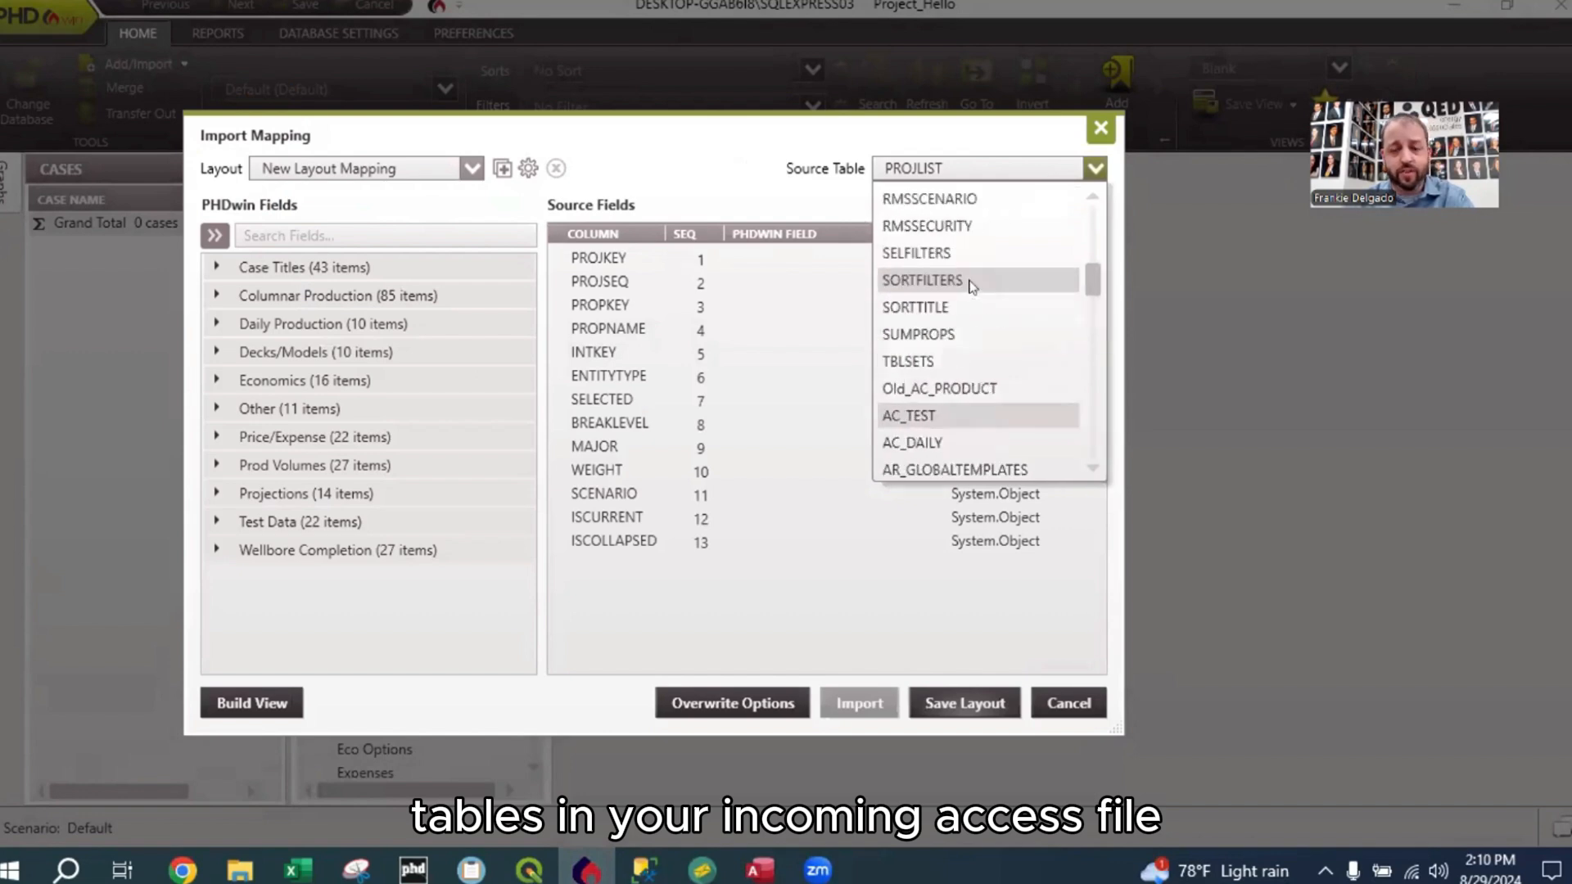
{"action": "scroll", "coordinate": [975, 320], "scroll_direction": "down", "scroll_amount": 8}
{"action": "scroll", "coordinate": [975, 344], "scroll_direction": "up", "scroll_amount": 2}
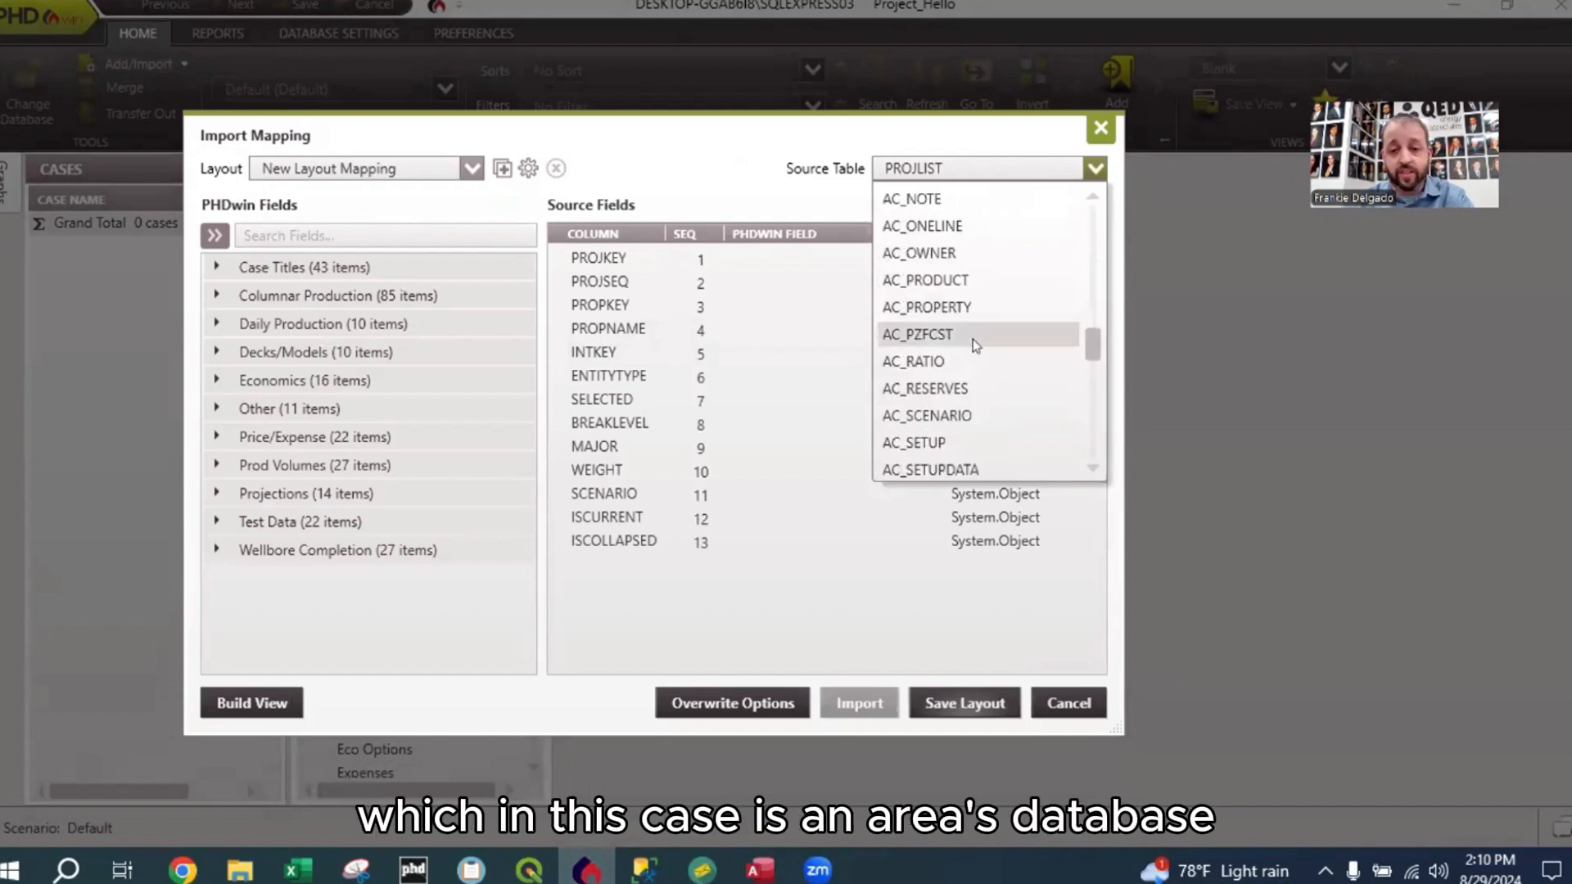
{"action": "scroll", "coordinate": [974, 327], "scroll_direction": "up", "scroll_amount": 5}
{"action": "scroll", "coordinate": [973, 316], "scroll_direction": "down", "scroll_amount": 2}
{"action": "left_click", "coordinate": [706, 182]}
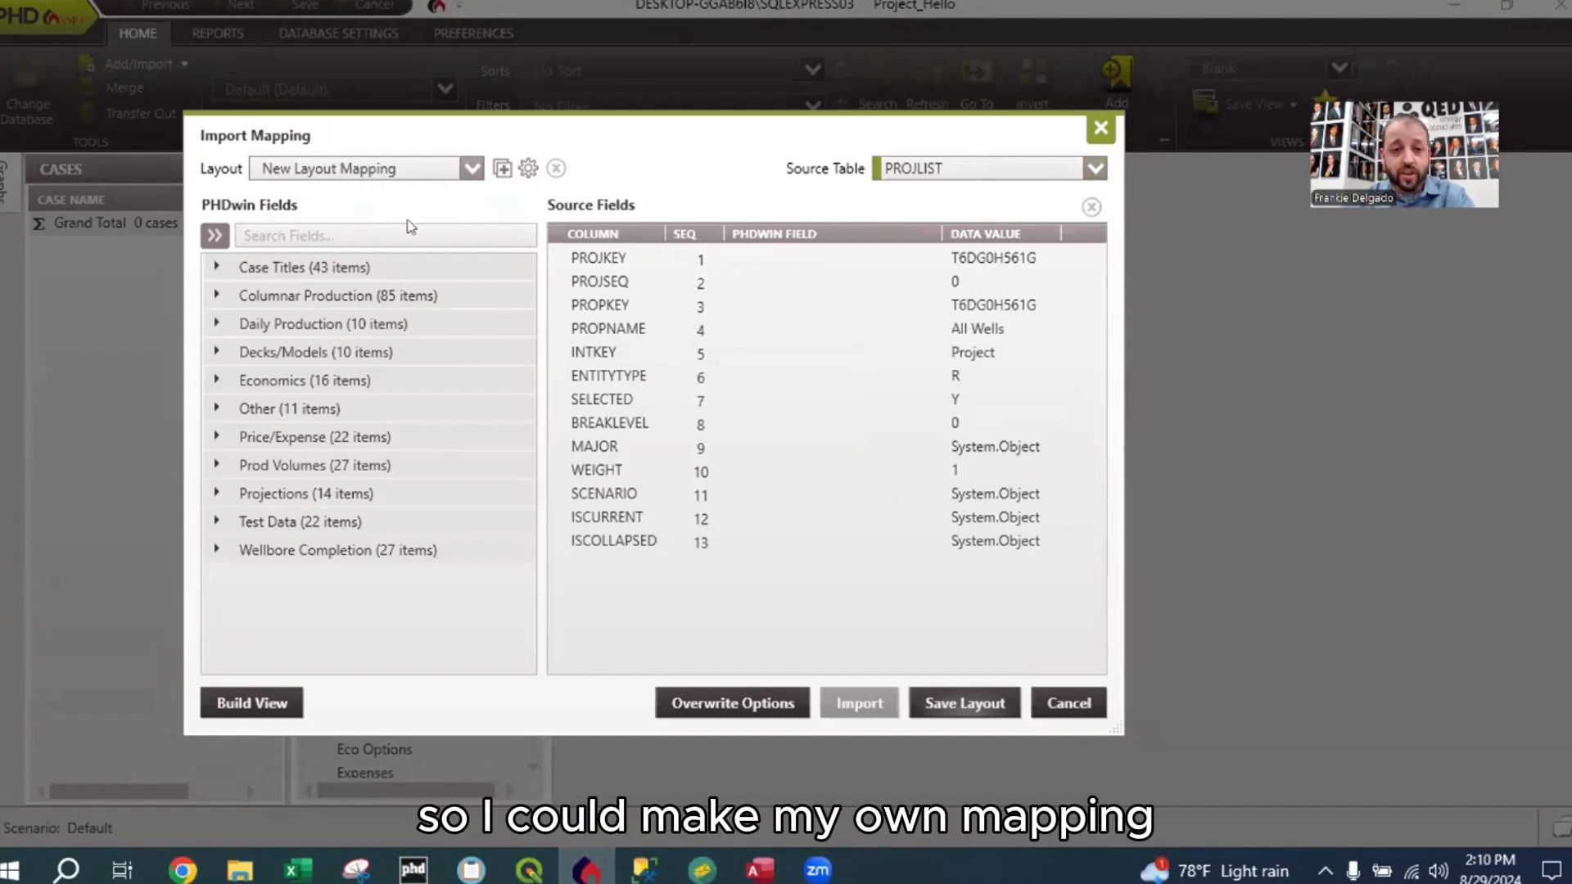
- Set the mapping's source table to AC_PROPERTY
{"action": "left_click", "coordinate": [972, 168]}
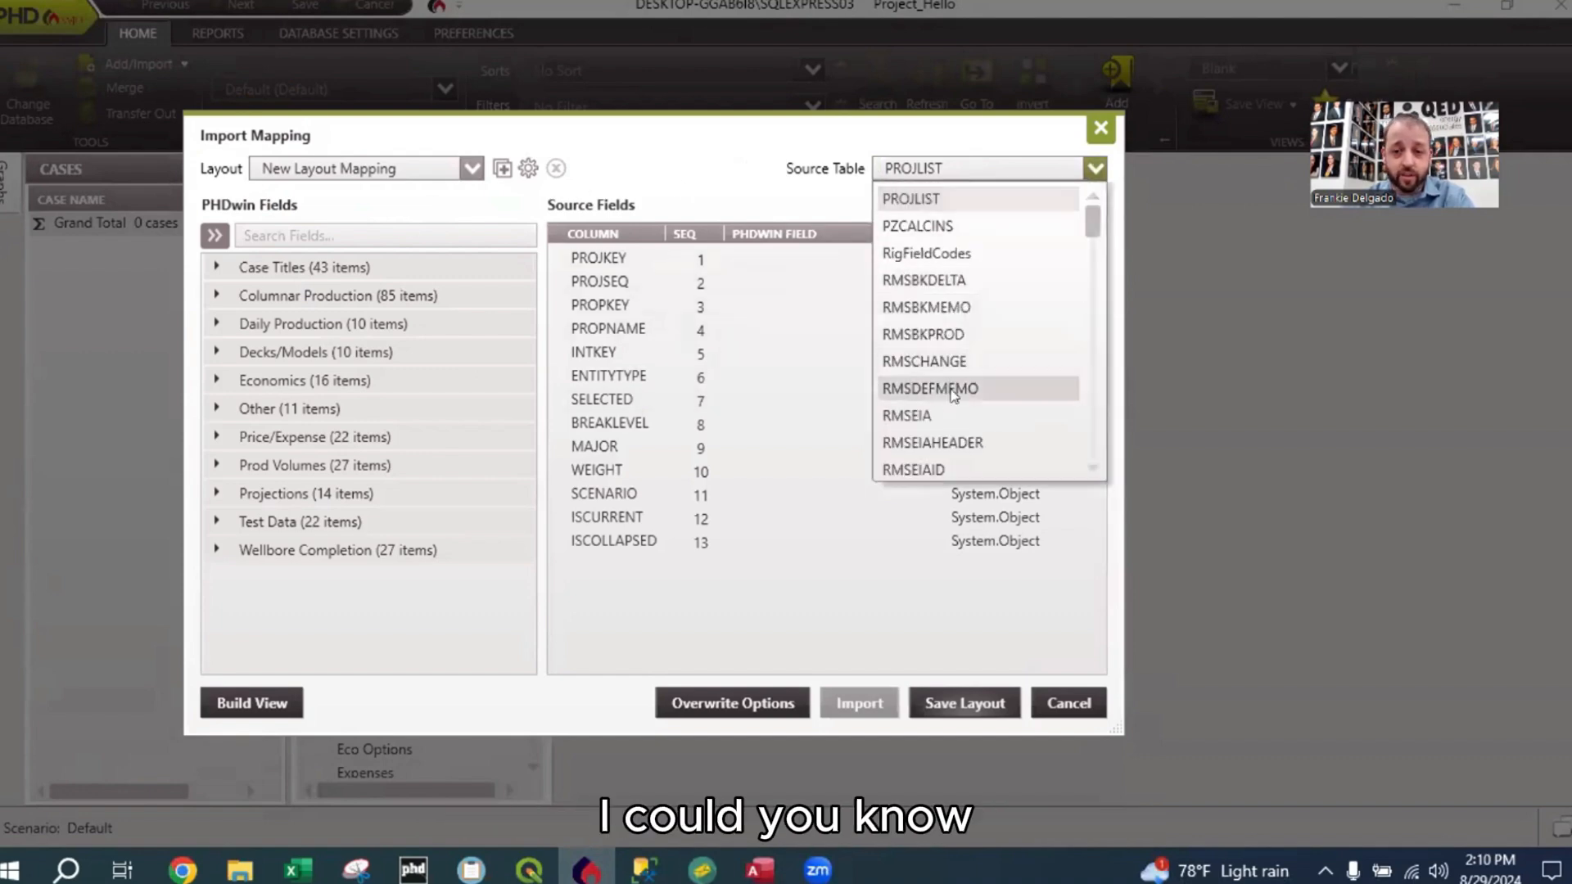
{"action": "scroll", "coordinate": [957, 377], "scroll_direction": "down", "scroll_amount": 10}
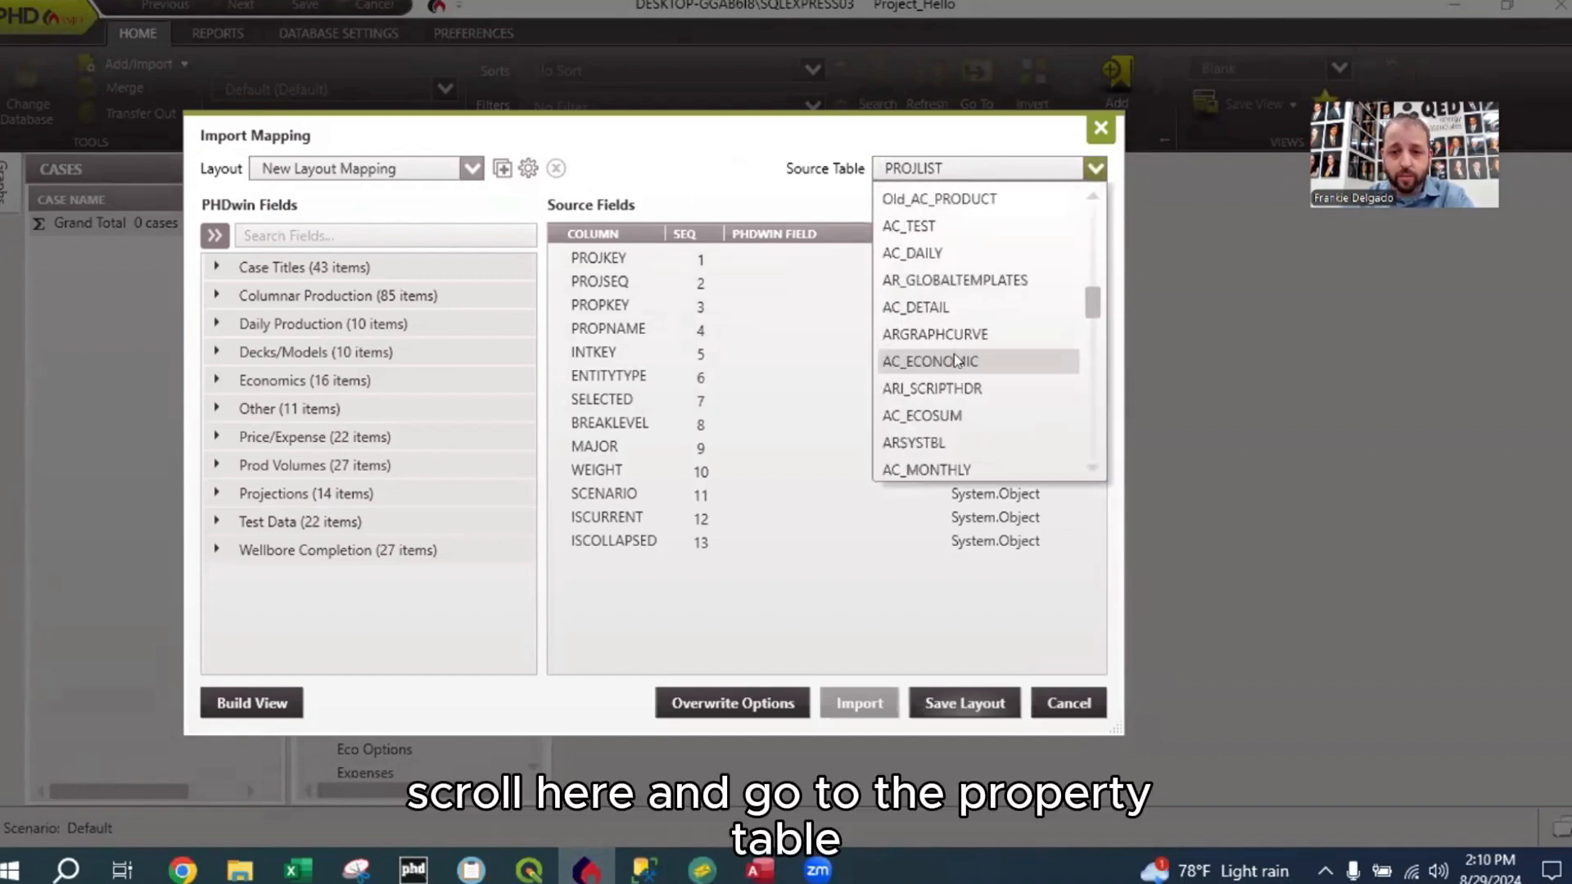
{"action": "scroll", "coordinate": [965, 410], "scroll_direction": "down", "scroll_amount": 2}
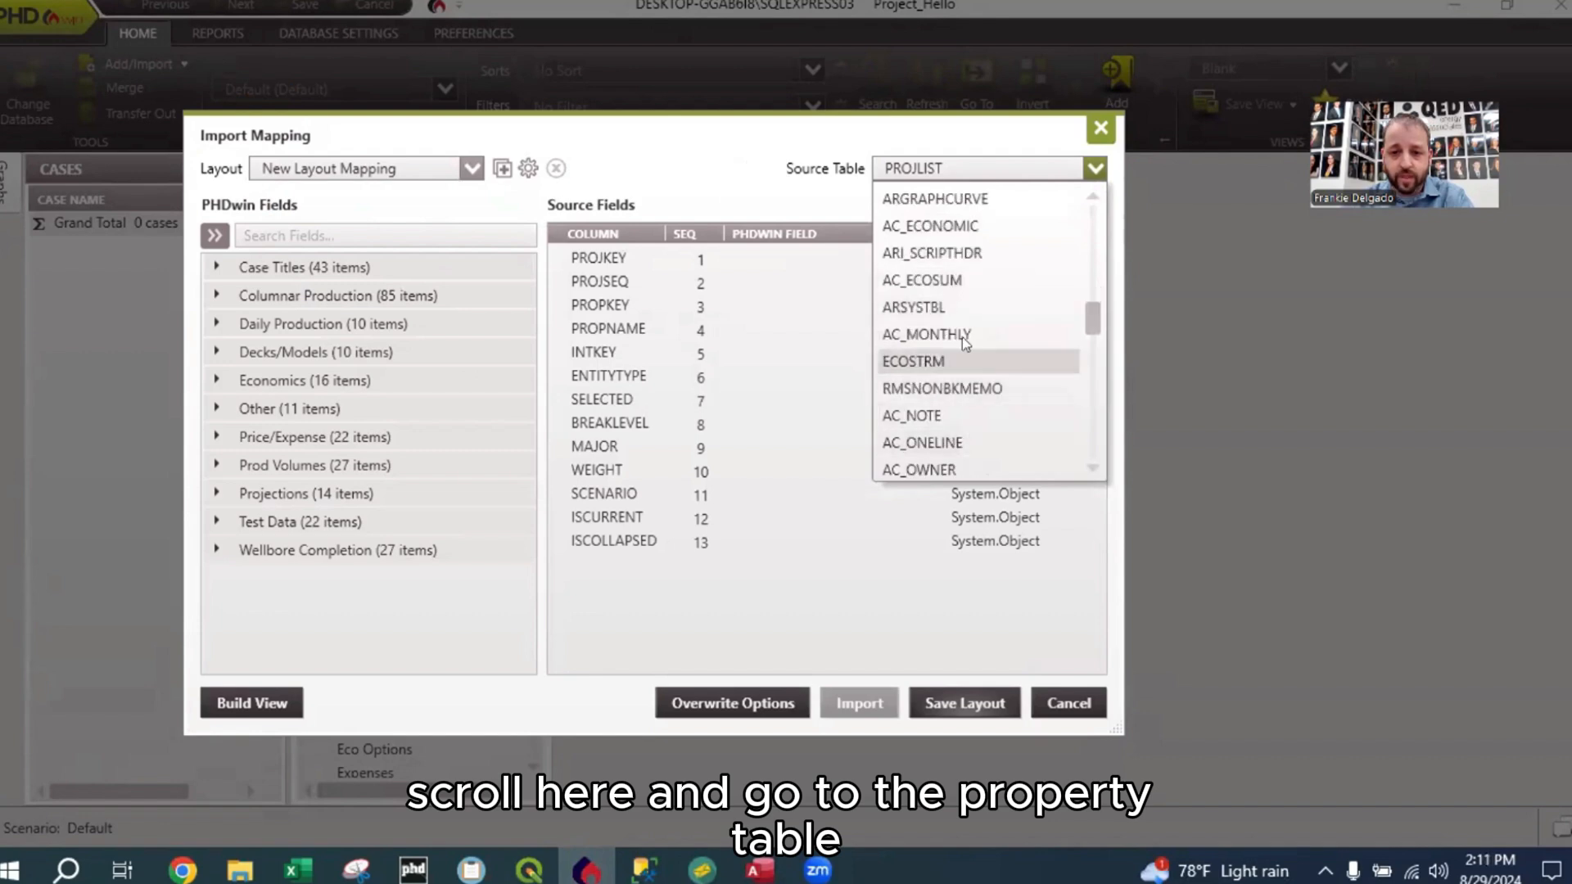
{"action": "scroll", "coordinate": [970, 422], "scroll_direction": "down", "scroll_amount": 2}
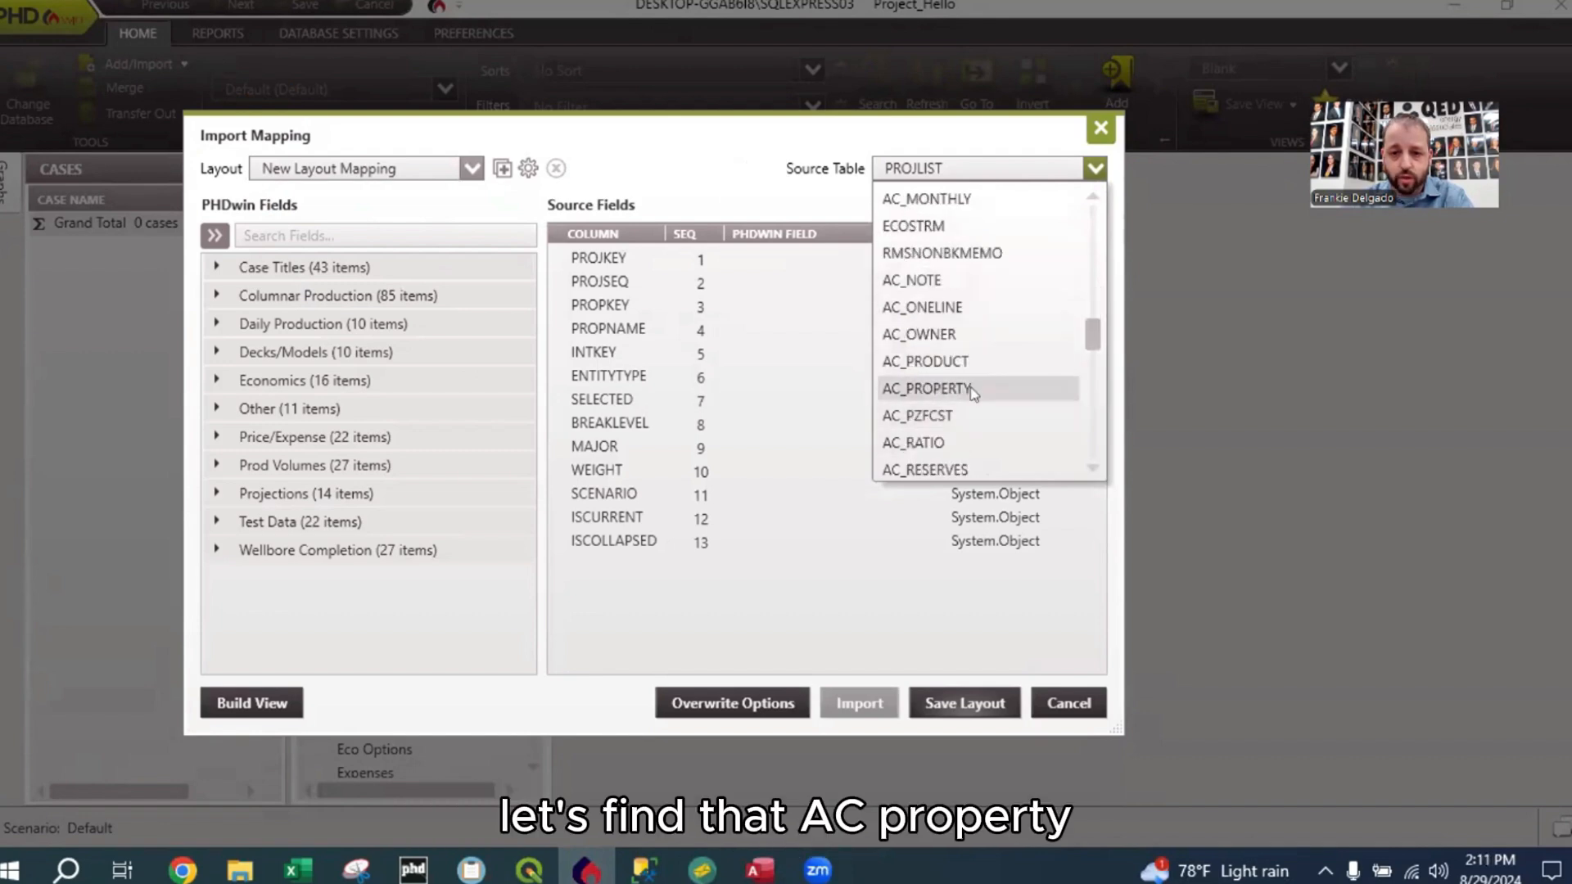
{"action": "left_click", "coordinate": [952, 390]}
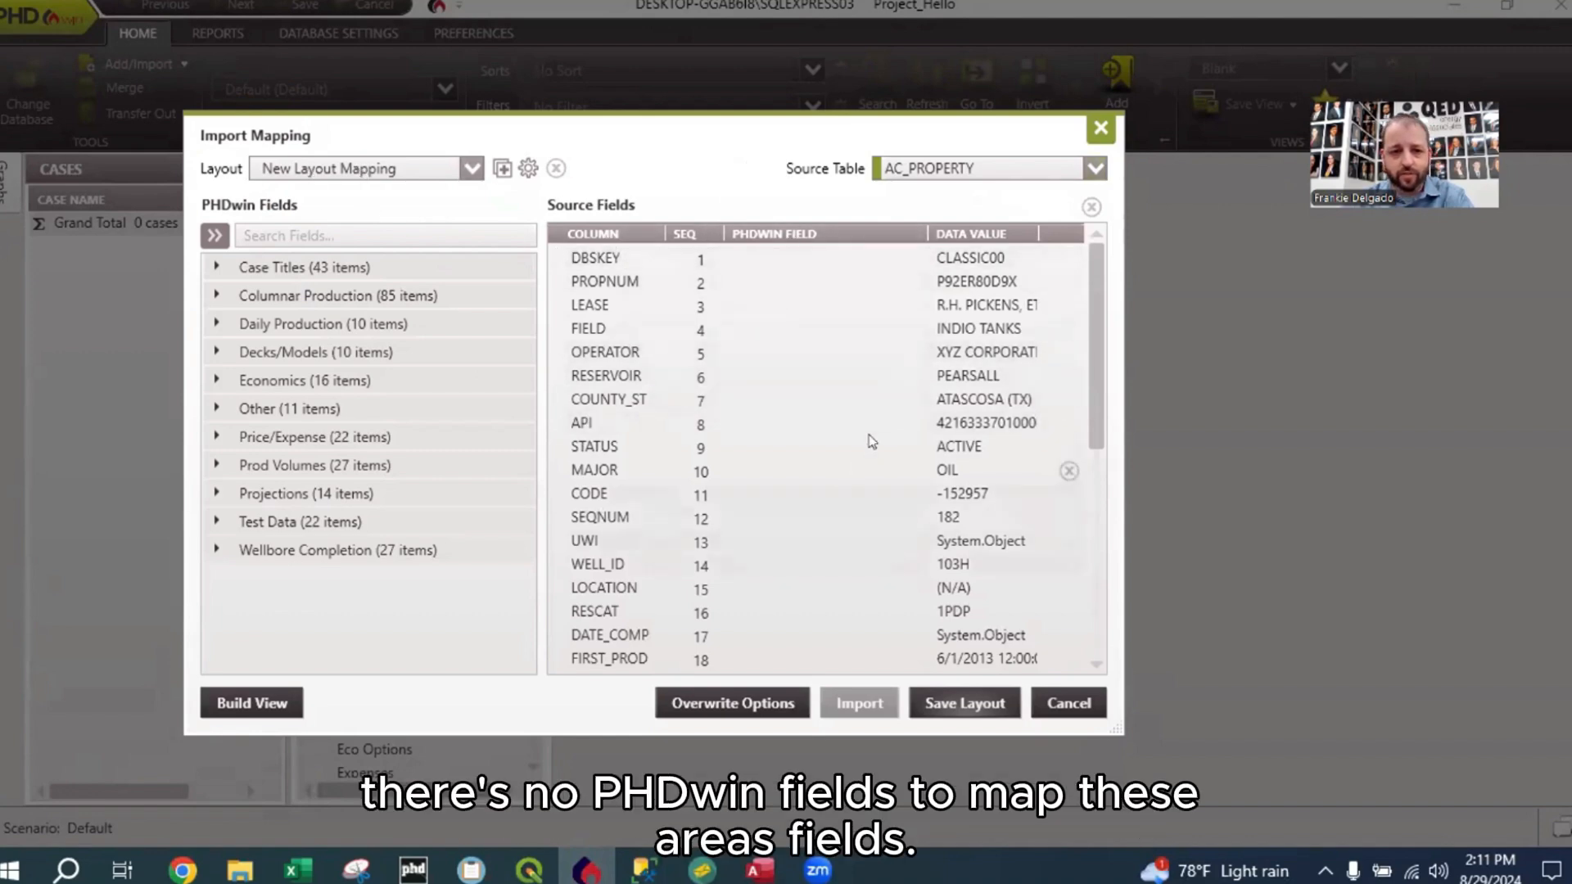
- Map the Case API Code field from Case Titles to the API source column
{"action": "left_click", "coordinate": [216, 267]}
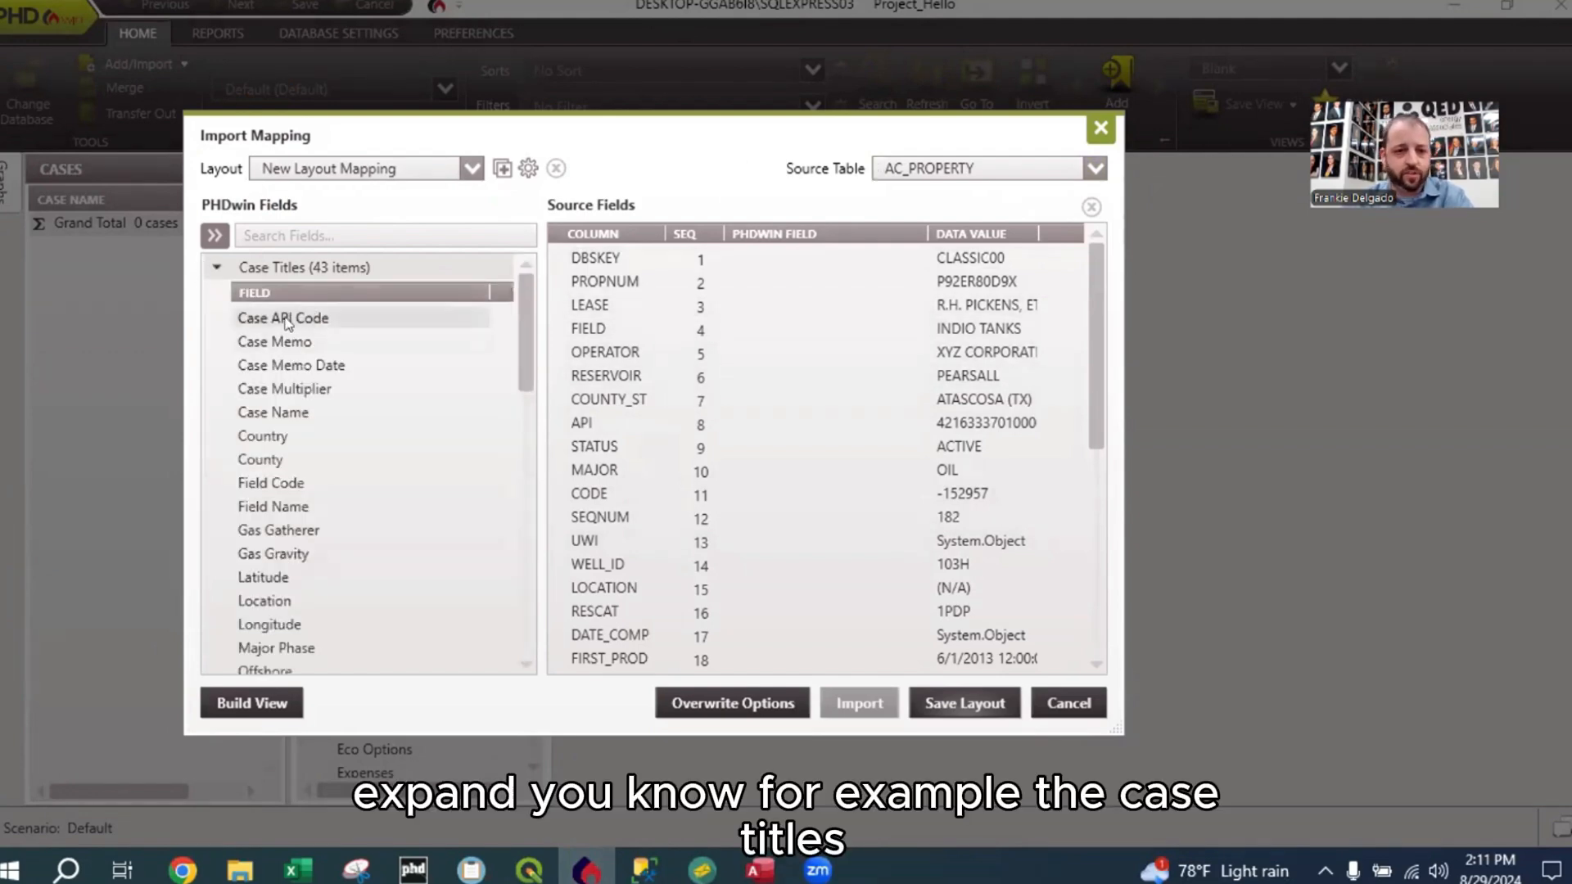
{"action": "left_click_drag", "start_coordinate": [287, 324], "coordinate": [769, 420]}
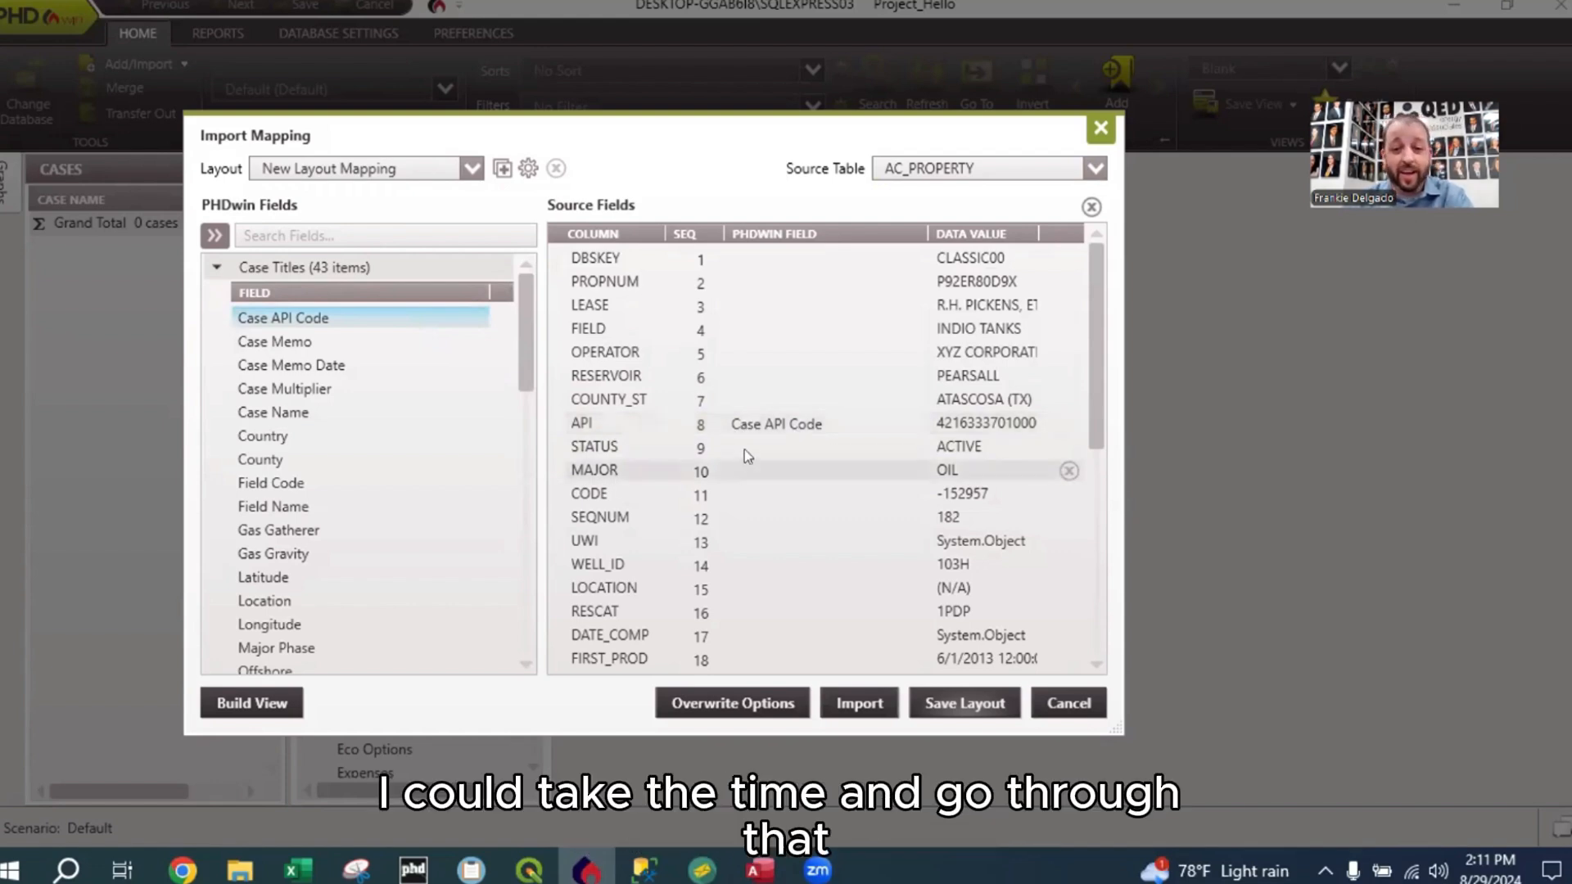
{"action": "scroll", "coordinate": [748, 456], "scroll_direction": "down", "scroll_amount": 6}
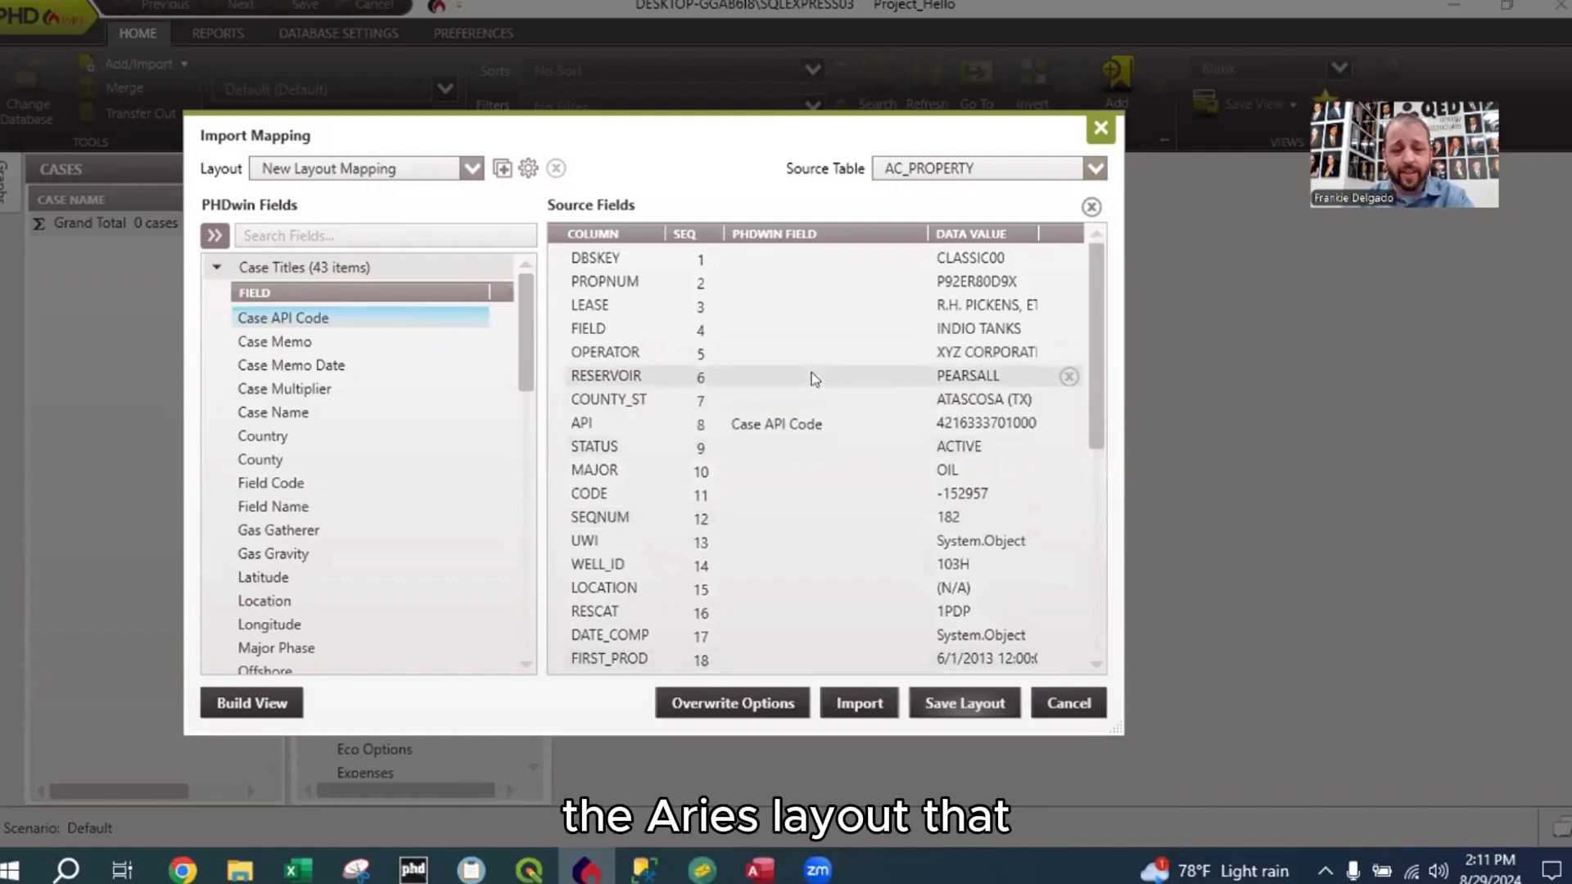
- Set the import mapping layout to Aries
{"action": "left_click", "coordinate": [466, 170]}
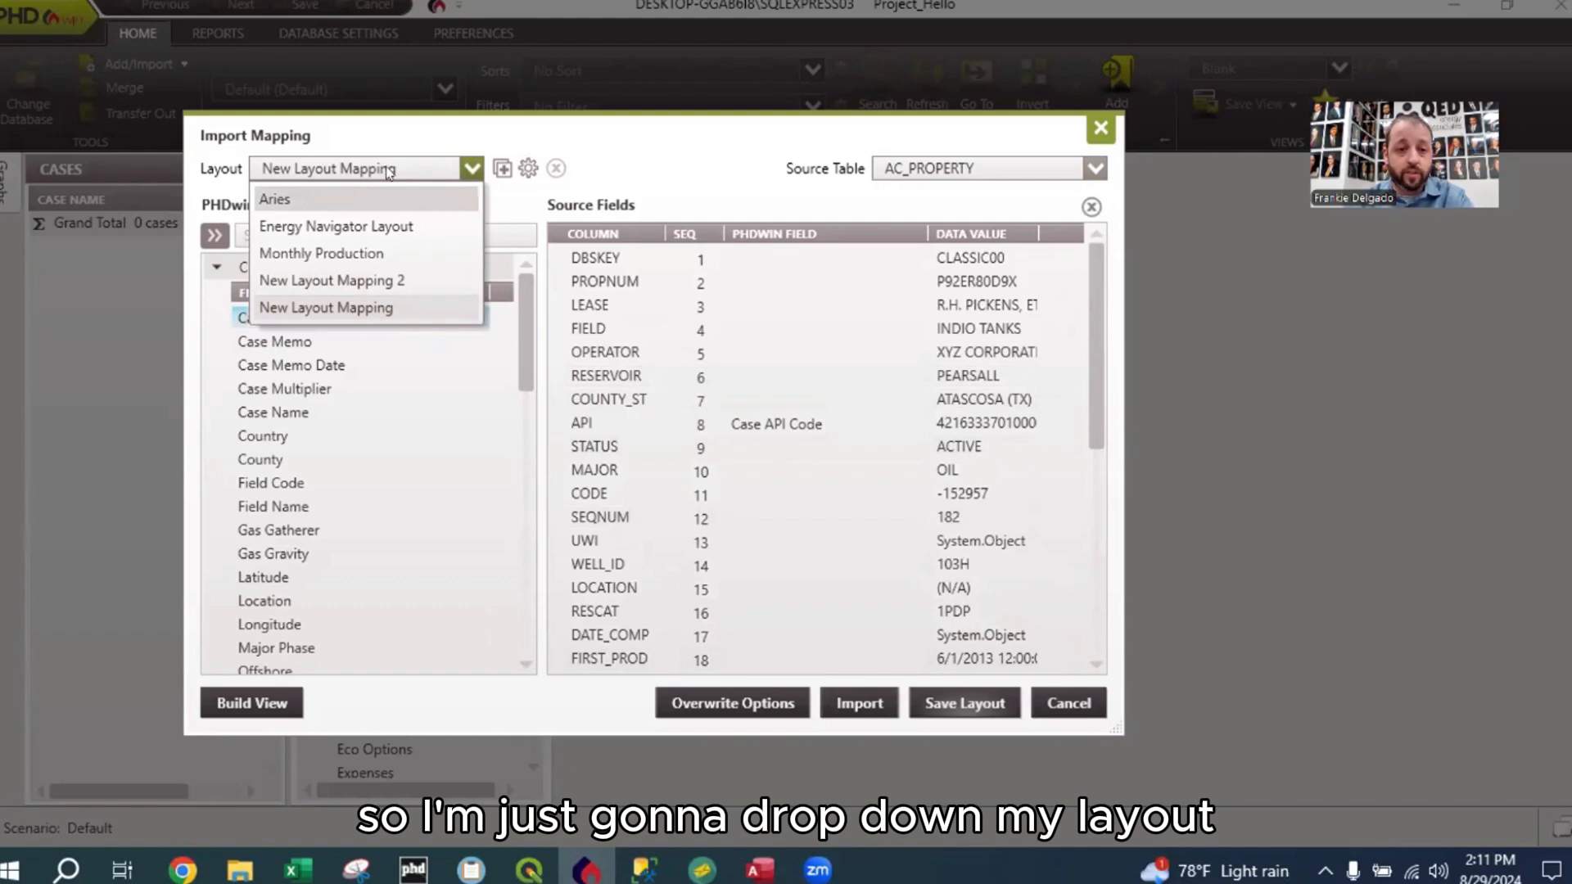
{"action": "left_click", "coordinate": [365, 170]}
{"action": "left_click", "coordinate": [465, 169]}
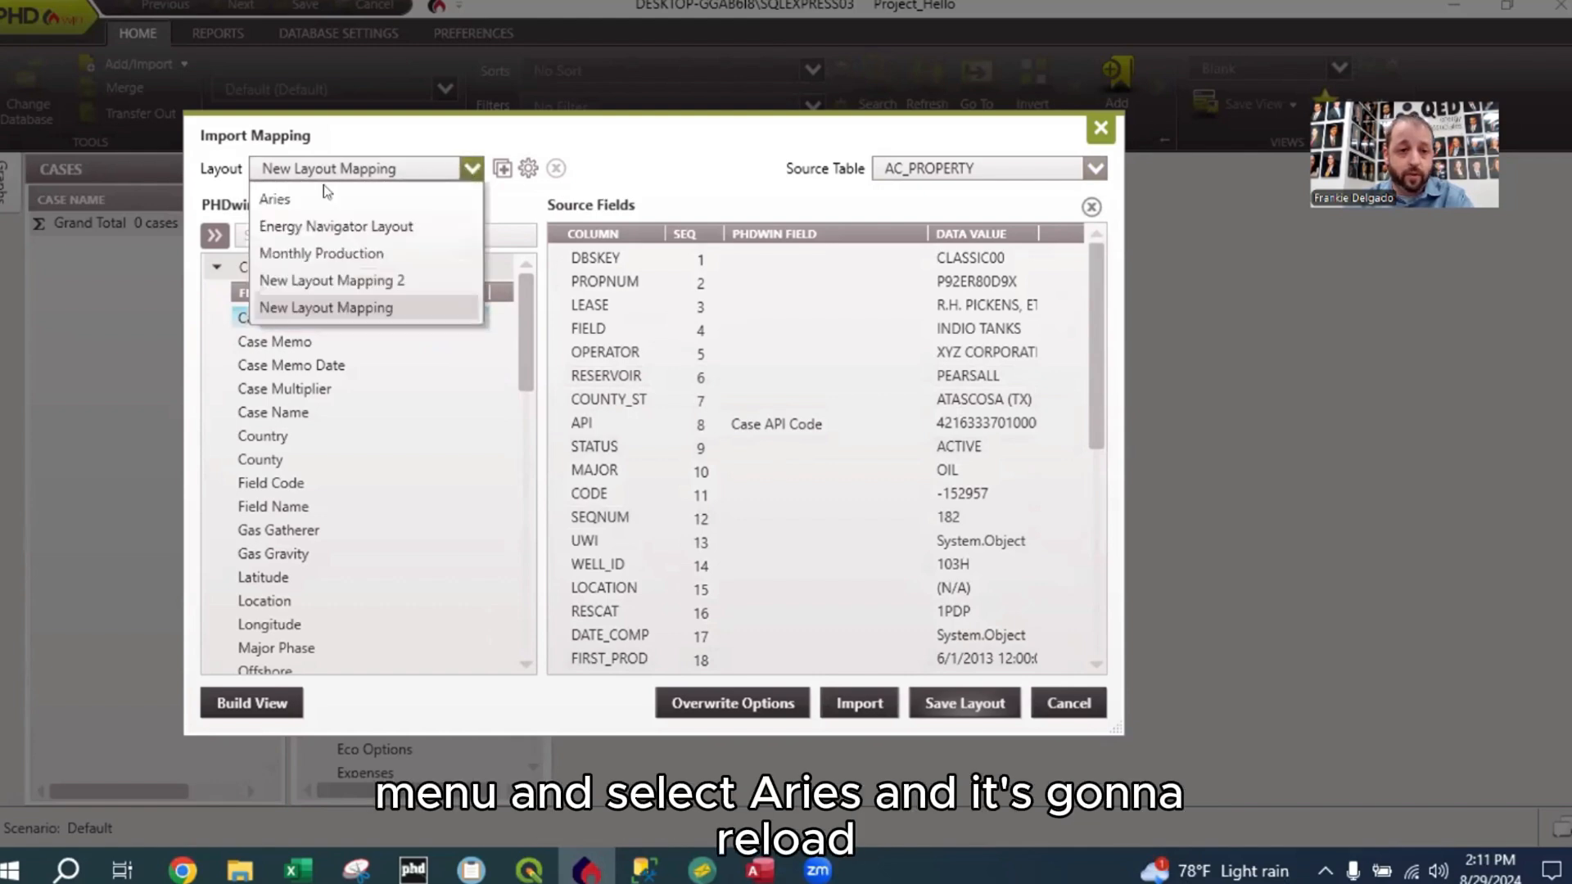
{"action": "left_click", "coordinate": [279, 199]}
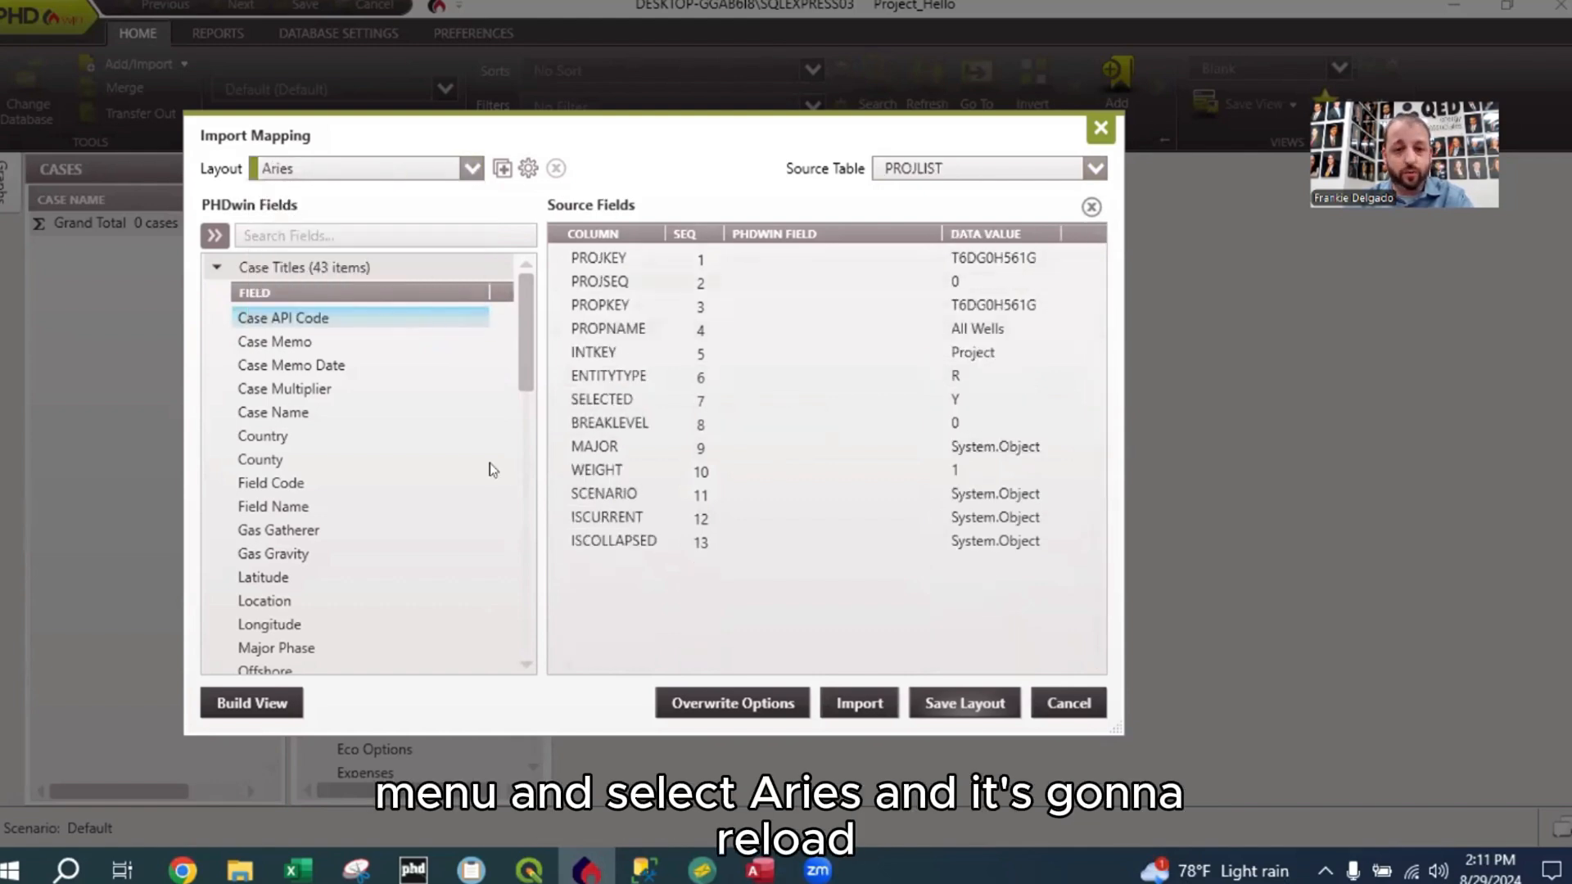
- Set the source table to AC_PROPERTY to show how the Aries layout maps its columns
{"action": "left_click", "coordinate": [961, 168]}
{"action": "scroll", "coordinate": [947, 354], "scroll_direction": "down", "scroll_amount": 2}
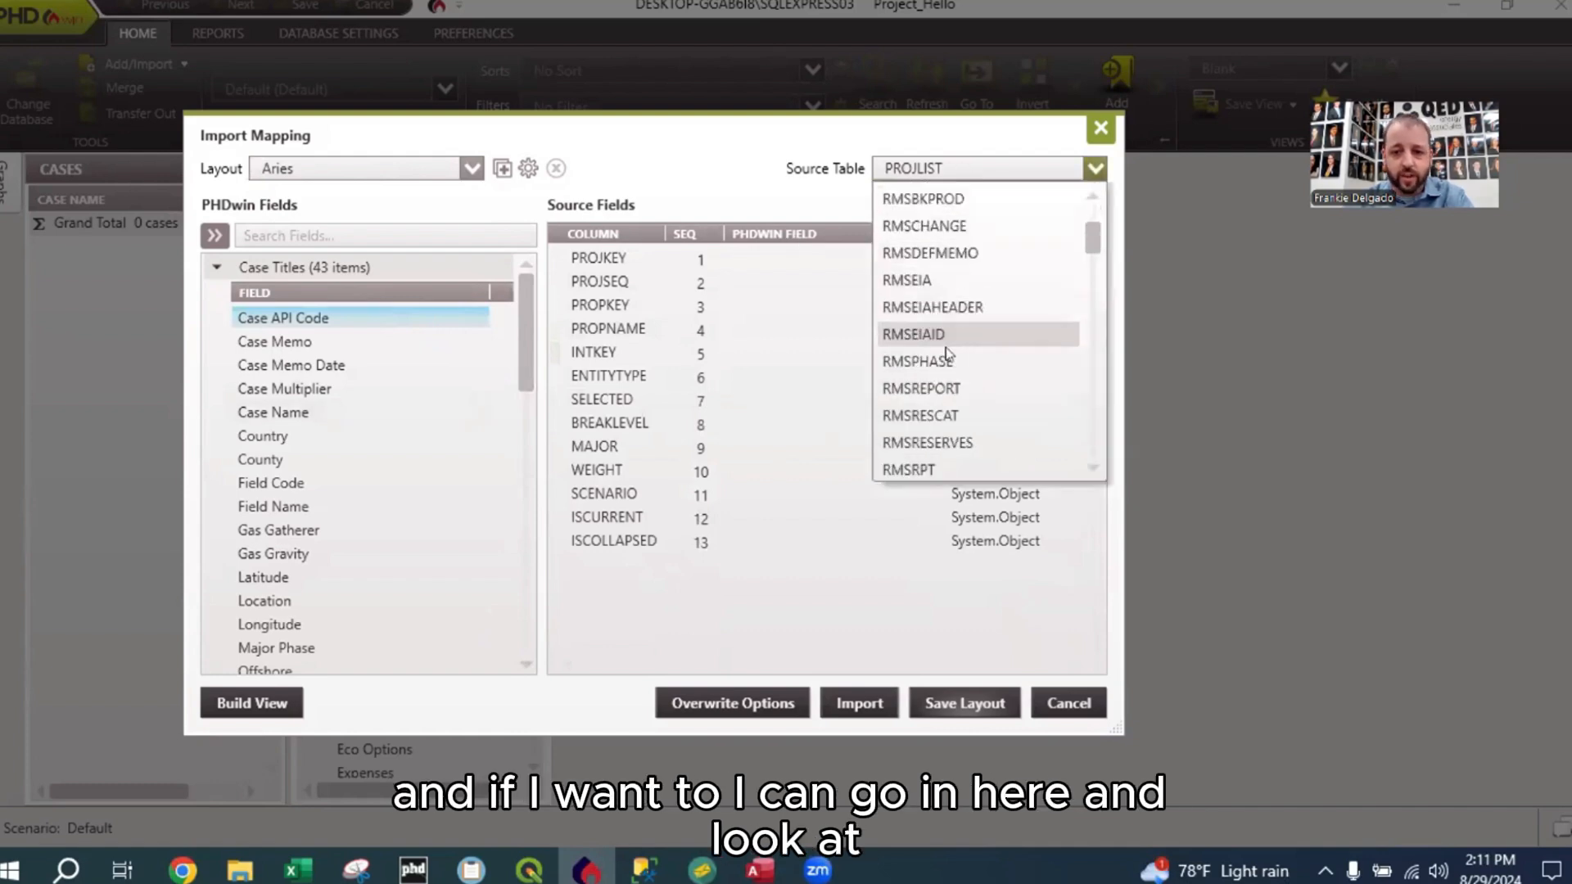
{"action": "scroll", "coordinate": [948, 354], "scroll_direction": "down", "scroll_amount": 3}
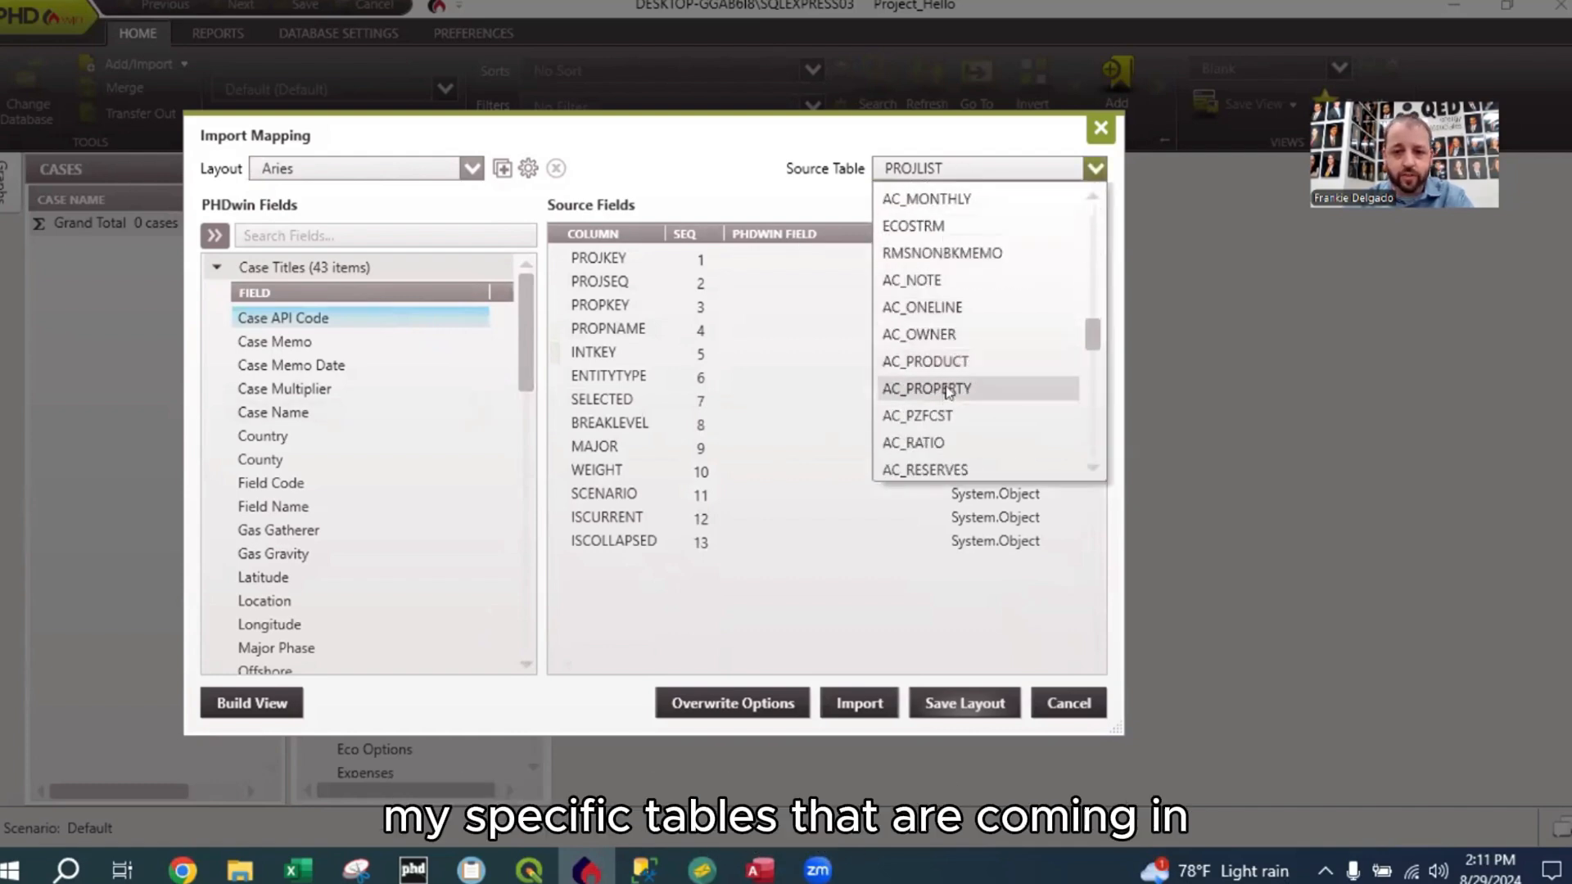
{"action": "left_click", "coordinate": [948, 389]}
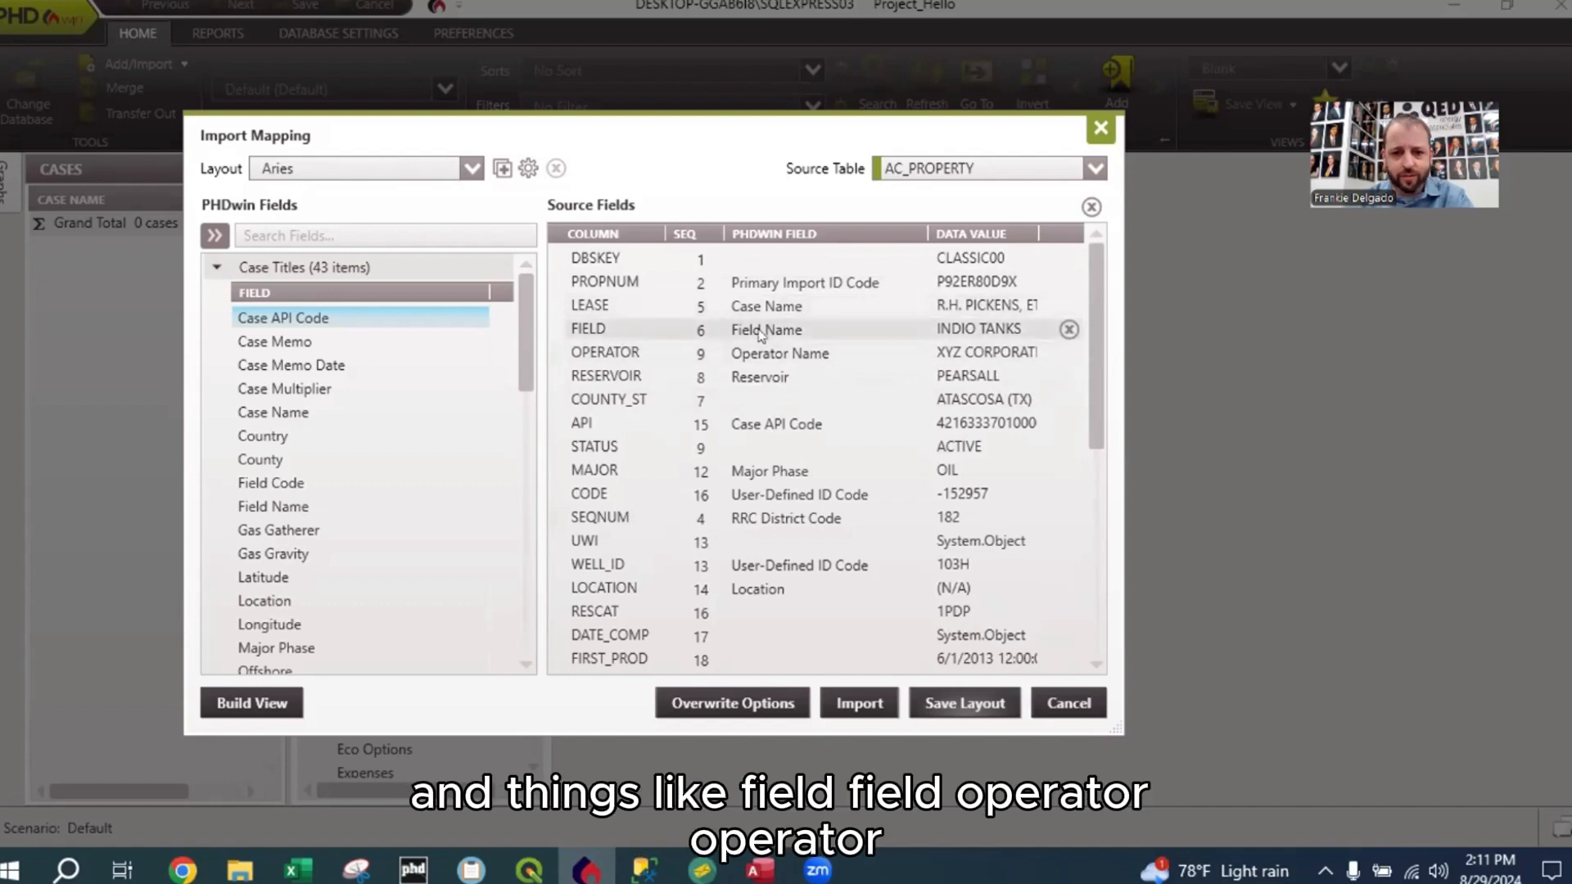
- Review the PHDwin fields that the Aries layout assigns to the AC_PROPERTY columns
{"action": "scroll", "coordinate": [781, 491], "scroll_direction": "down", "scroll_amount": 6}
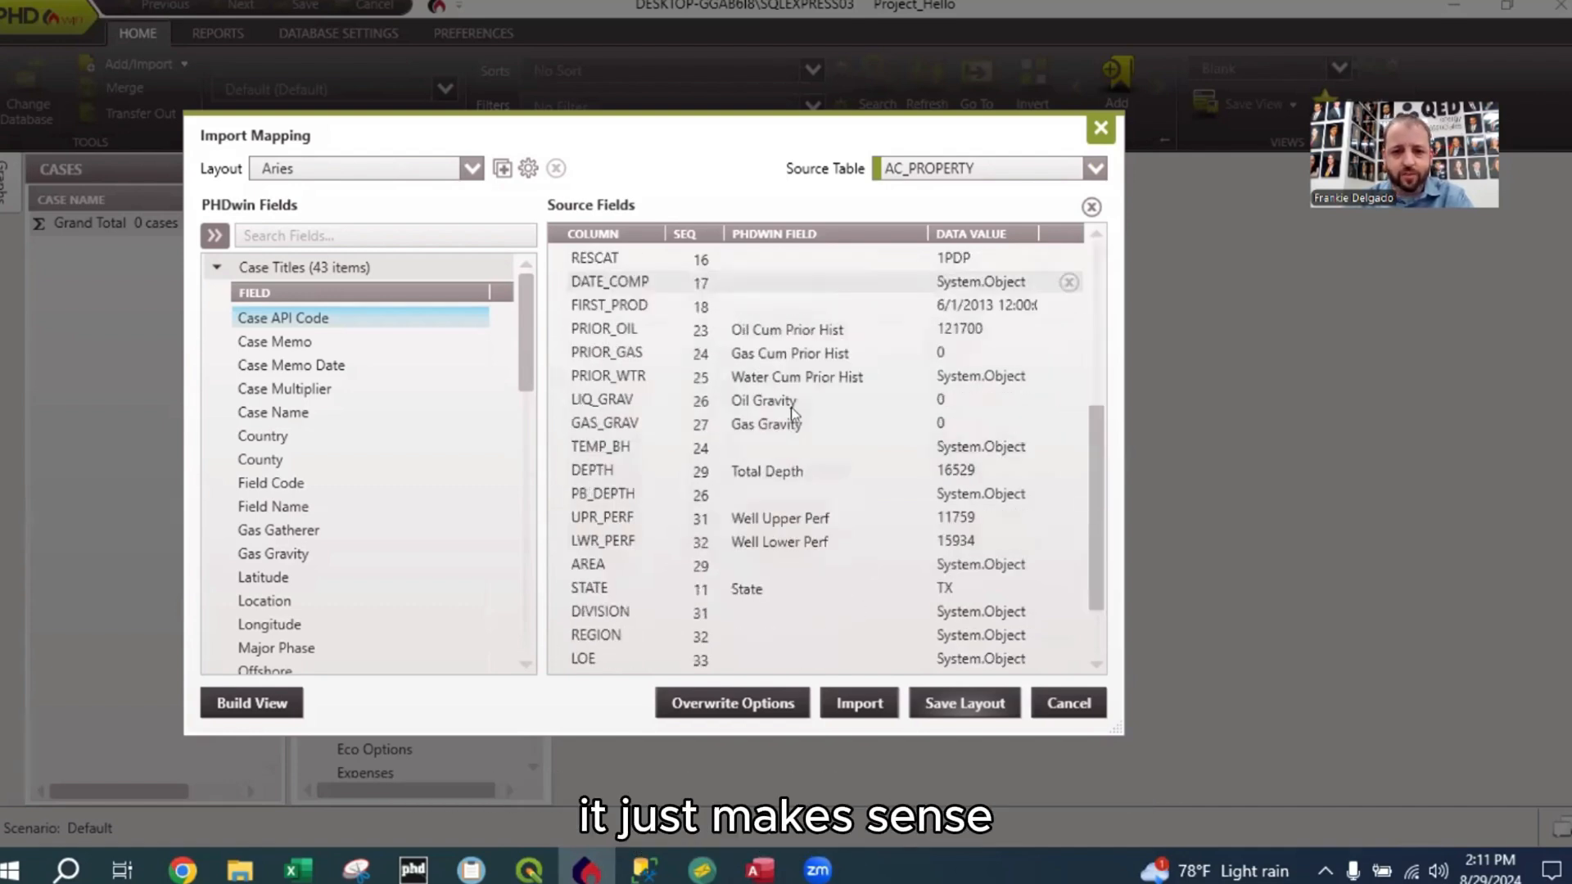
{"action": "scroll", "coordinate": [782, 491], "scroll_direction": "up", "scroll_amount": 6}
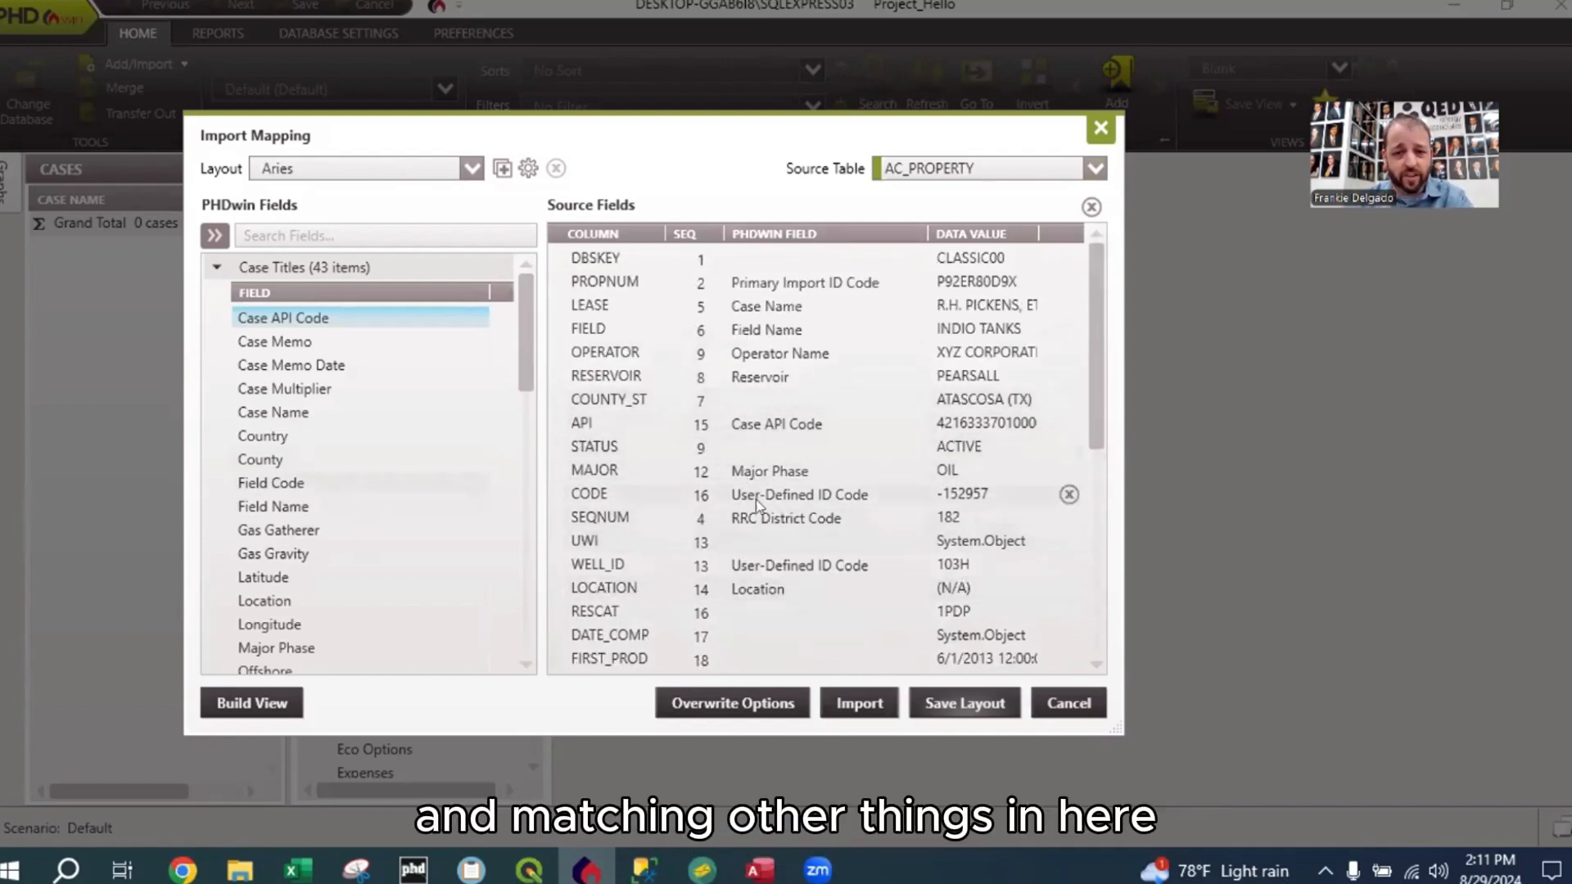
{"action": "scroll", "coordinate": [757, 524], "scroll_direction": "down", "scroll_amount": 6}
{"action": "scroll", "coordinate": [778, 525], "scroll_direction": "up", "scroll_amount": 2}
{"action": "scroll", "coordinate": [779, 525], "scroll_direction": "up", "scroll_amount": 5}
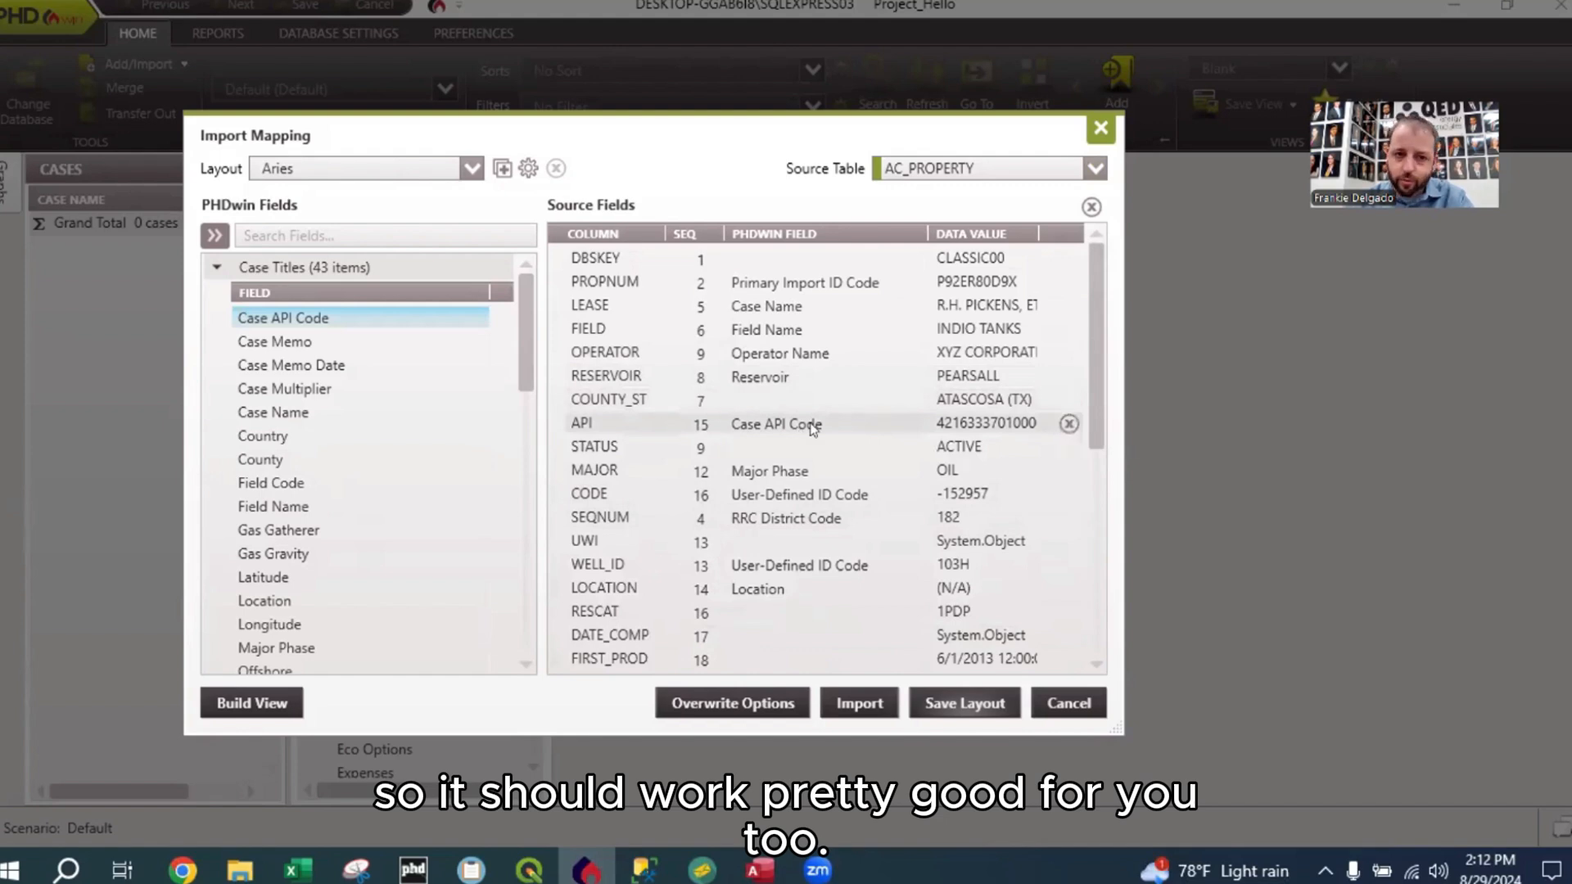
- Collapse the Case Titles field group, recheck the source field mappings and run the import with the Aries layout
{"action": "left_click", "coordinate": [217, 268]}
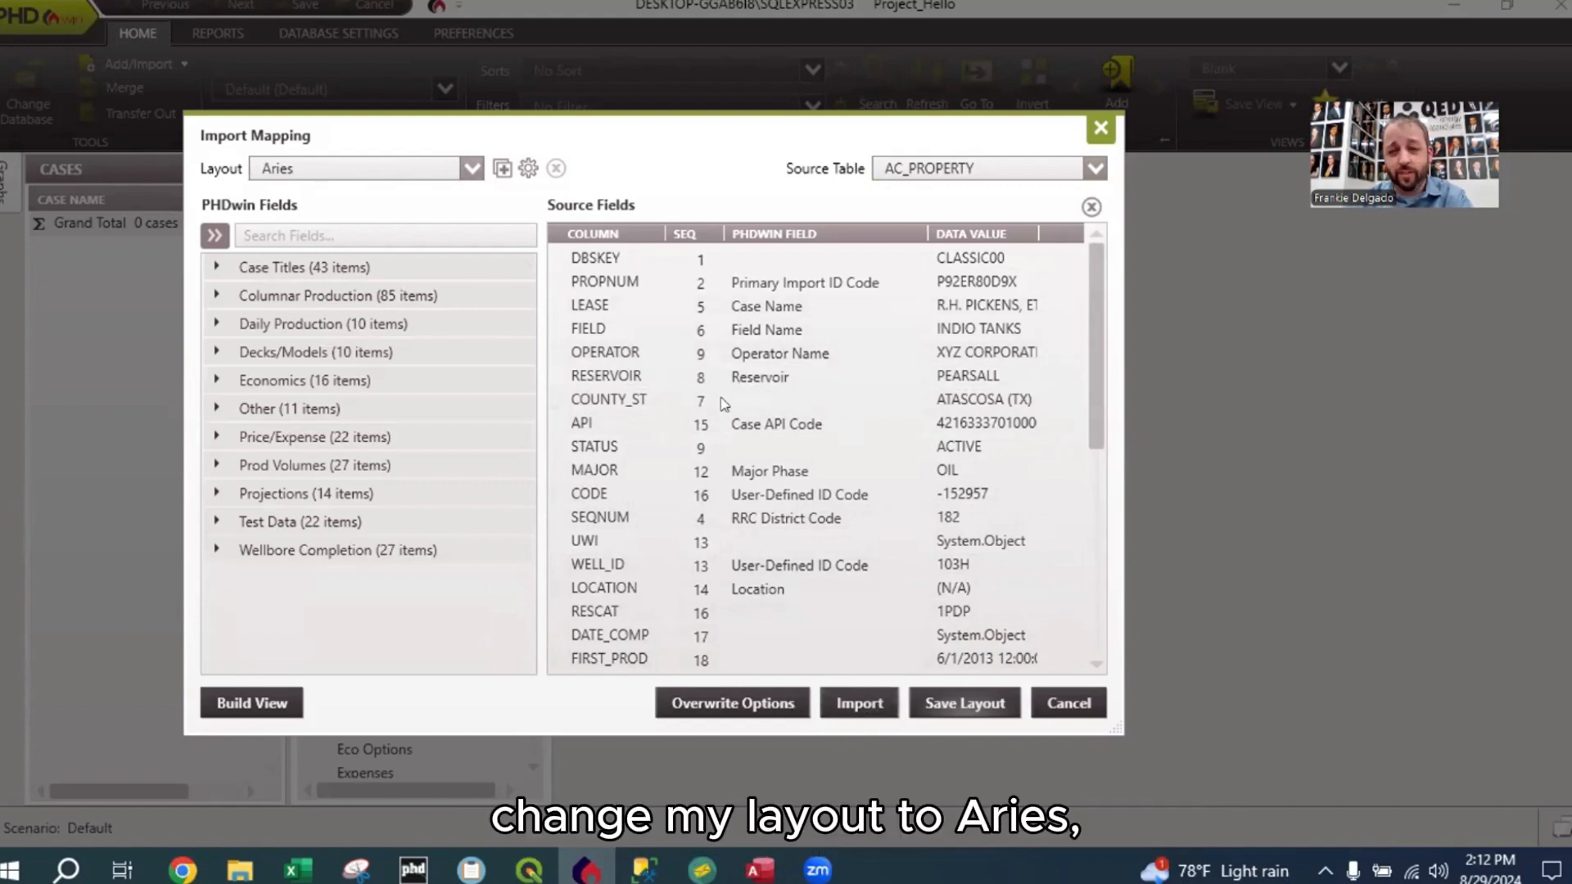
{"action": "scroll", "coordinate": [802, 384], "scroll_direction": "down", "scroll_amount": 5}
{"action": "scroll", "coordinate": [801, 393], "scroll_direction": "up", "scroll_amount": 5}
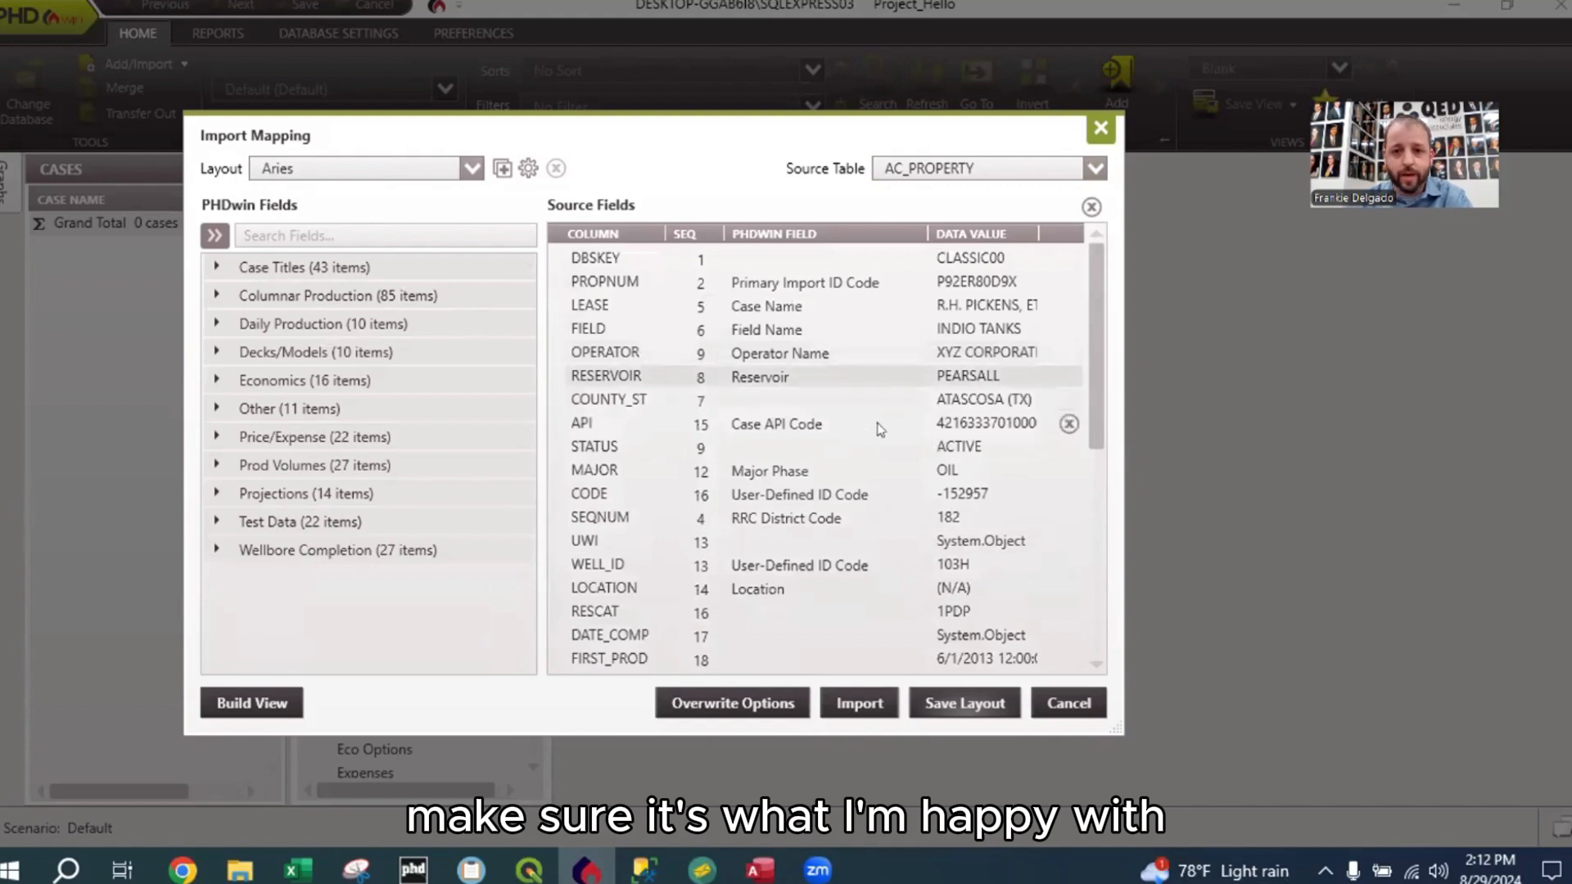
{"action": "left_click", "coordinate": [874, 706]}
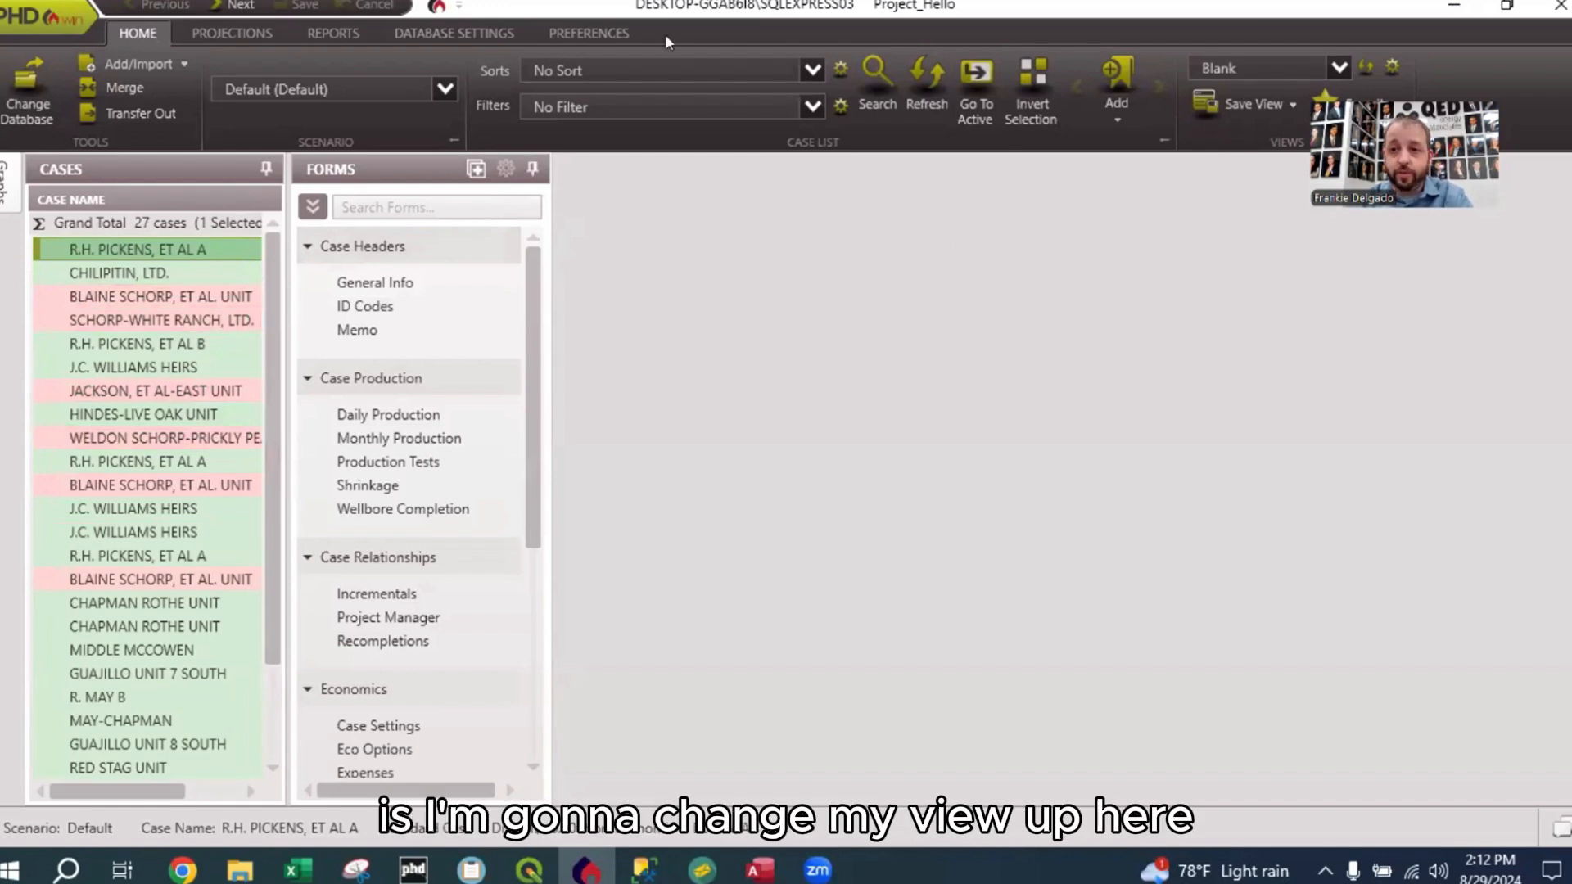
- Switch the workspace to the Standard view and close the 30 Year OGW Rate Time graph
{"action": "left_click", "coordinate": [1265, 68]}
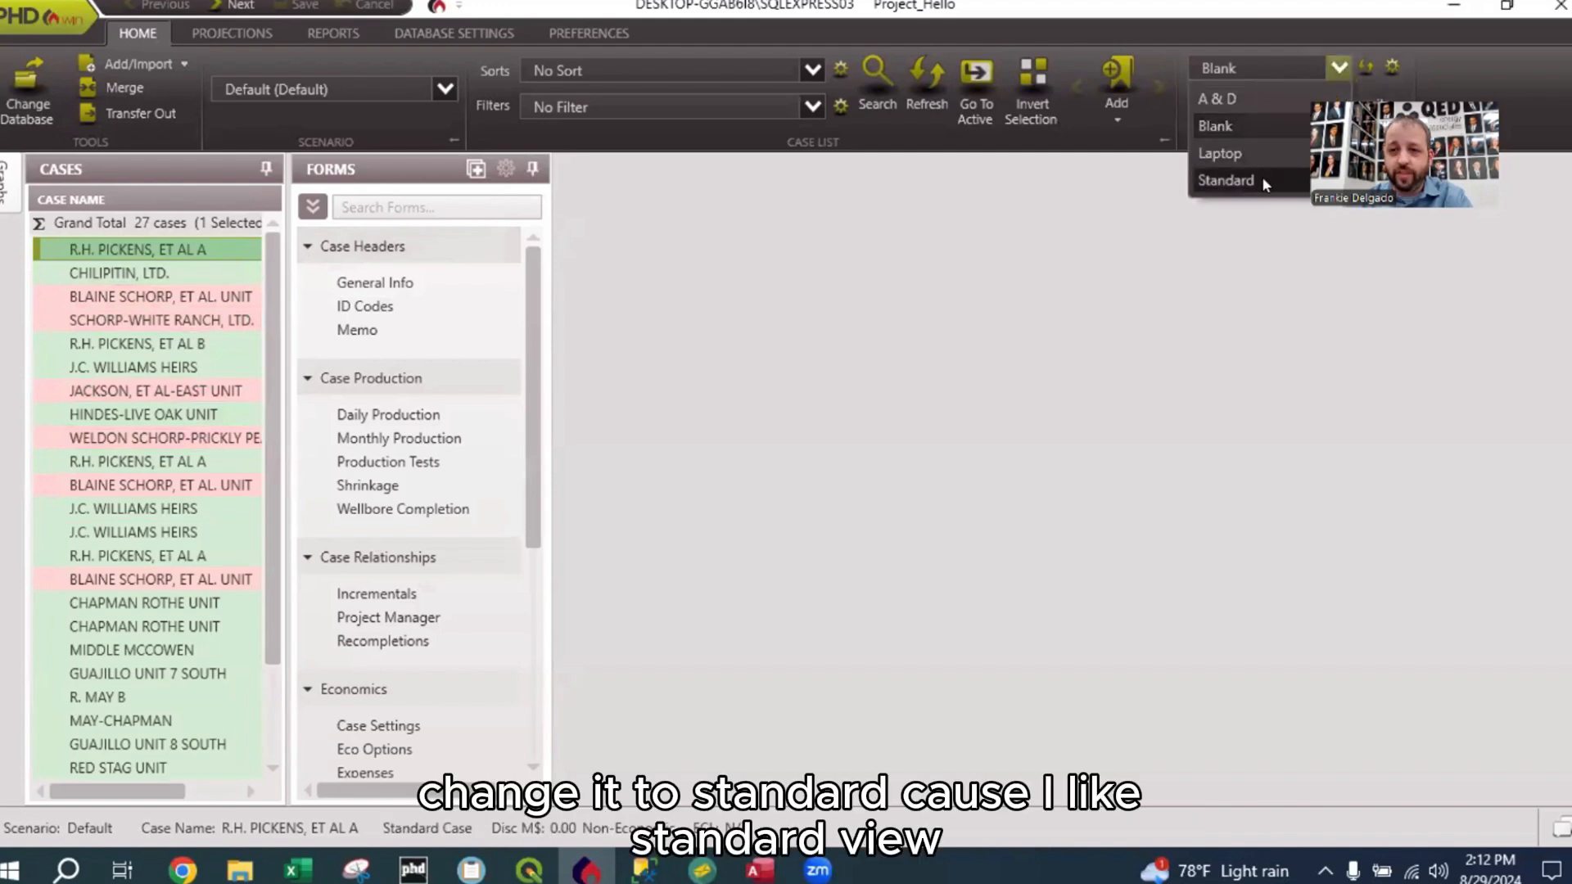
{"action": "left_click", "coordinate": [1261, 180]}
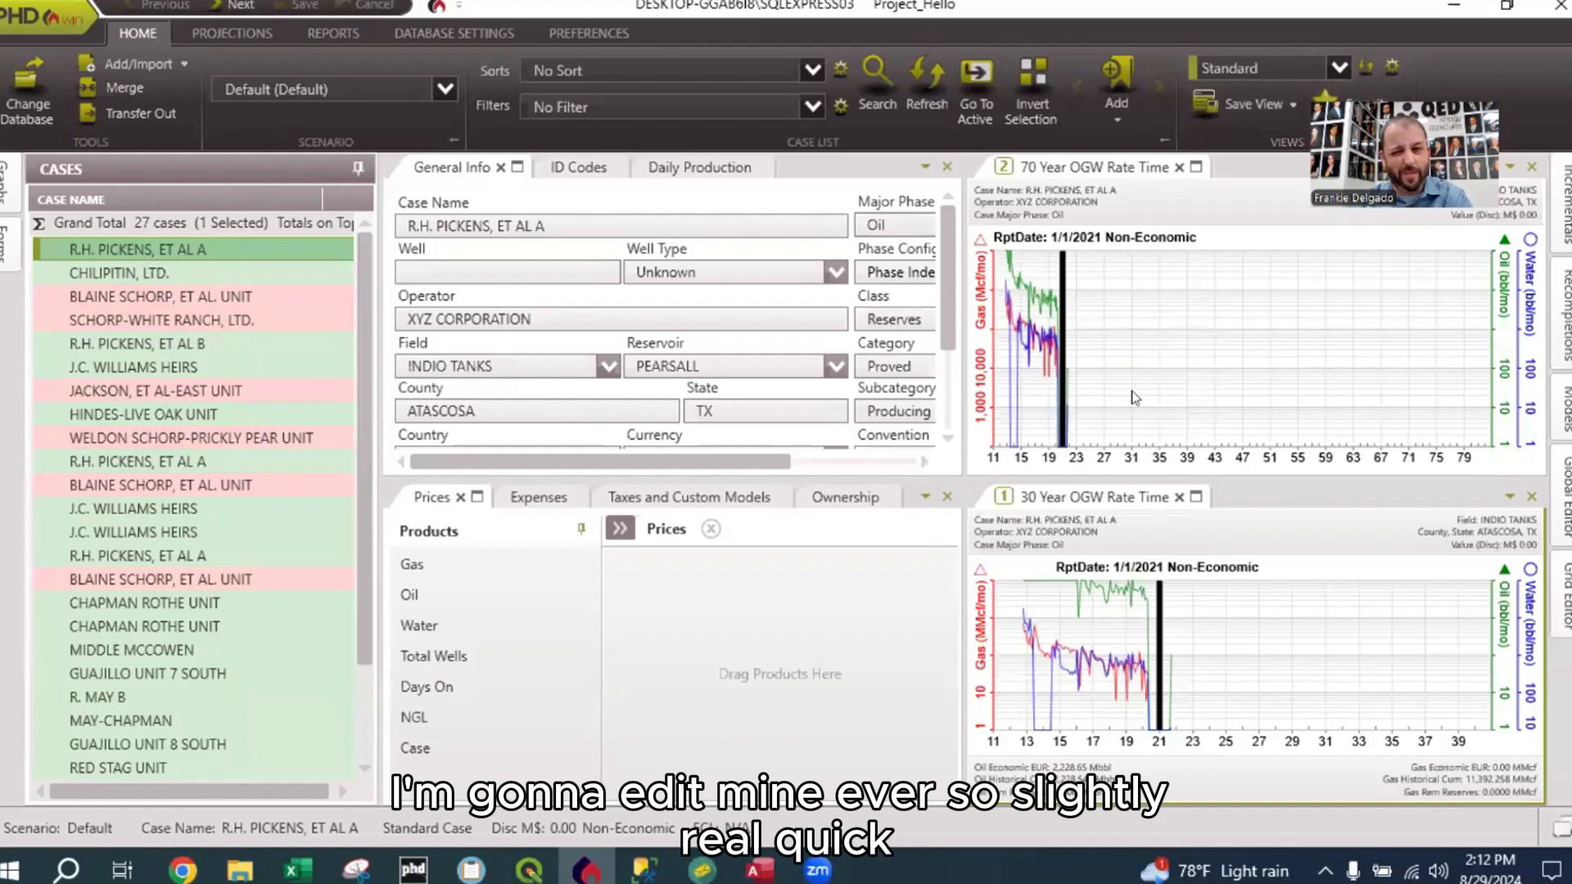
{"action": "left_click", "coordinate": [1179, 497]}
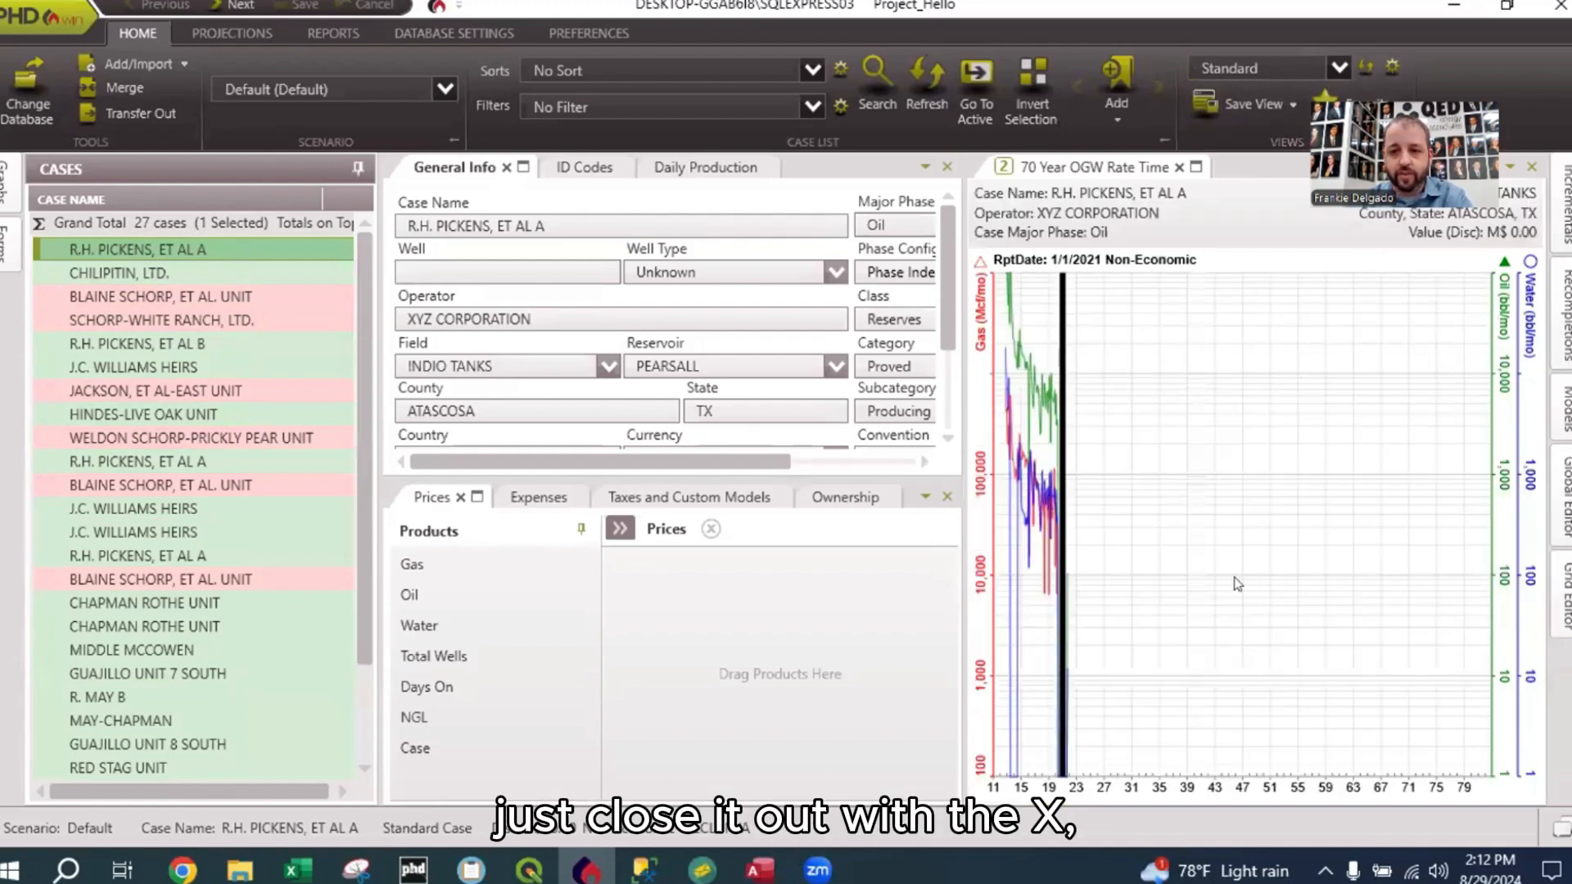
- Dock the 70 Year OGW Rate Time graph in the General Info tab group and bring General Info to the front
{"action": "left_click_drag", "start_coordinate": [1105, 170], "coordinate": [1023, 169]}
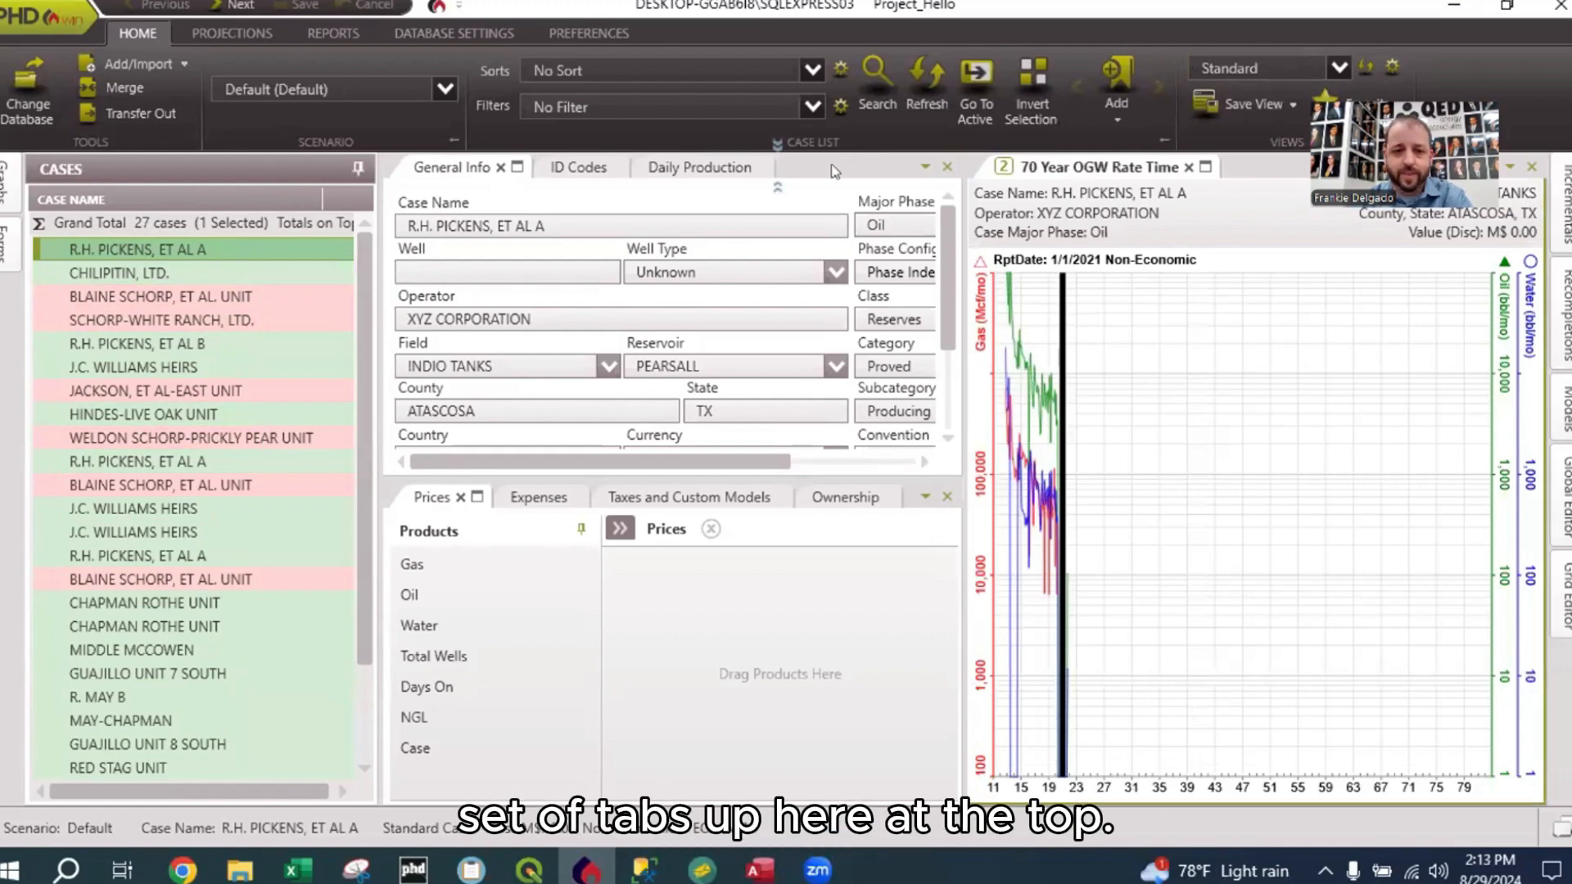
{"action": "left_click_drag", "start_coordinate": [832, 165], "coordinate": [832, 166]}
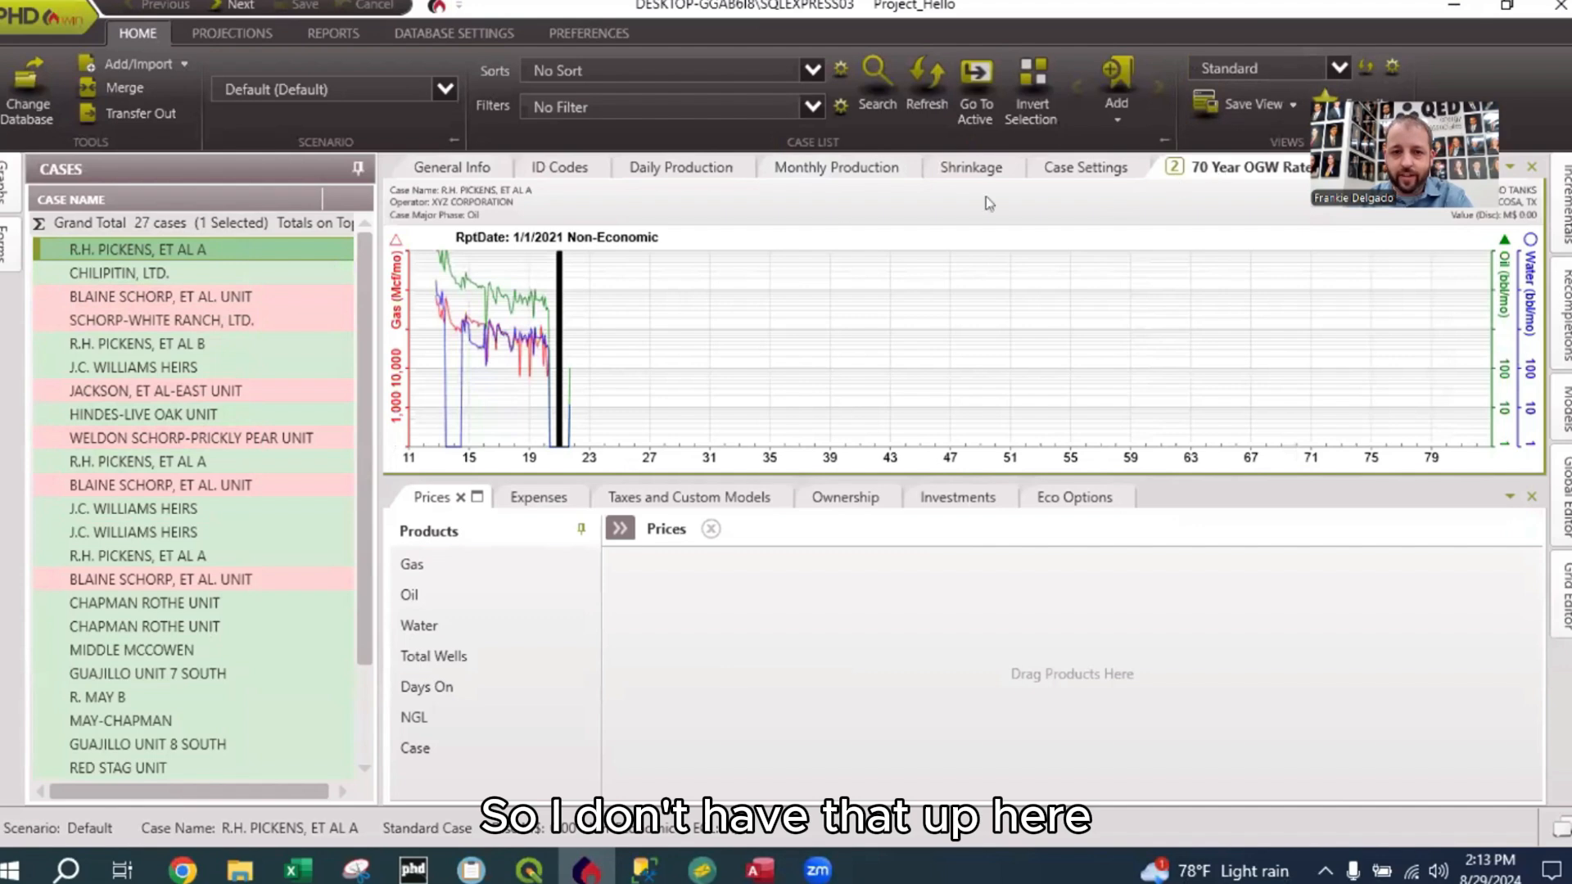
{"action": "left_click", "coordinate": [457, 167]}
{"action": "left_click", "coordinate": [1275, 341]}
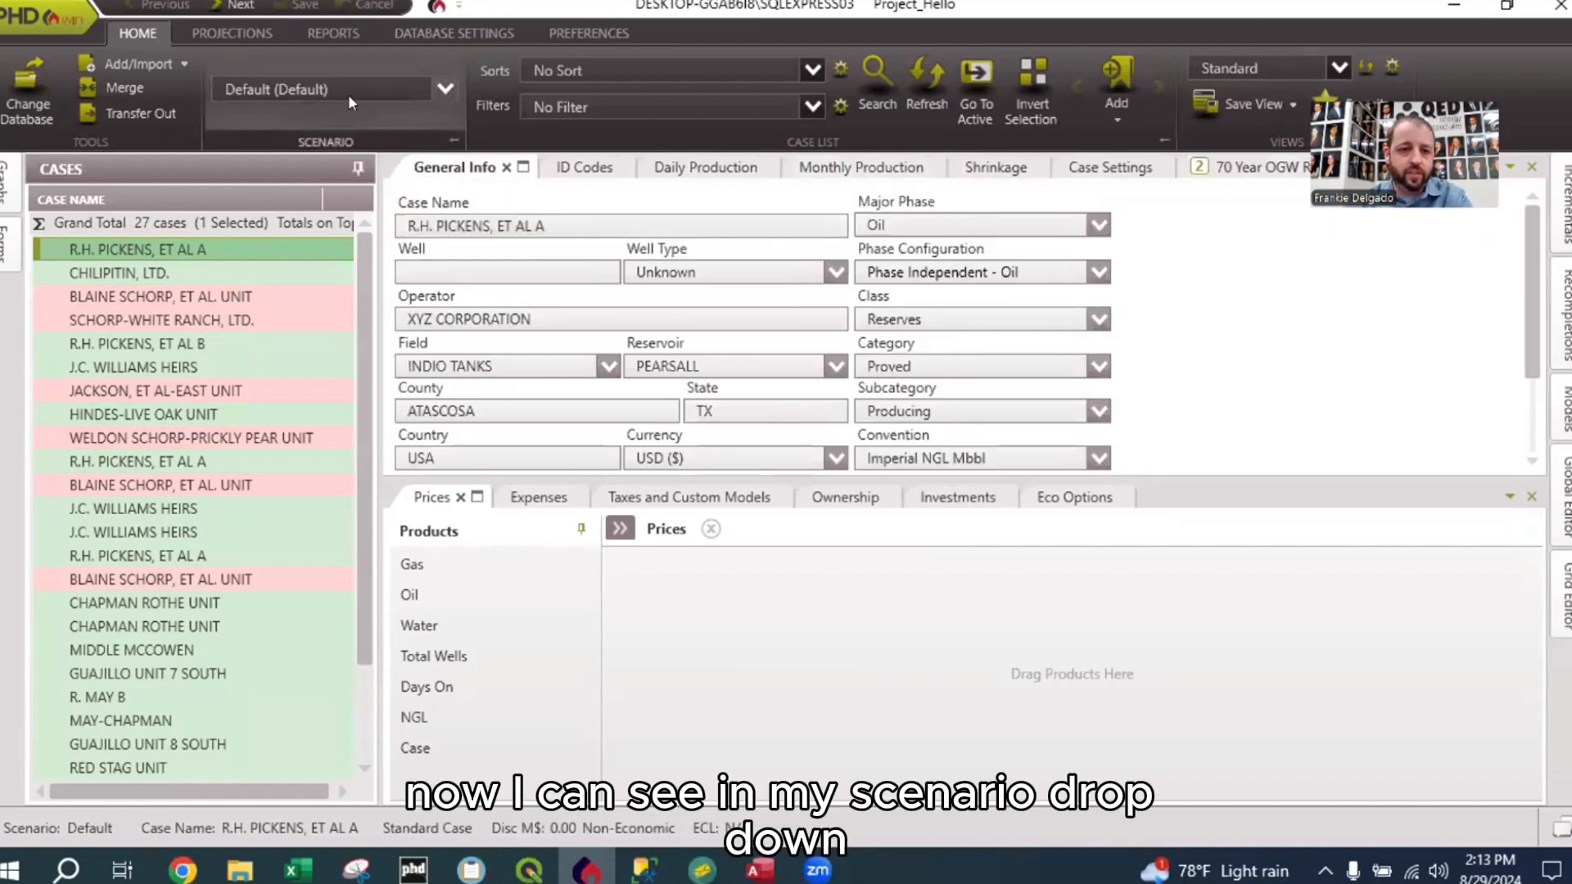
- Change the active scenario to QED and expand all product groups in its Prices form
{"action": "left_click", "coordinate": [380, 92]}
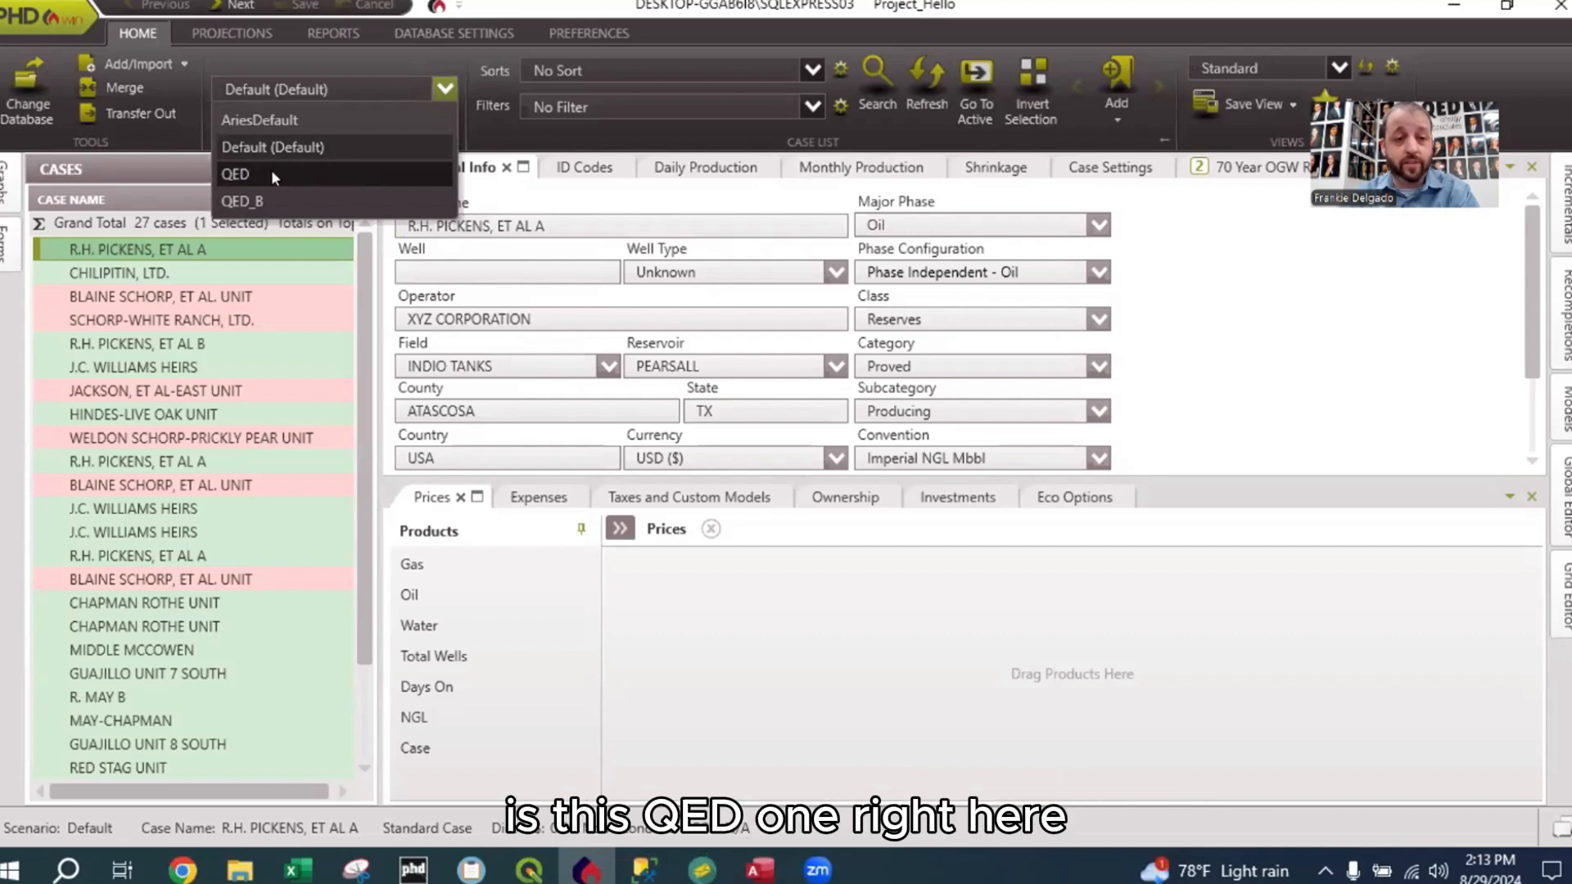
{"action": "left_click", "coordinate": [793, 635]}
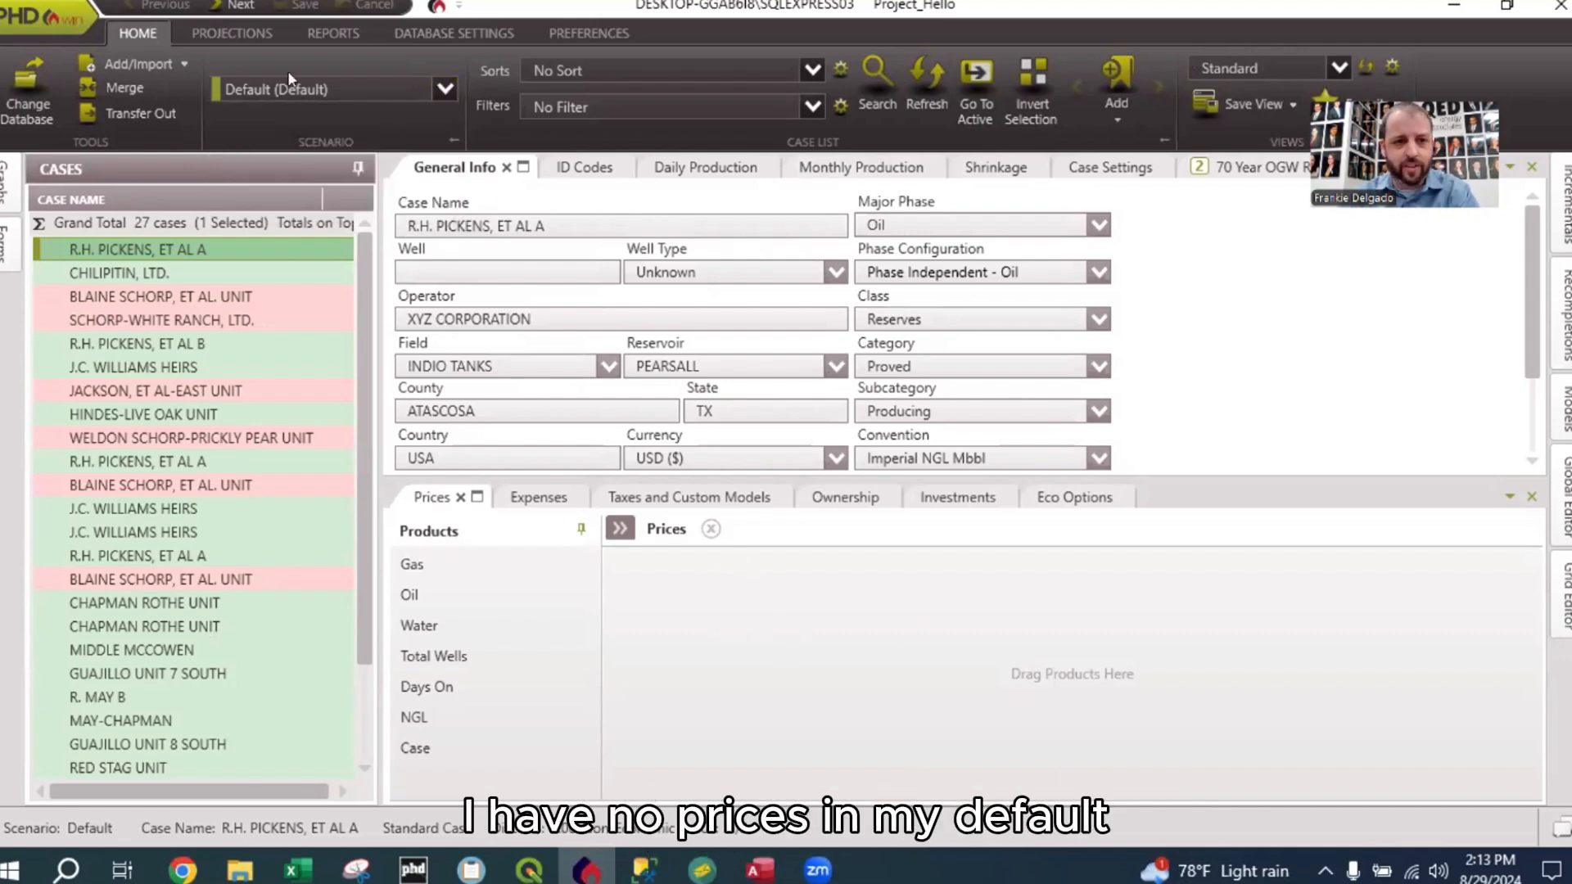
{"action": "left_click", "coordinate": [362, 78]}
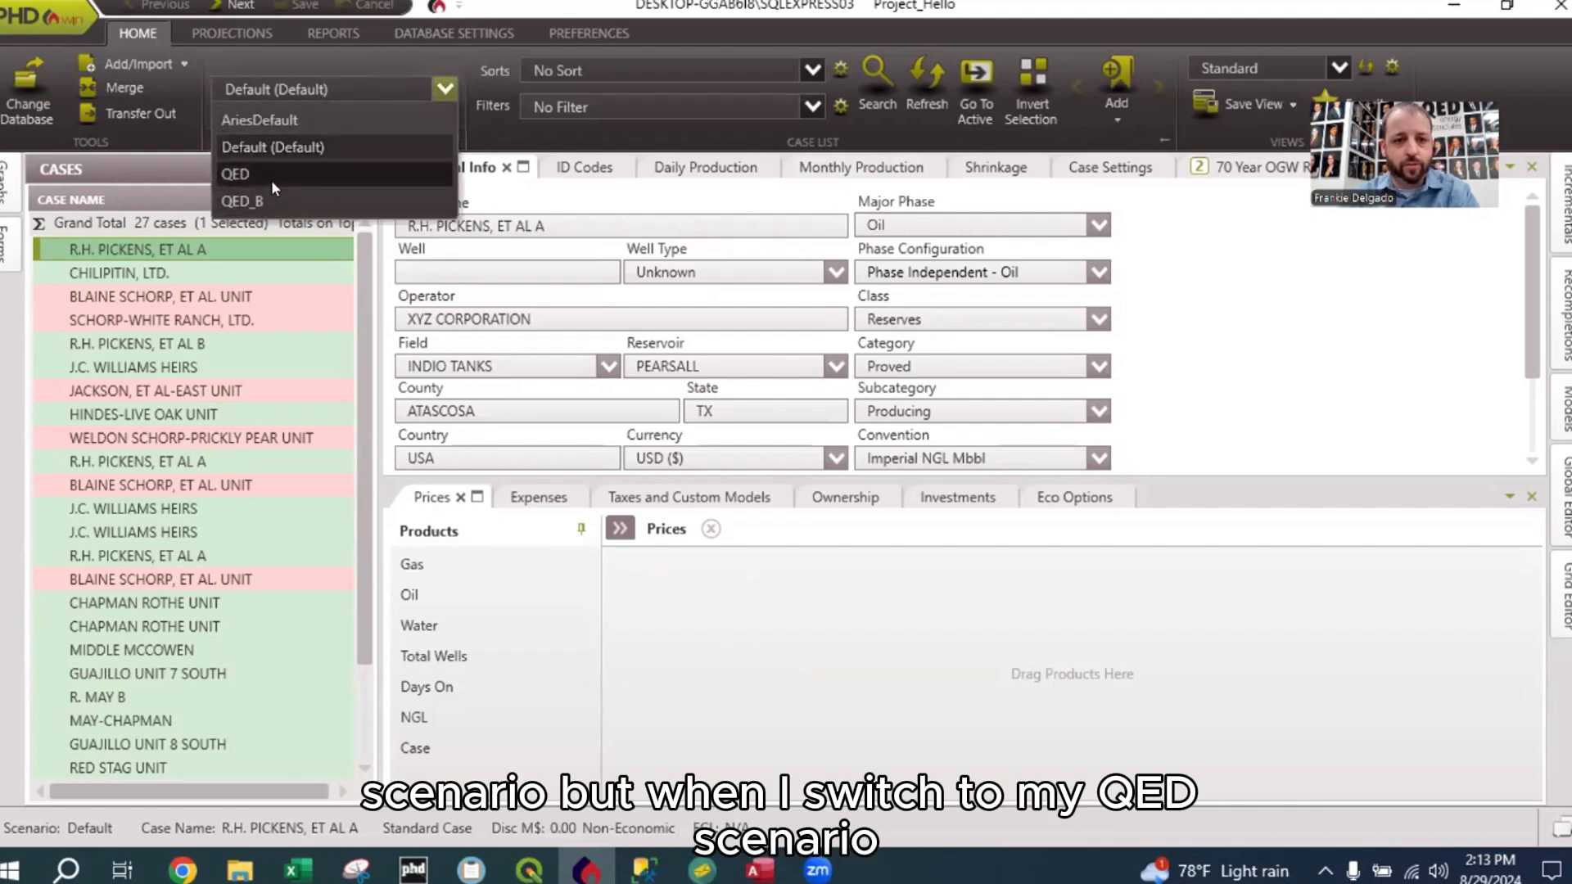
{"action": "left_click", "coordinate": [236, 174]}
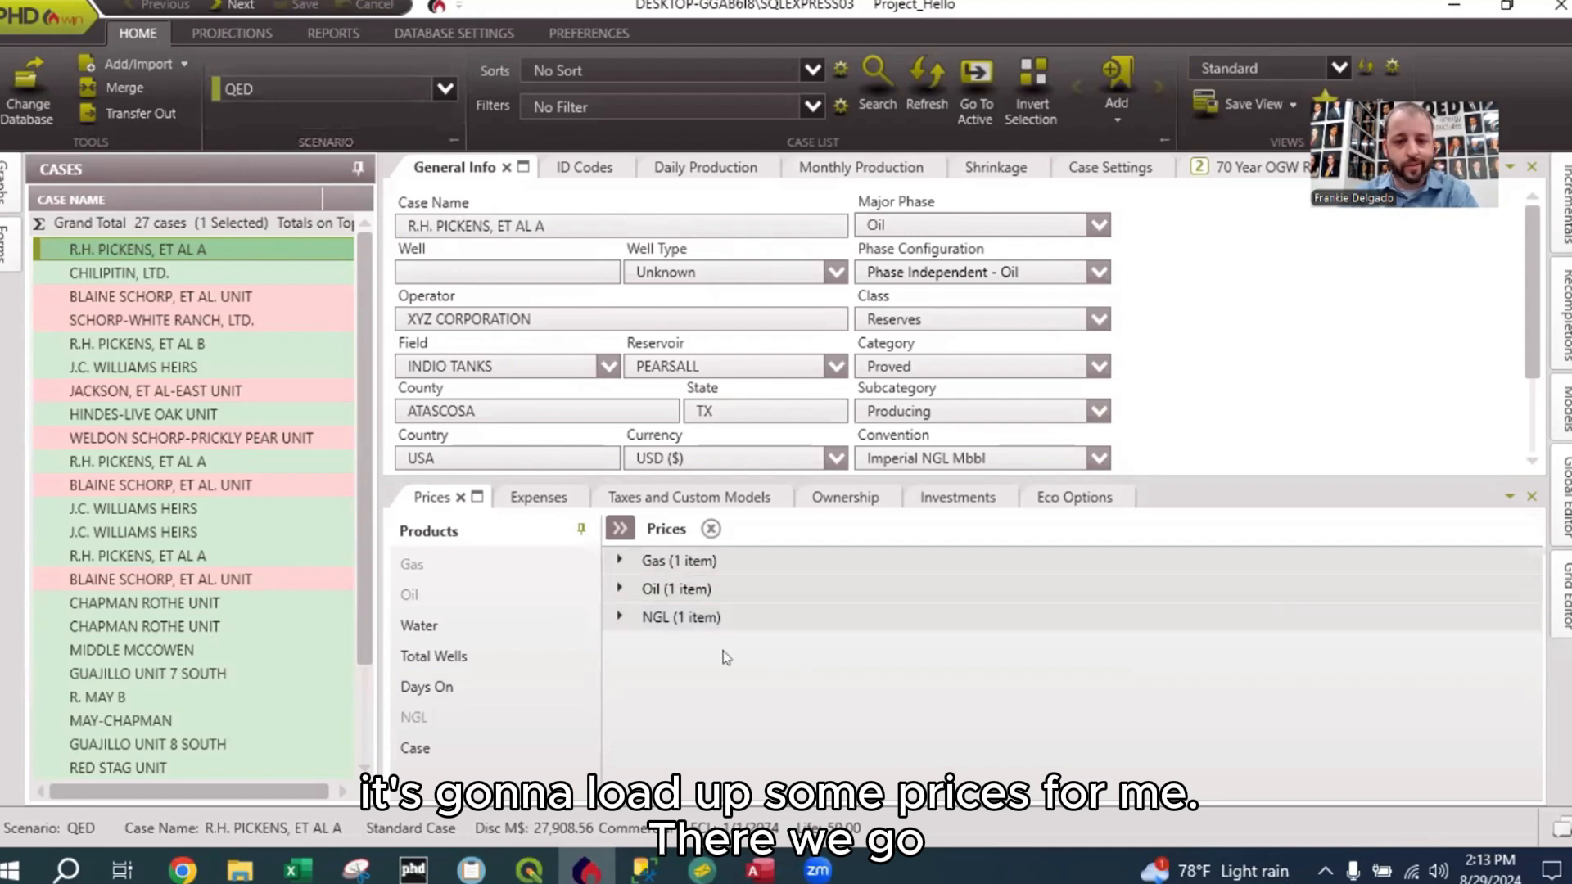
{"action": "left_click", "coordinate": [616, 529]}
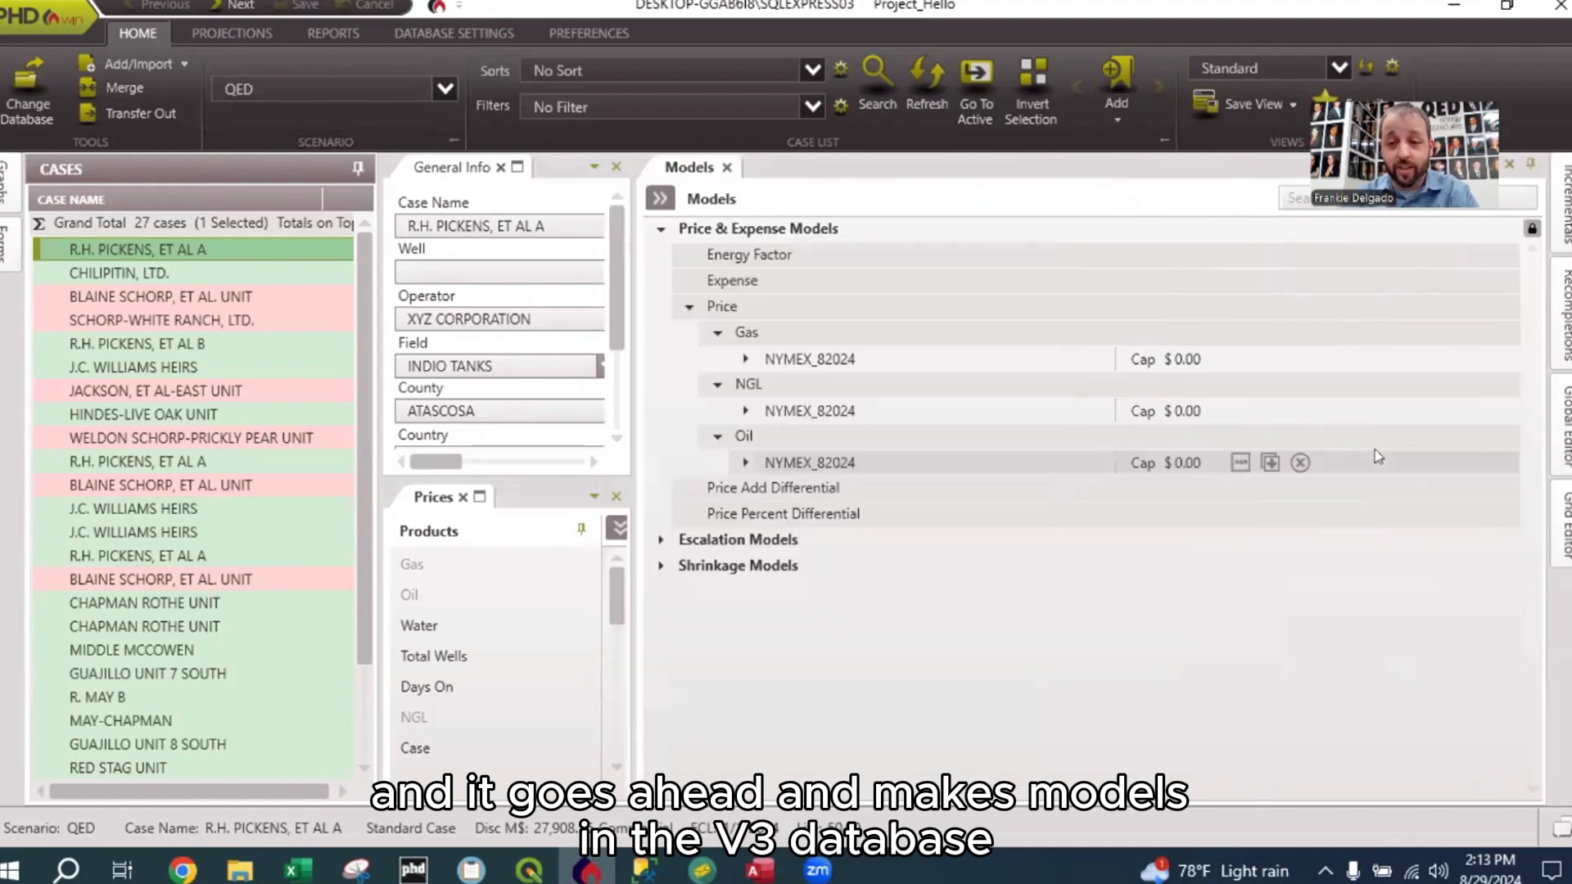
- In Models, inspect the NYMEX_82024 price schedules for gas, NGL and oil, then return to the case forms
{"action": "left_click", "coordinate": [745, 359]}
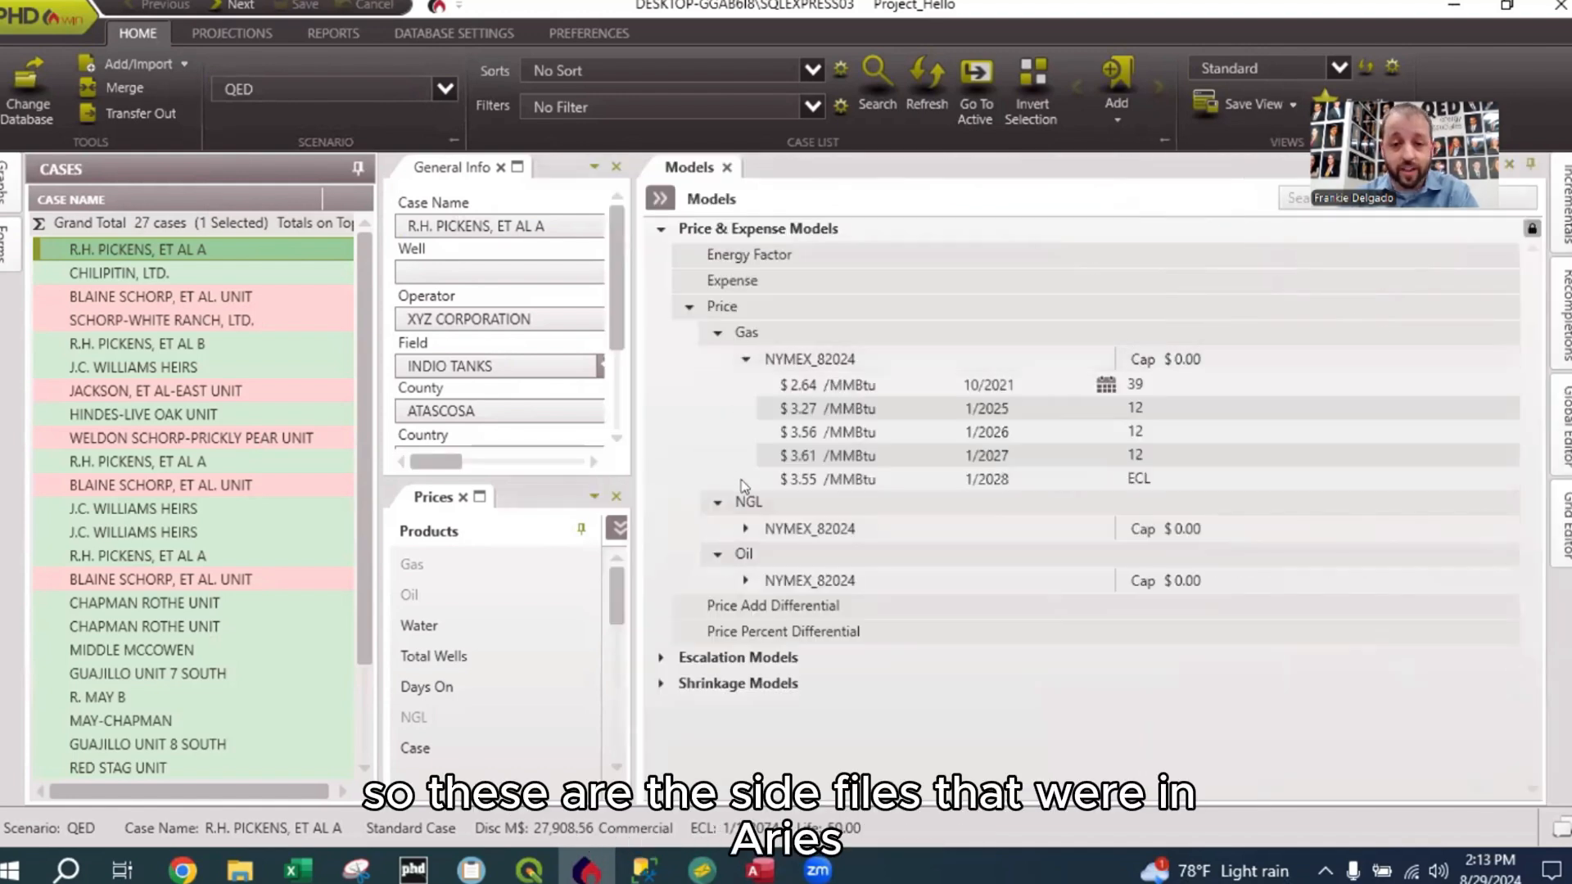
{"action": "left_click", "coordinate": [745, 529]}
{"action": "left_click", "coordinate": [744, 699]}
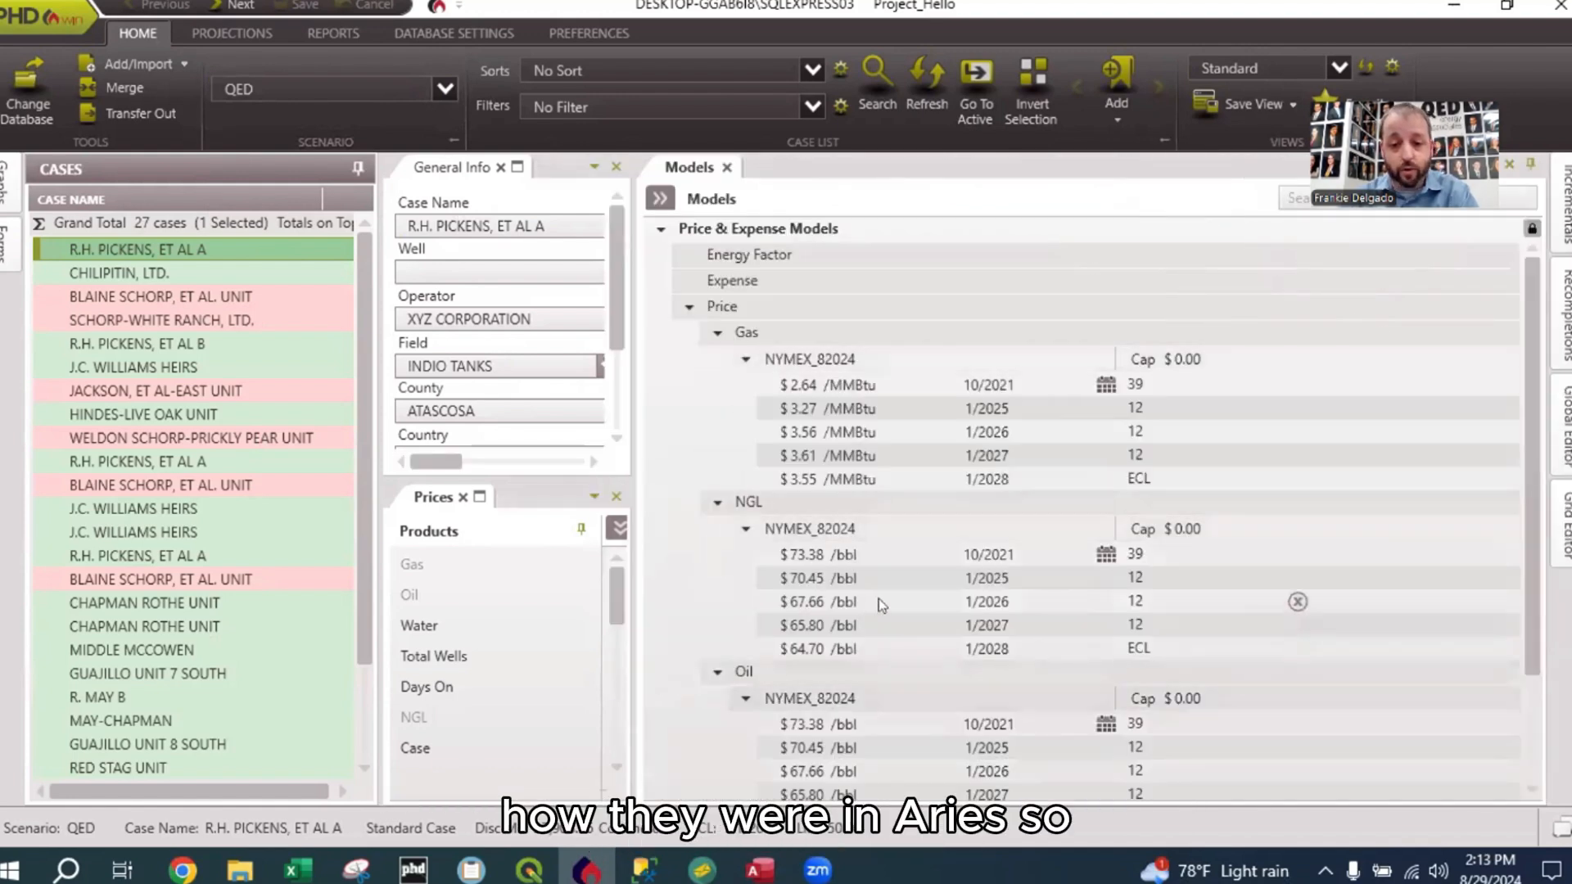
{"action": "scroll", "coordinate": [891, 593], "scroll_direction": "down", "scroll_amount": 3}
{"action": "scroll", "coordinate": [909, 443], "scroll_direction": "up", "scroll_amount": 3}
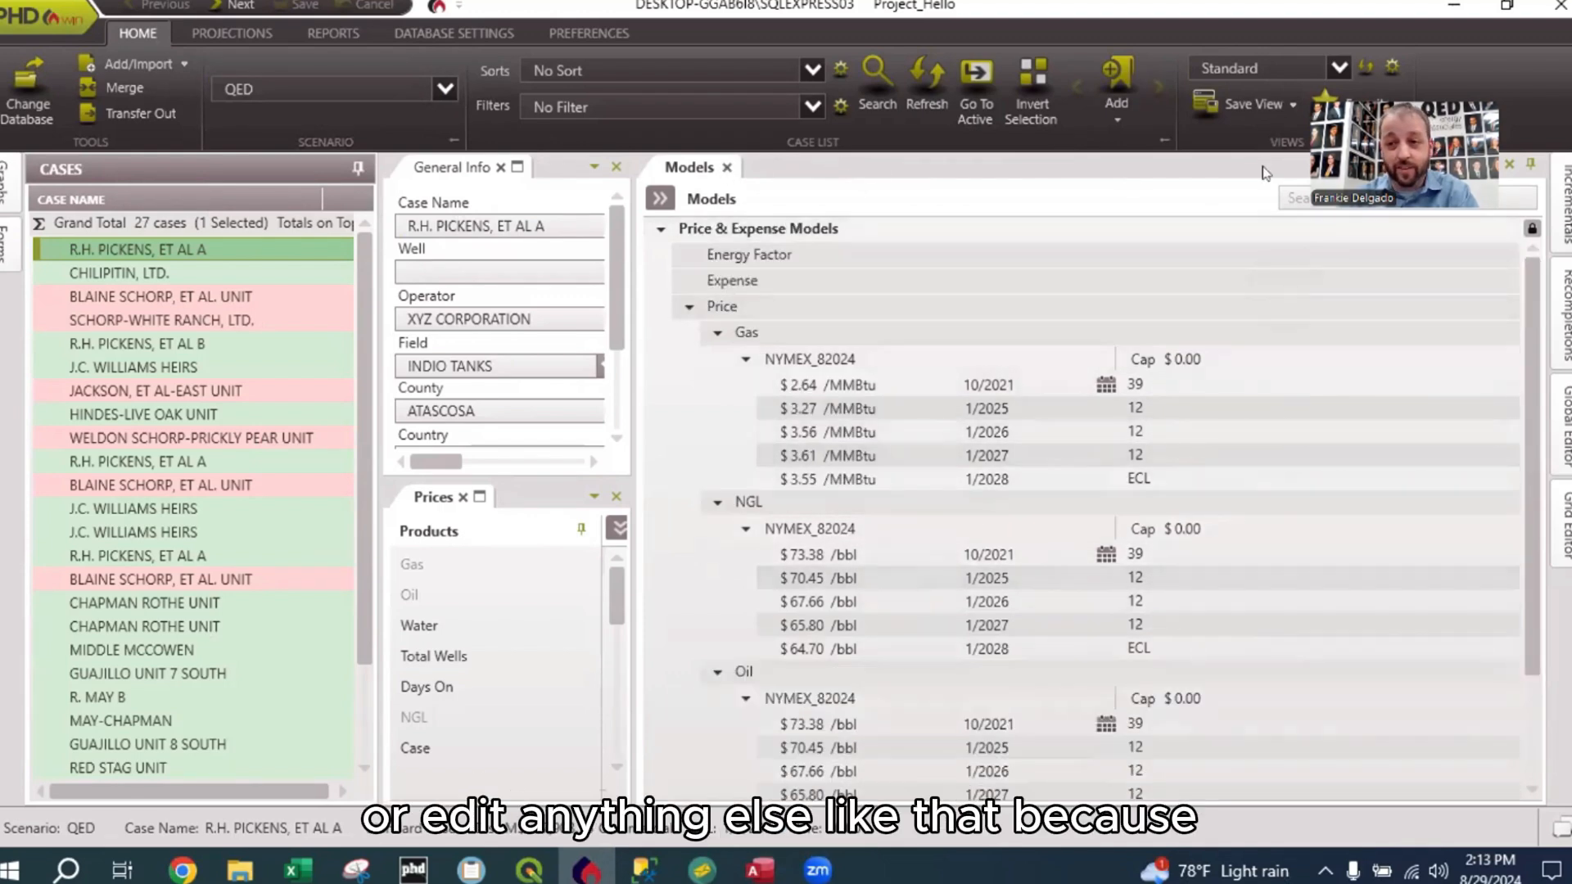
{"action": "left_click", "coordinate": [1530, 167]}
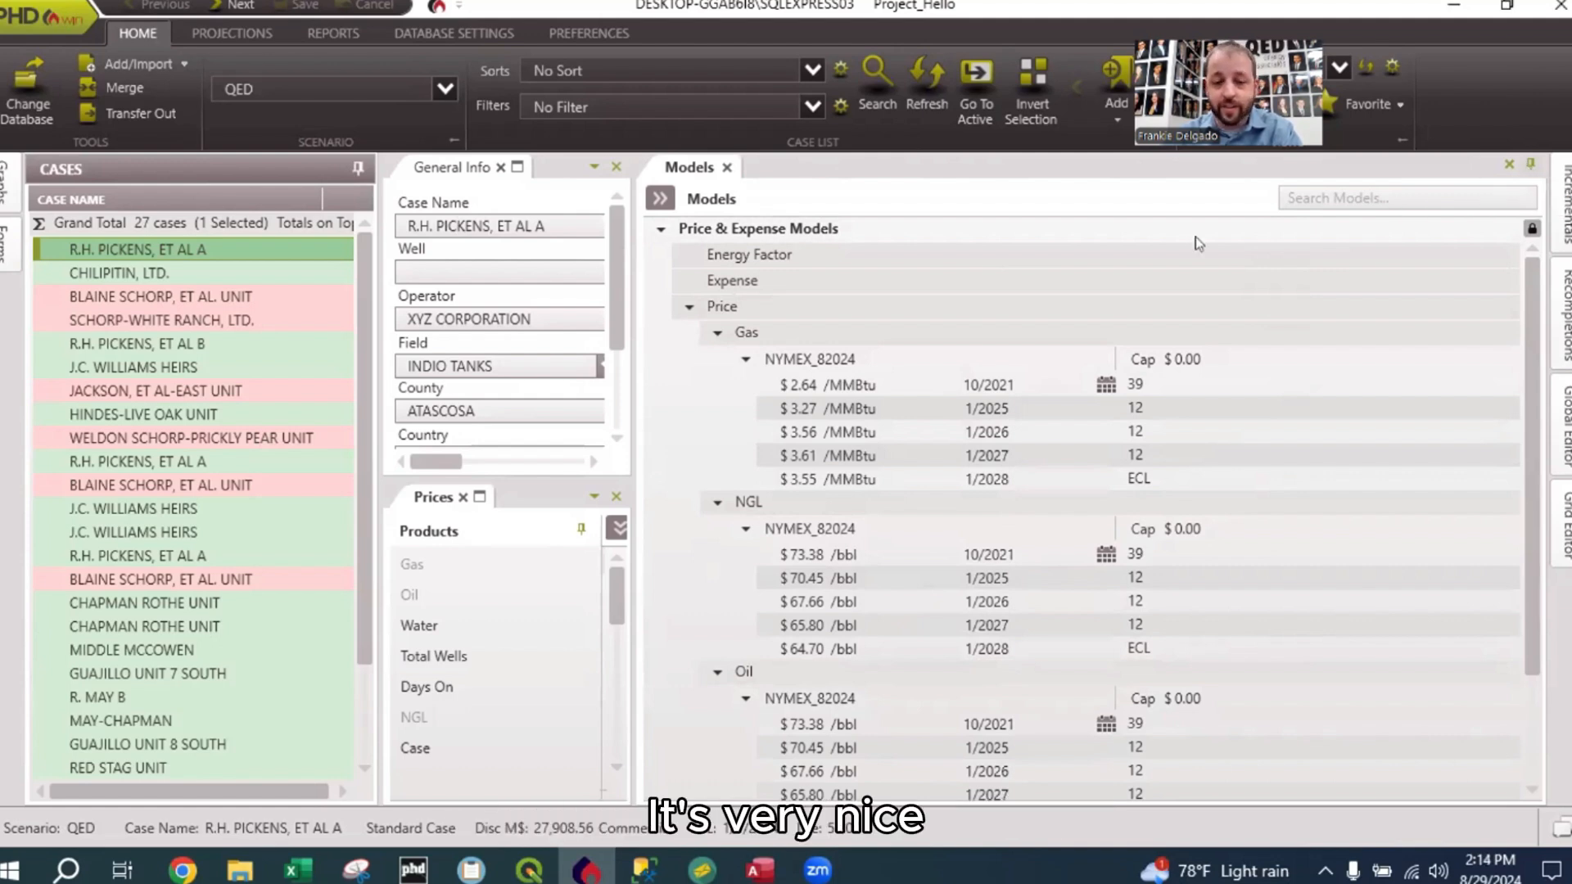
{"action": "left_click", "coordinate": [1180, 434]}
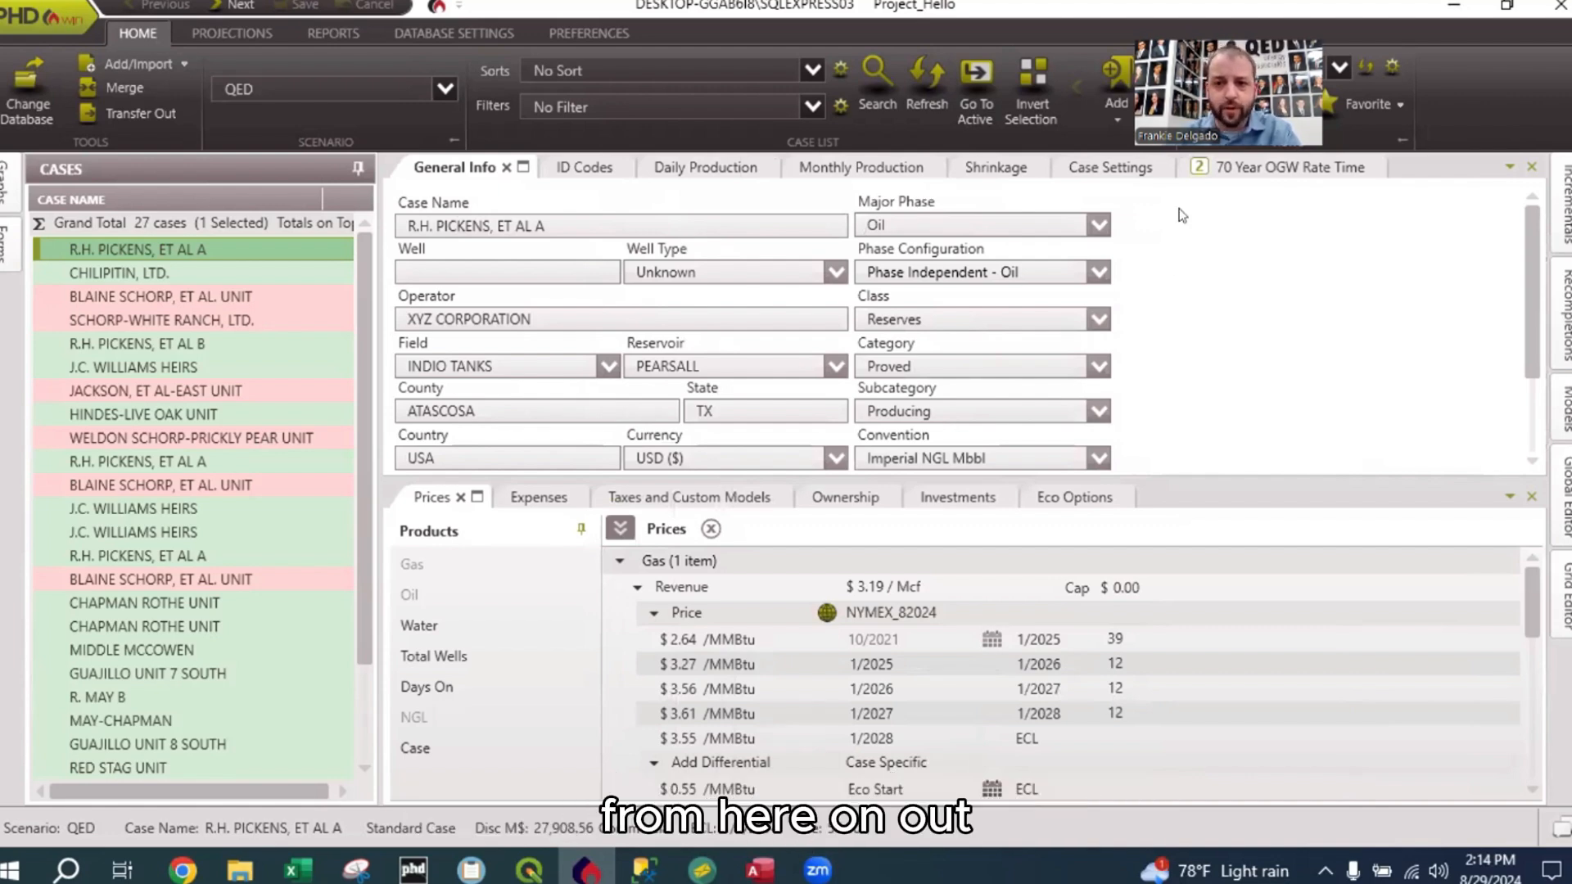
- Check the forecast in the 70 Year OGW Rate Time graph and review the expenses of another imported case
{"action": "left_click", "coordinate": [1243, 169]}
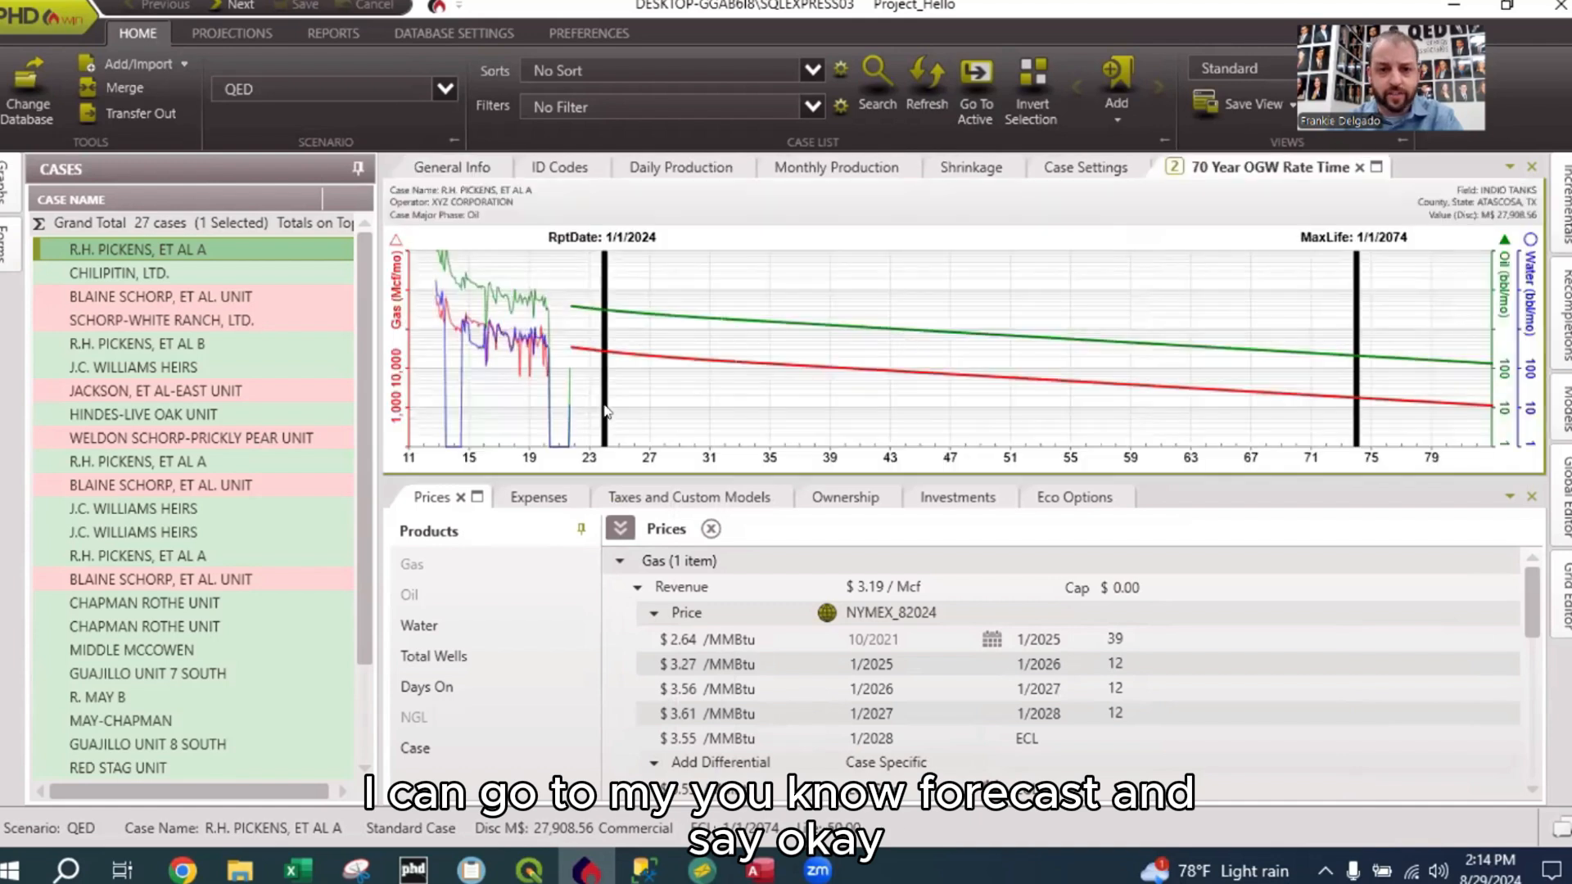
{"action": "left_click", "coordinate": [232, 317]}
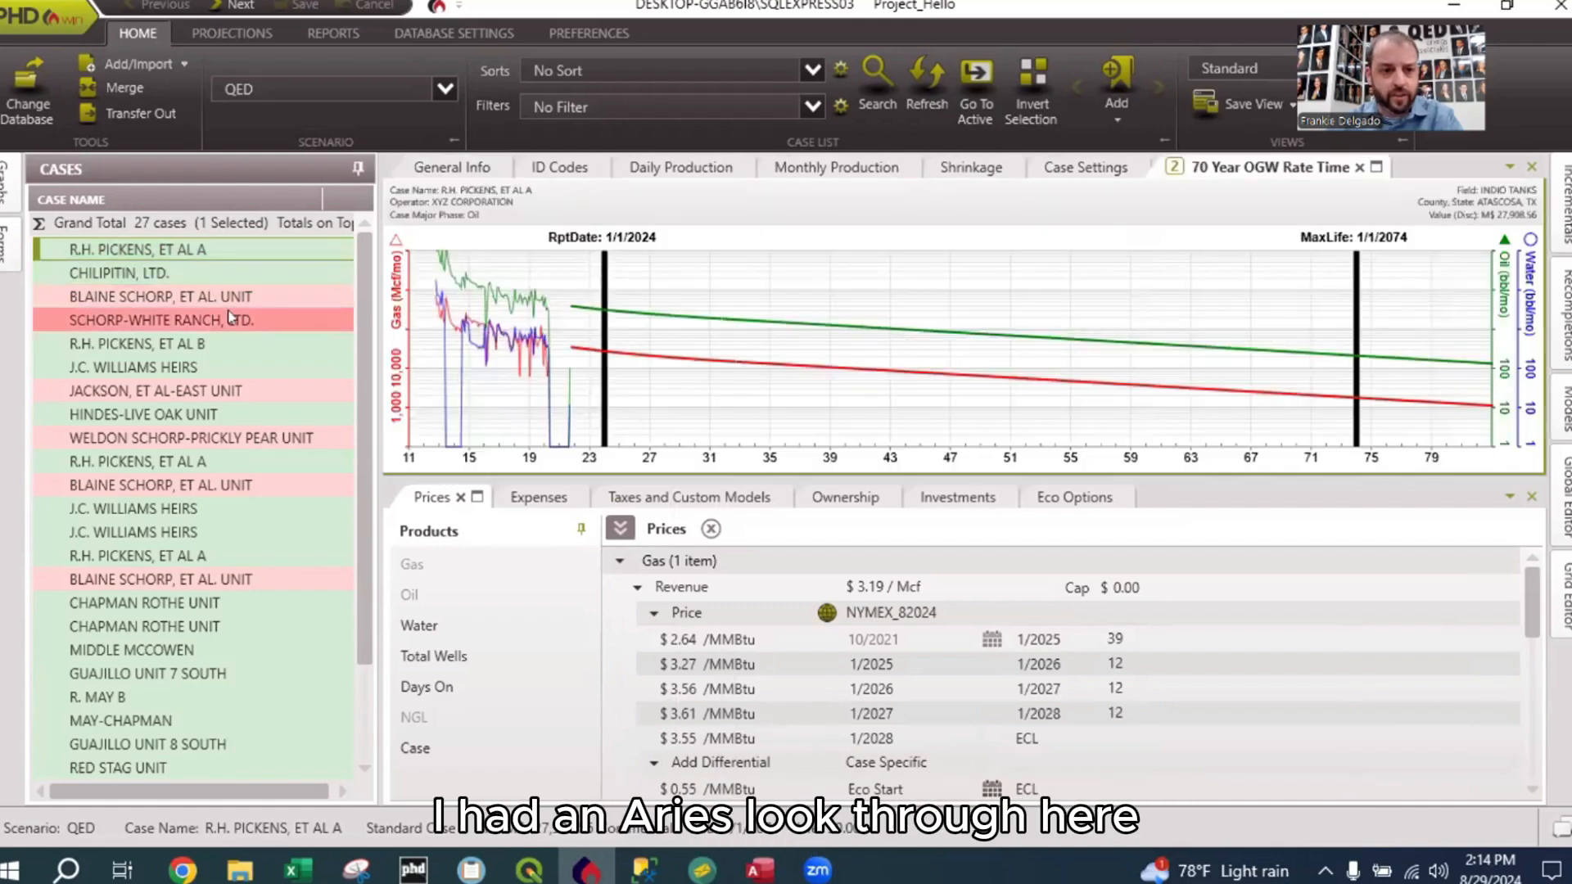
{"action": "left_click", "coordinate": [516, 501]}
{"action": "scroll", "coordinate": [932, 585], "scroll_direction": "down", "scroll_amount": 1}
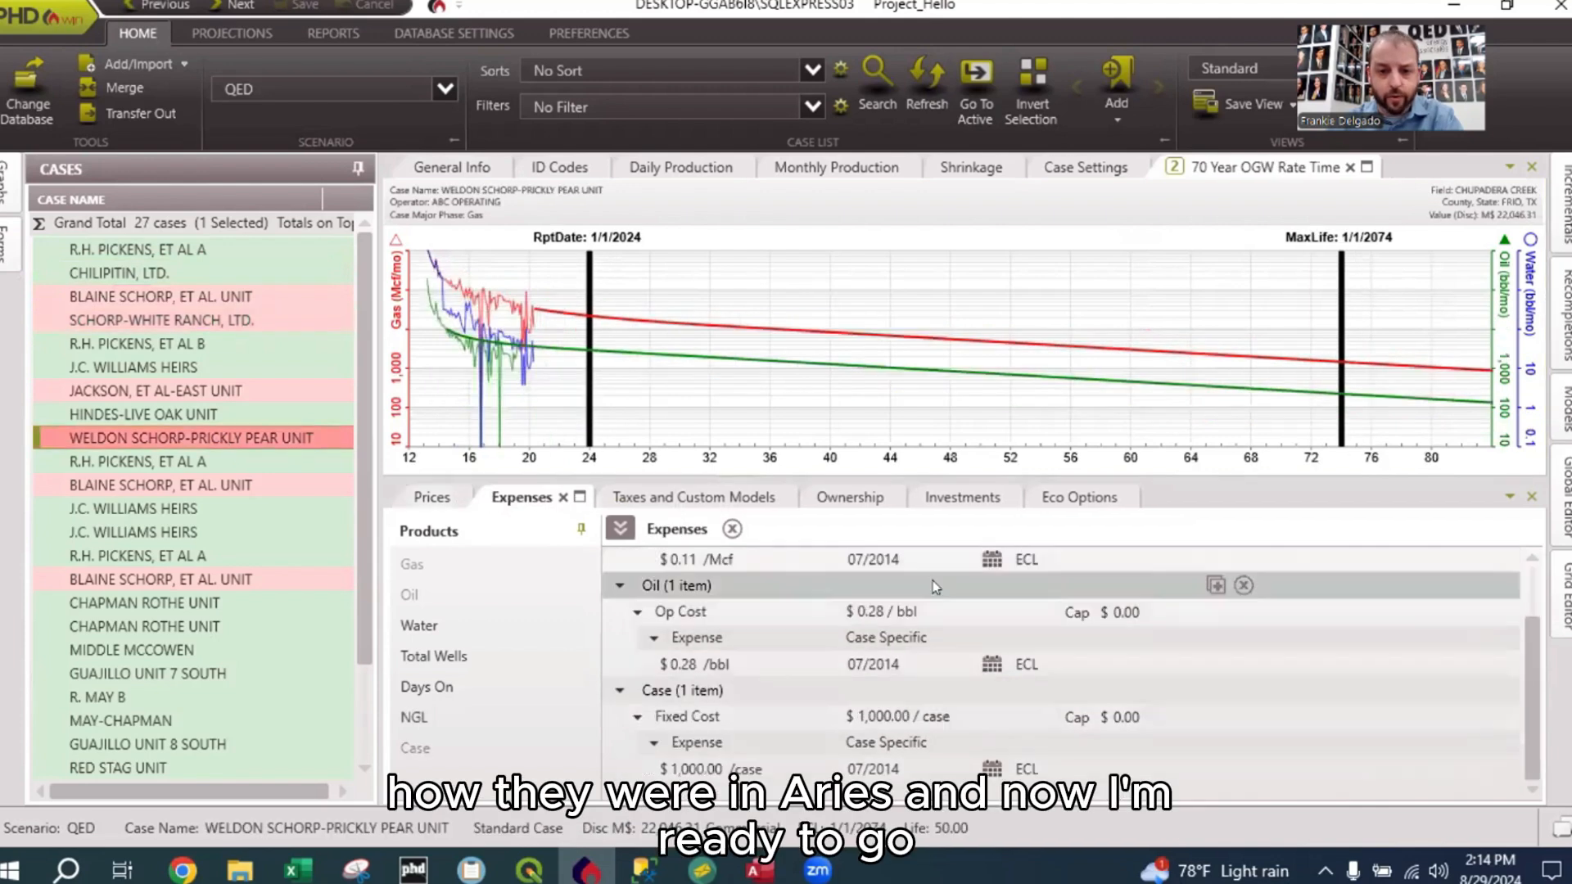
{"action": "scroll", "coordinate": [932, 581], "scroll_direction": "up", "scroll_amount": 1}
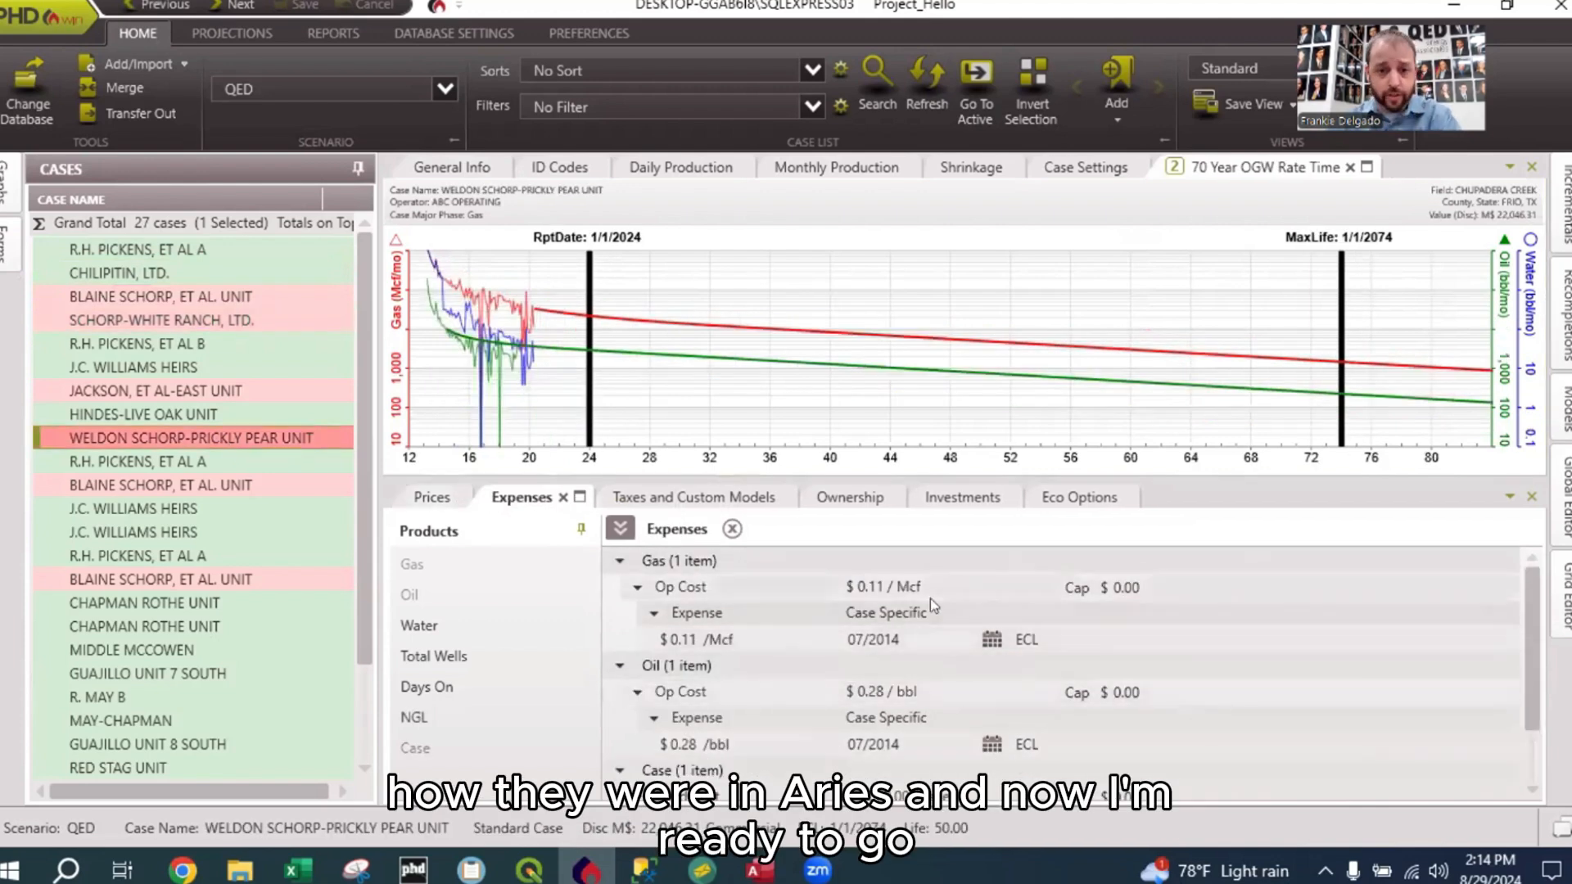